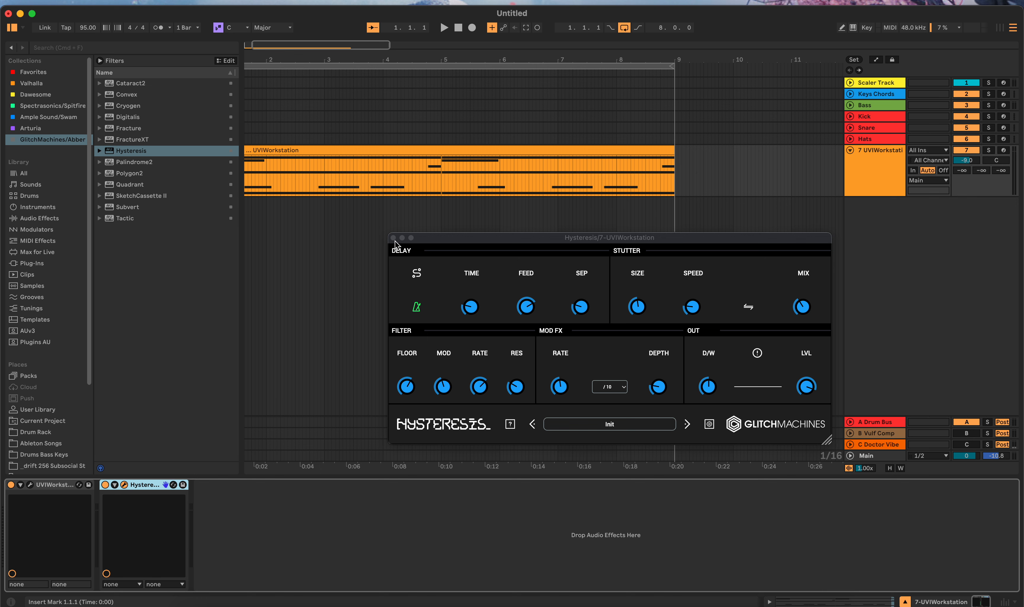
Step: Close the Hysteresis window and switch the effect off on track 7
click(393, 238)
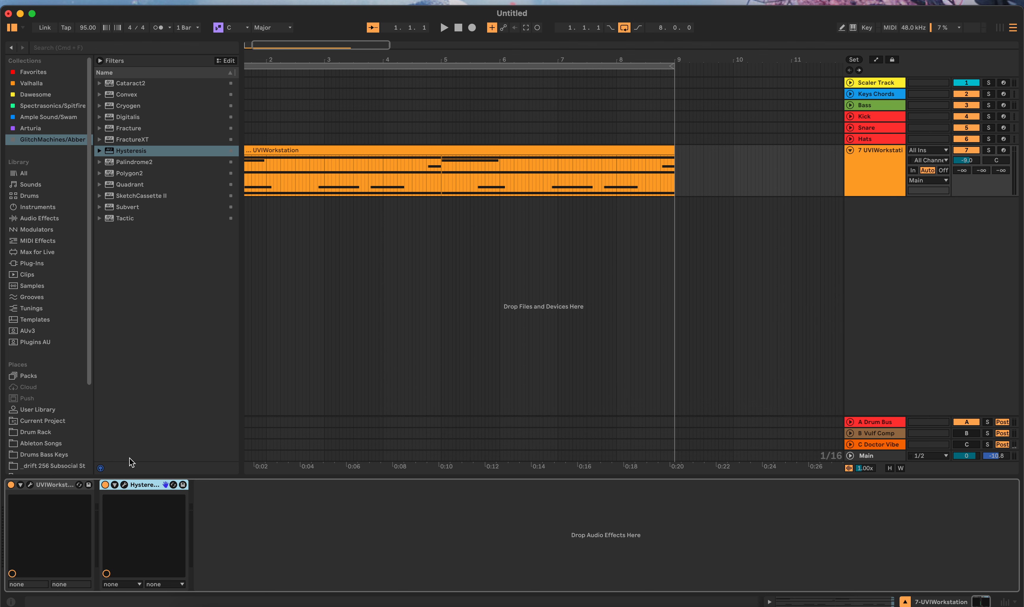
click(106, 485)
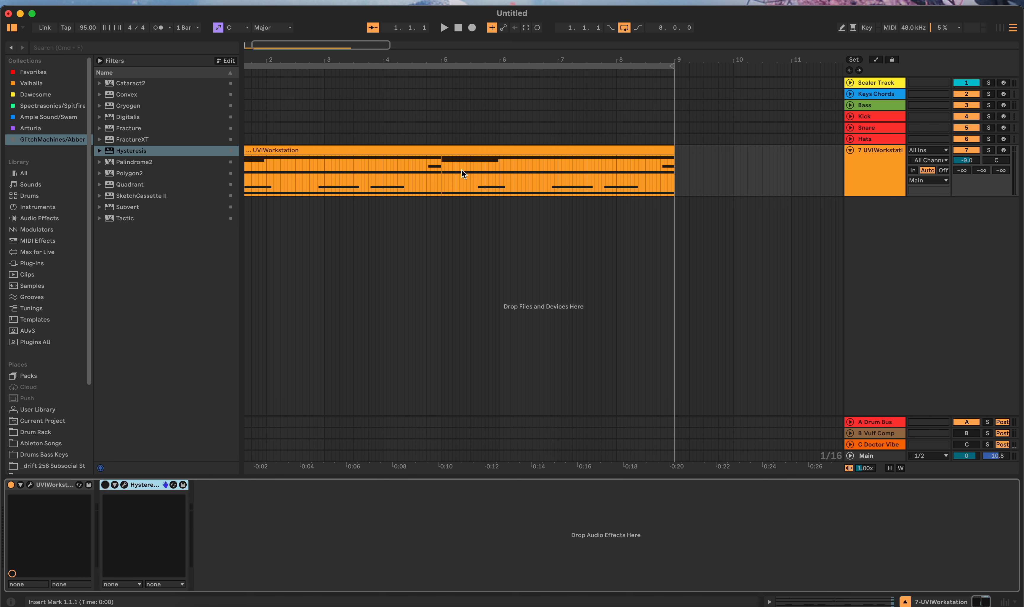
click(708, 166)
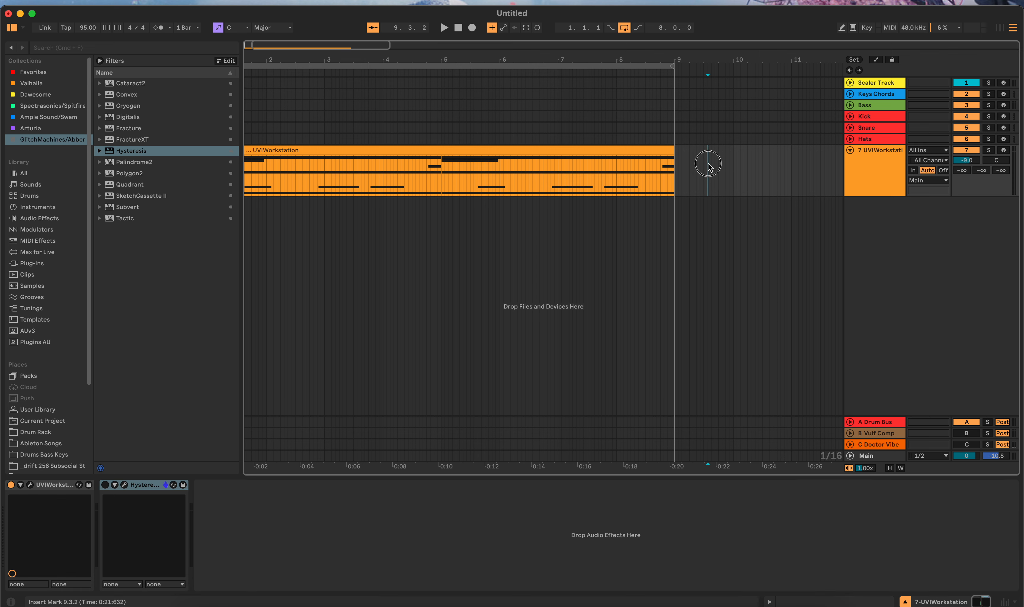
Step: Inspect the UVIWorkstation percussion instrument and play its clip without the effect, then stop playback
click(29, 485)
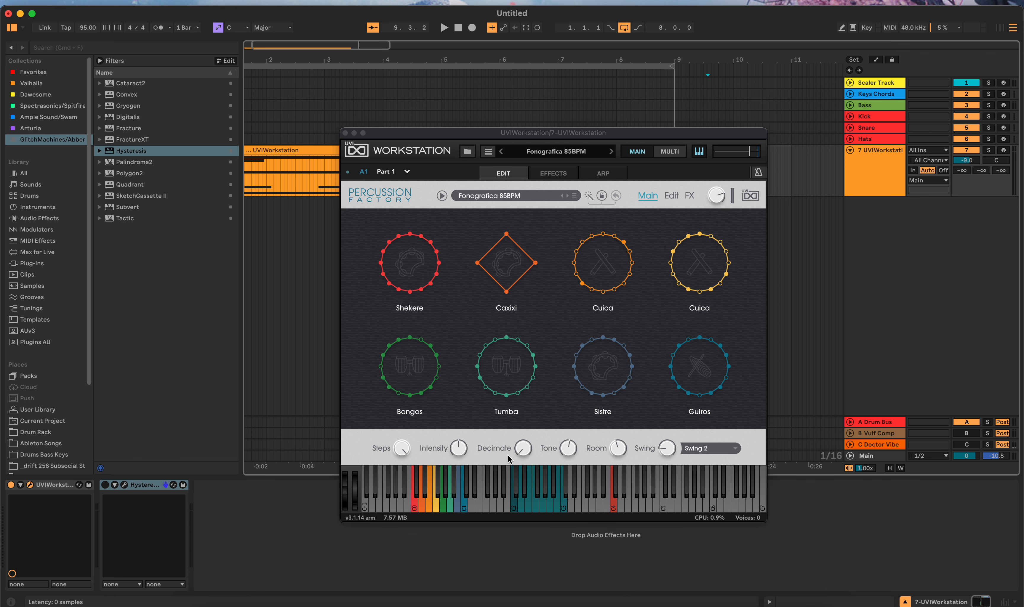
click(344, 133)
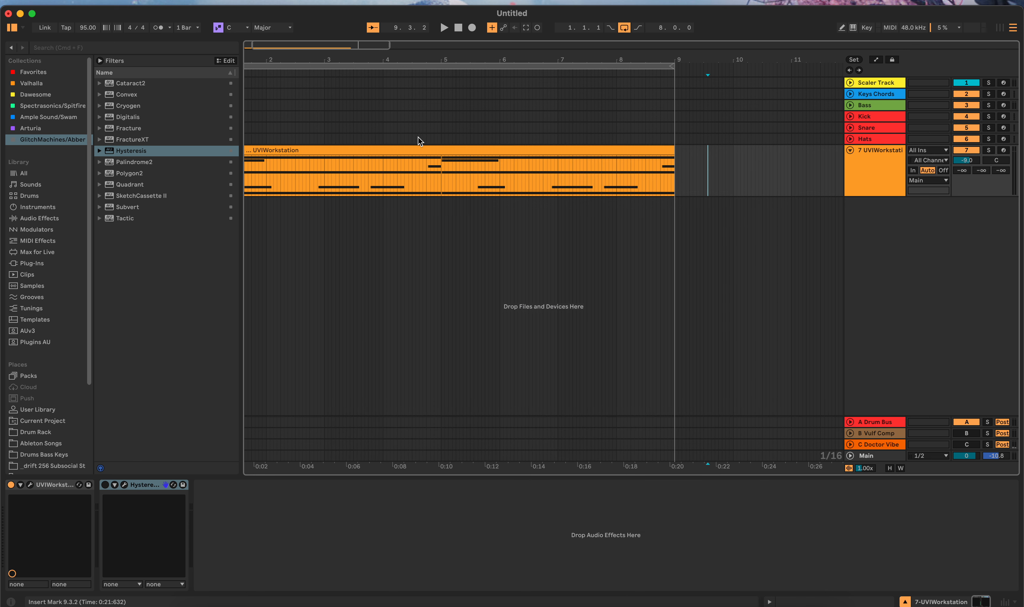
click(438, 152)
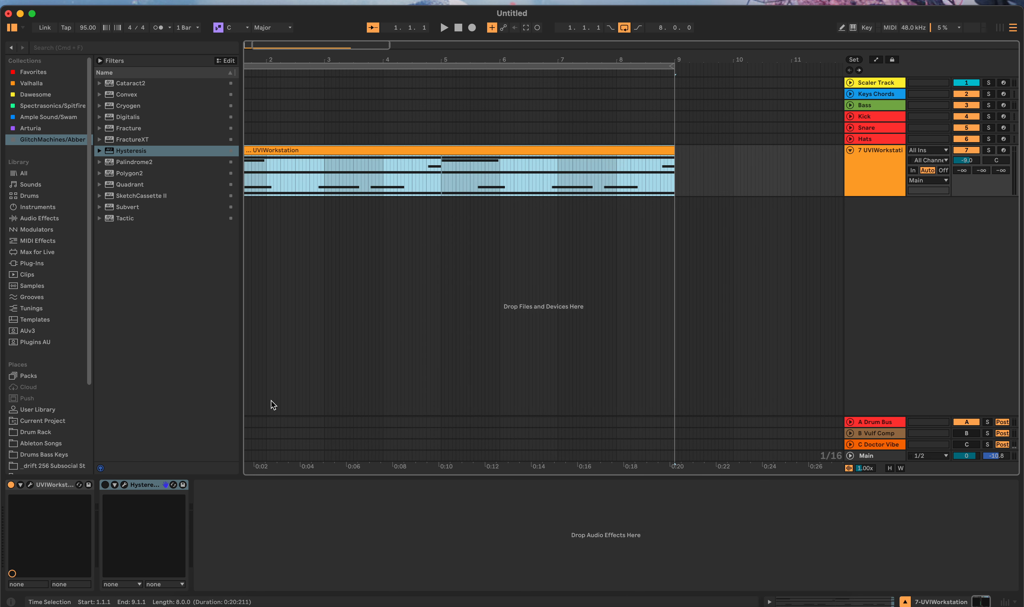
key(space)
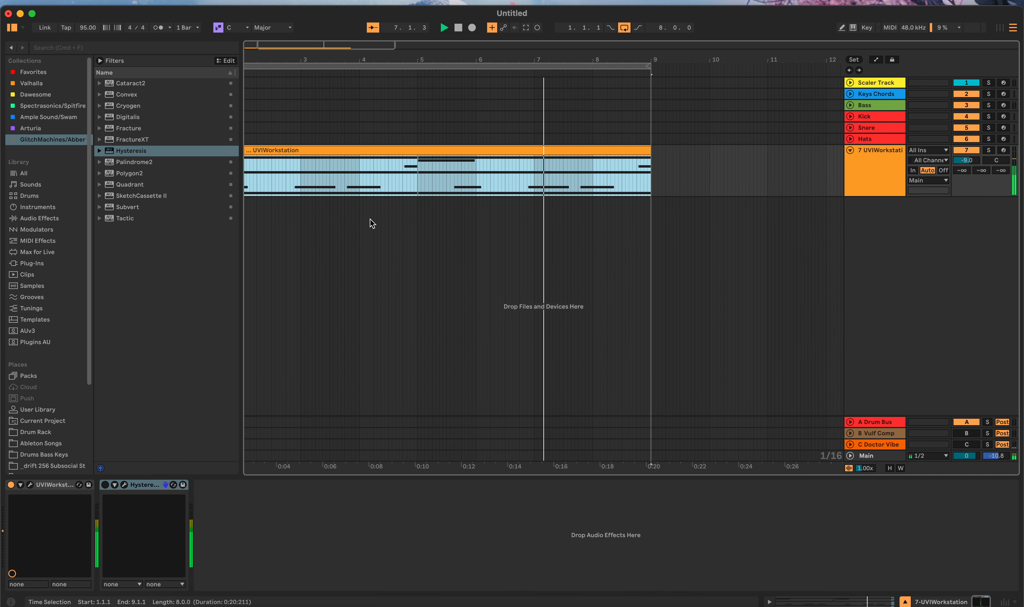
click(462, 27)
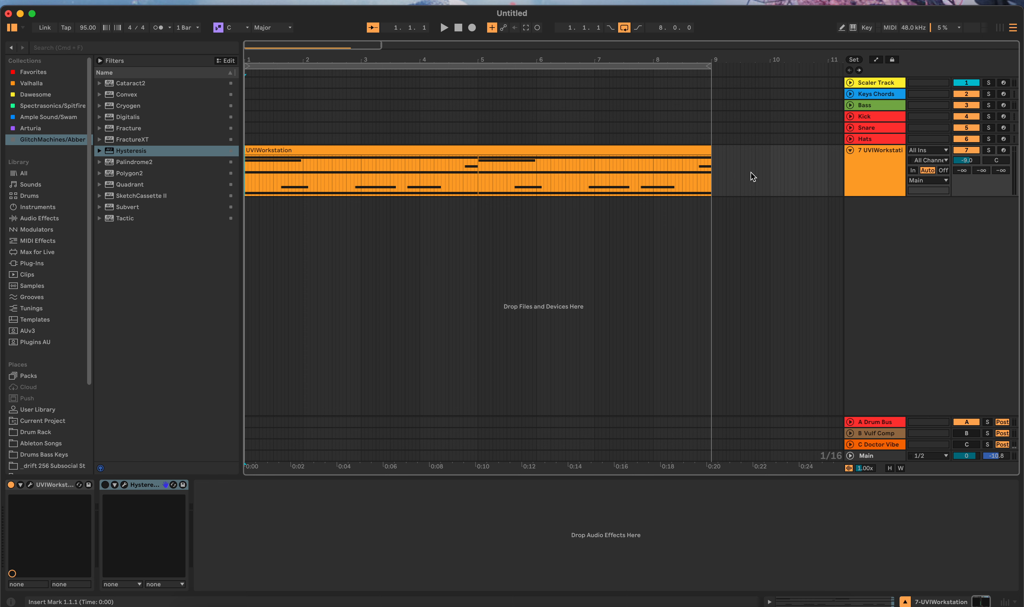
Step: Open Hysteresis, play the loop through it while randomizing its settings, and stop playback
click(124, 484)
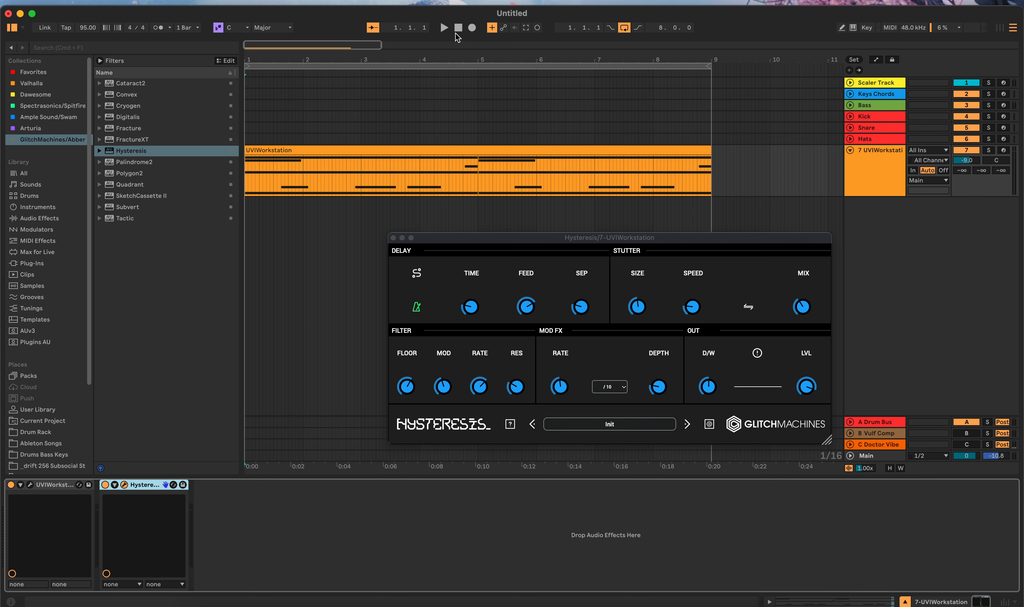
click(444, 28)
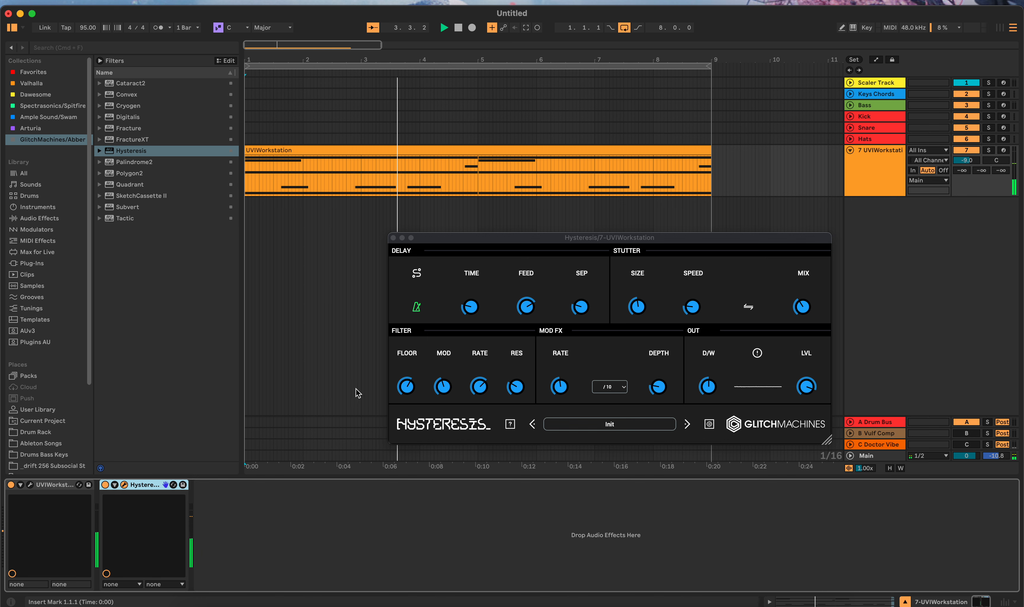
click(510, 427)
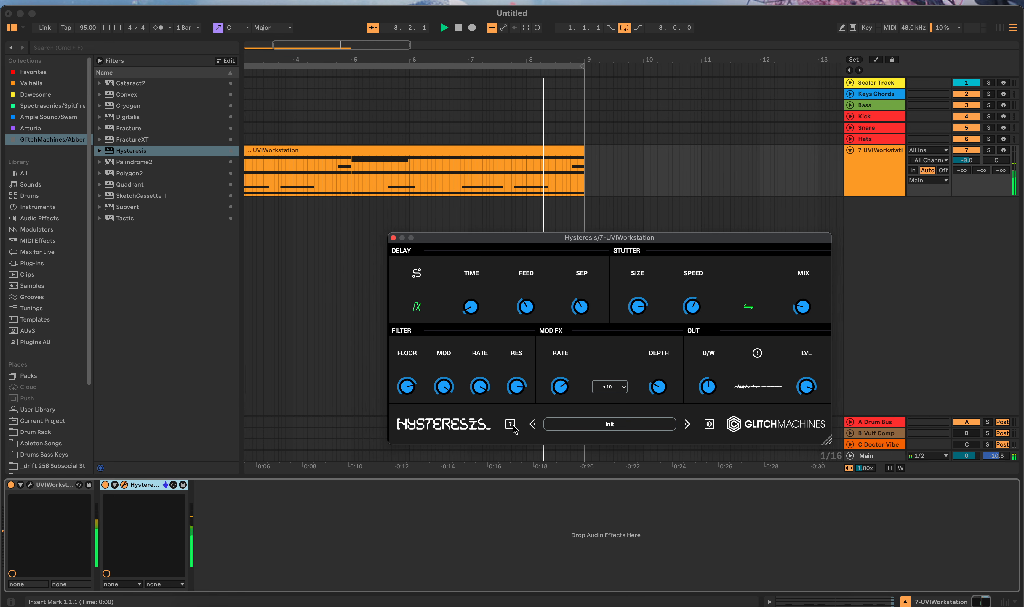
click(458, 28)
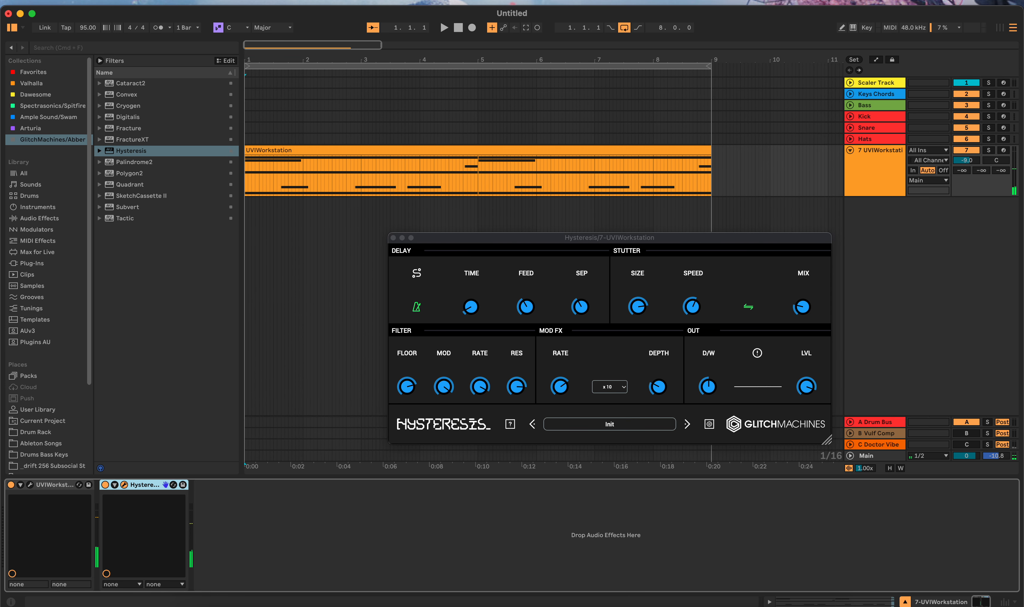
click(462, 32)
Step: Close the Hysteresis window and add FractureXT after Hysteresis in the device chain
drag(425, 241, 407, 236)
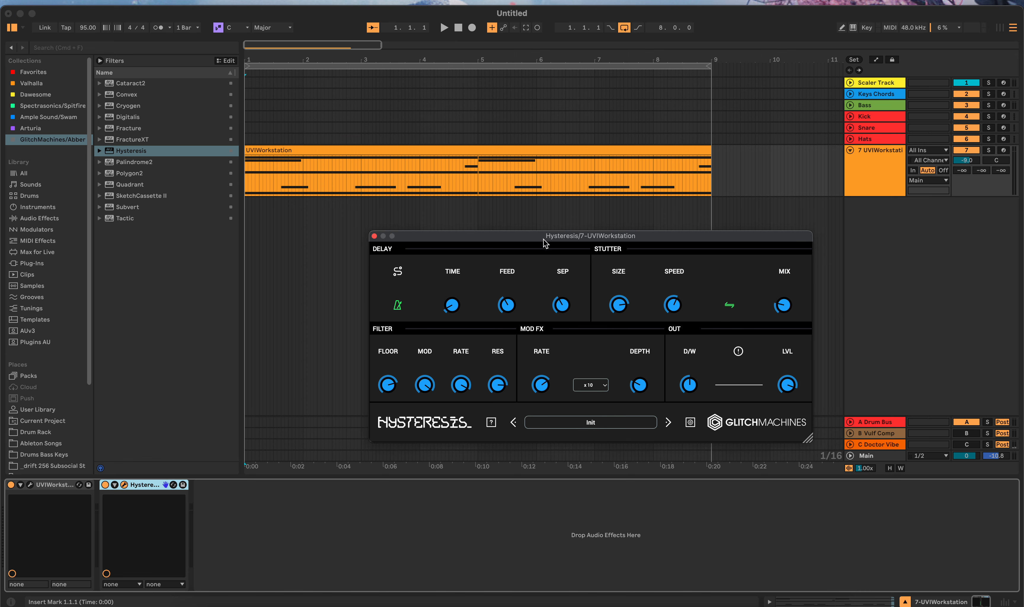
click(374, 237)
drag(115, 138, 237, 521)
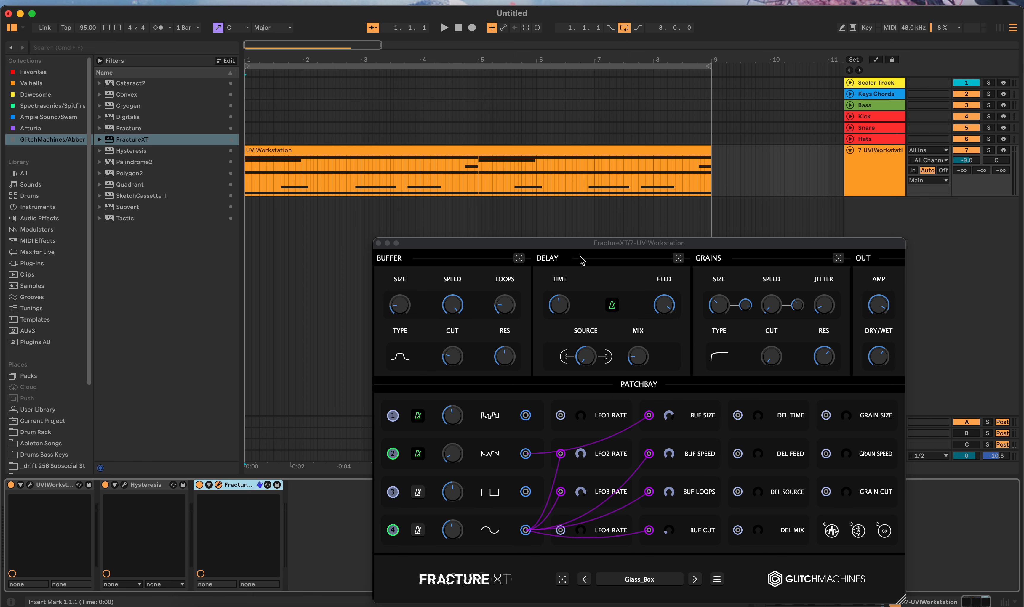
drag(584, 249, 546, 222)
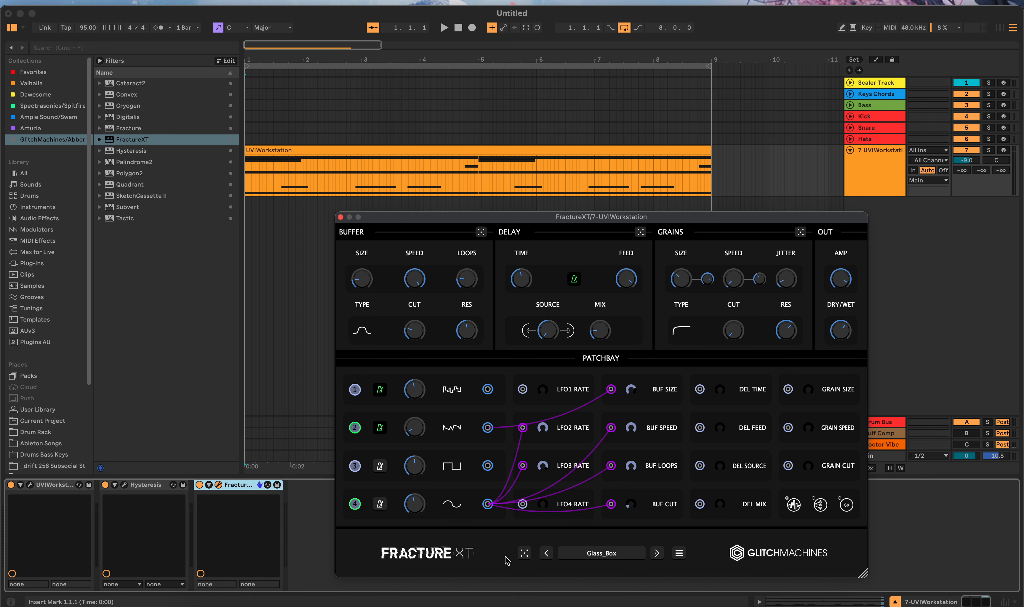
Step: Switch Hysteresis off and play the loop through FractureXT alone
click(107, 485)
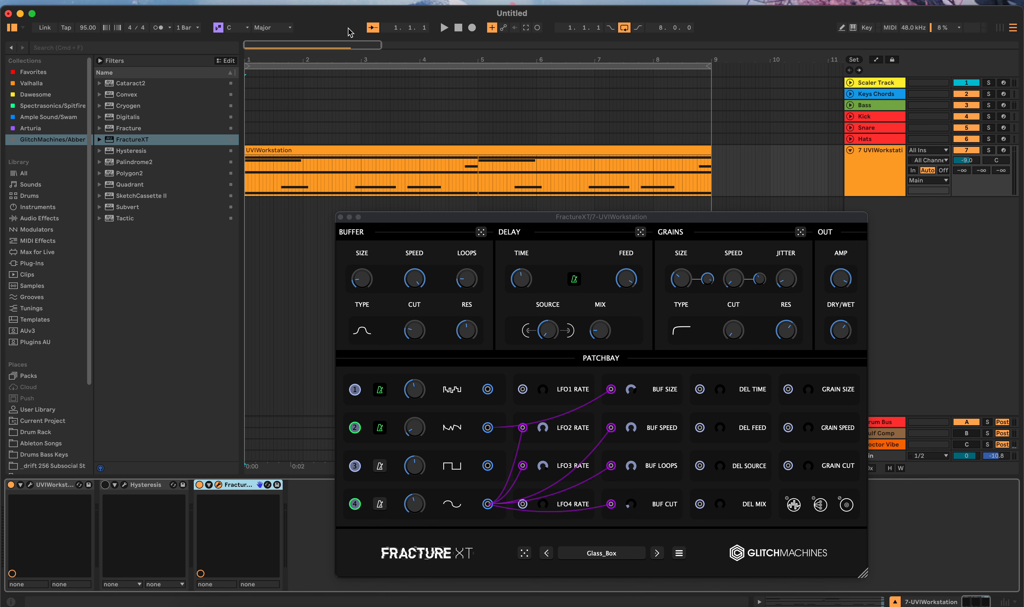
click(444, 28)
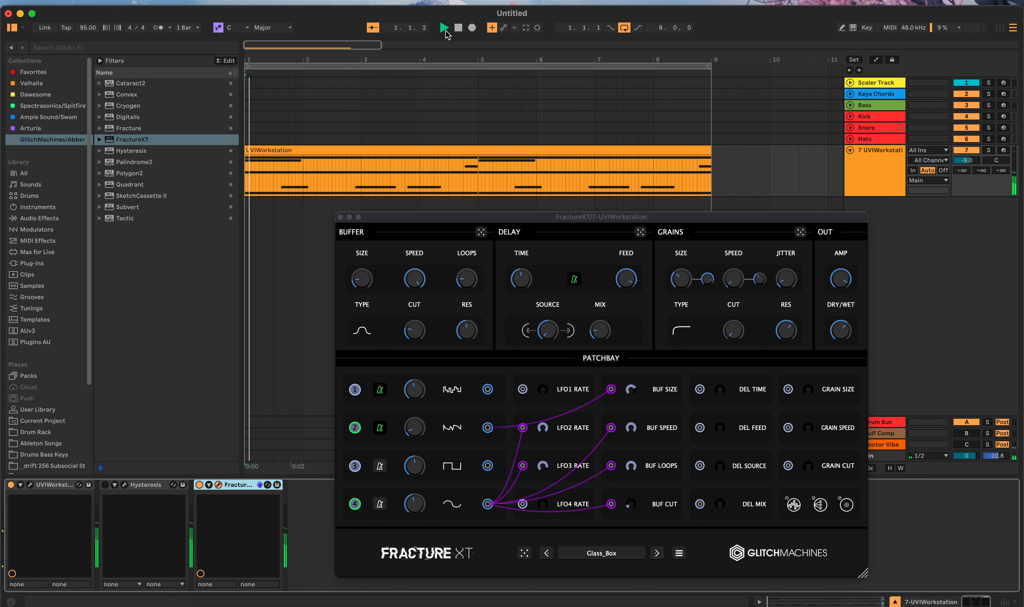
Step: Randomize all FractureXT settings repeatedly while the loop plays
click(526, 558)
click(526, 558)
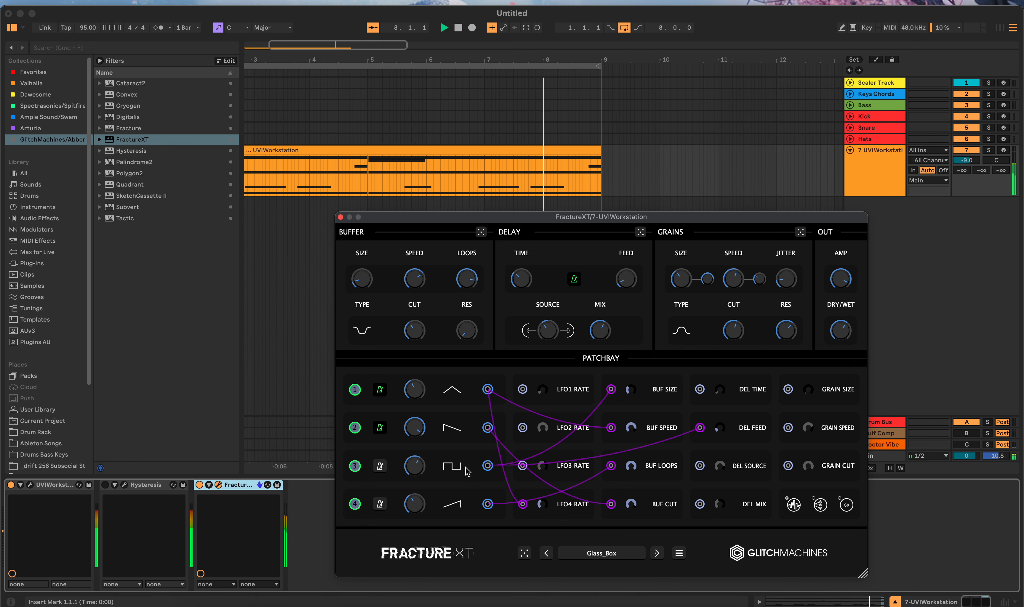
click(525, 553)
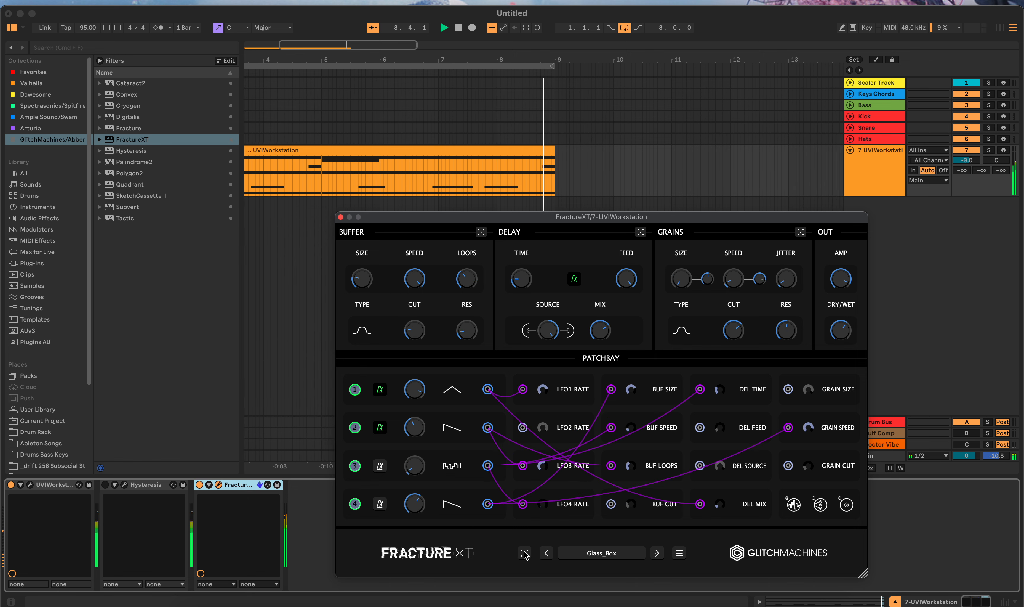
click(525, 553)
click(525, 554)
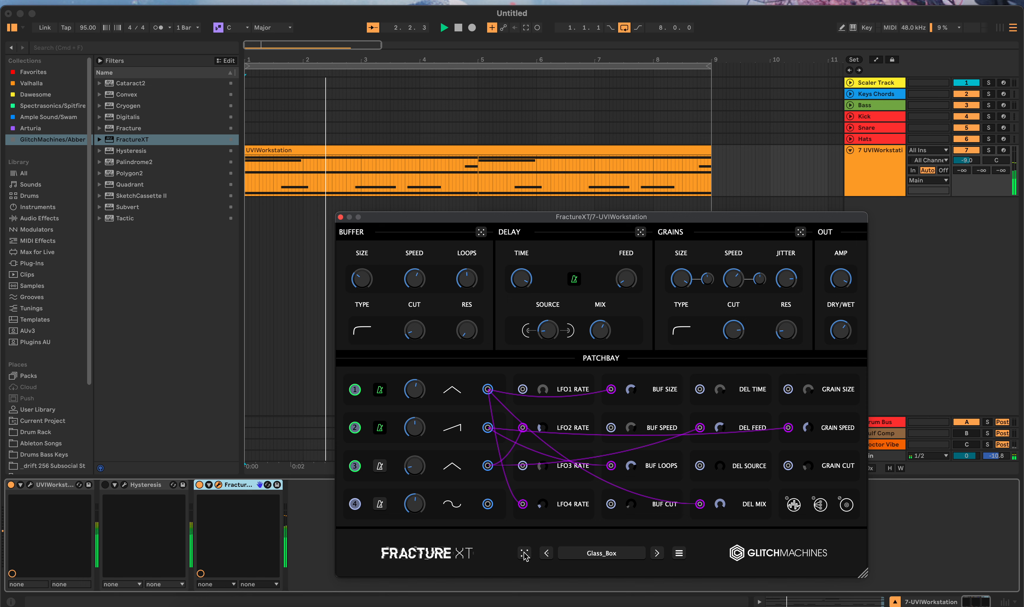
click(525, 554)
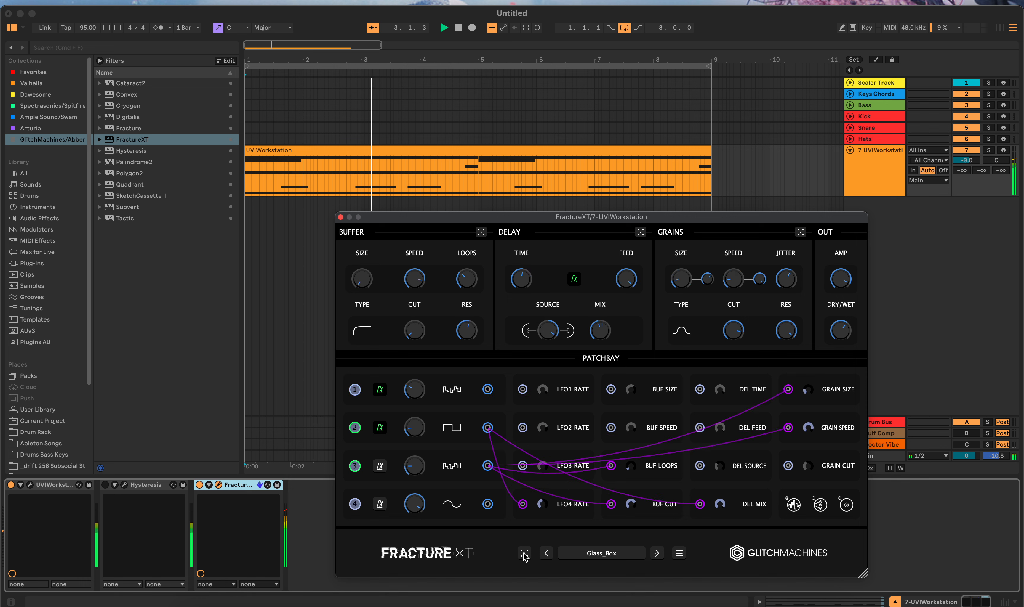
click(525, 553)
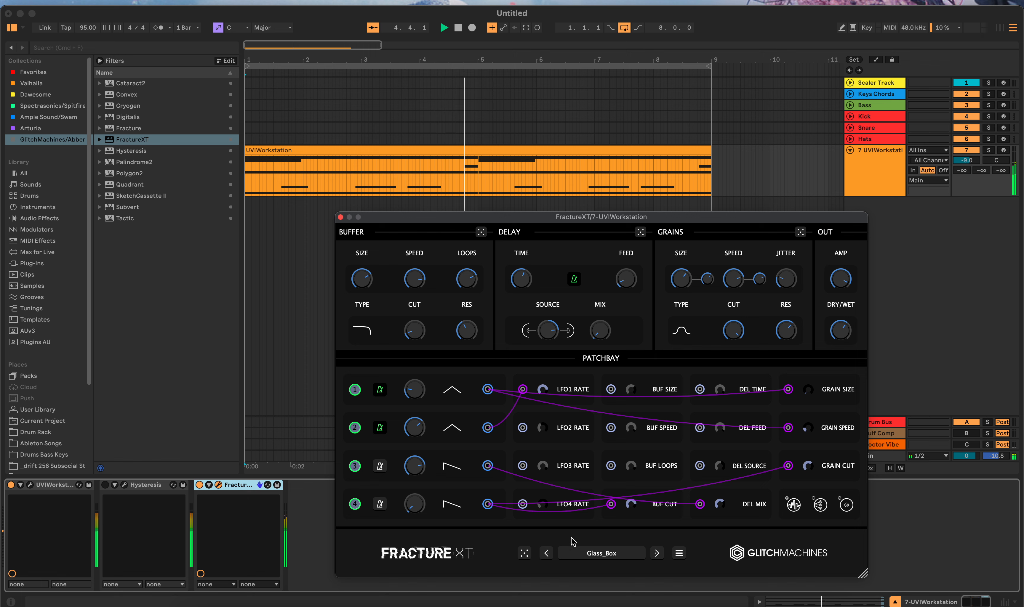
click(524, 554)
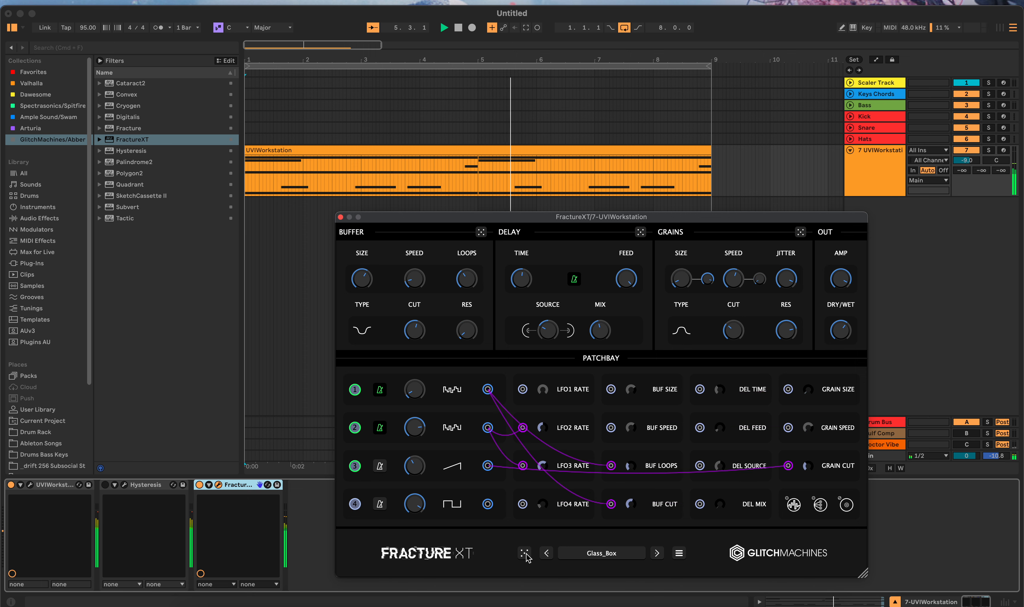
click(525, 554)
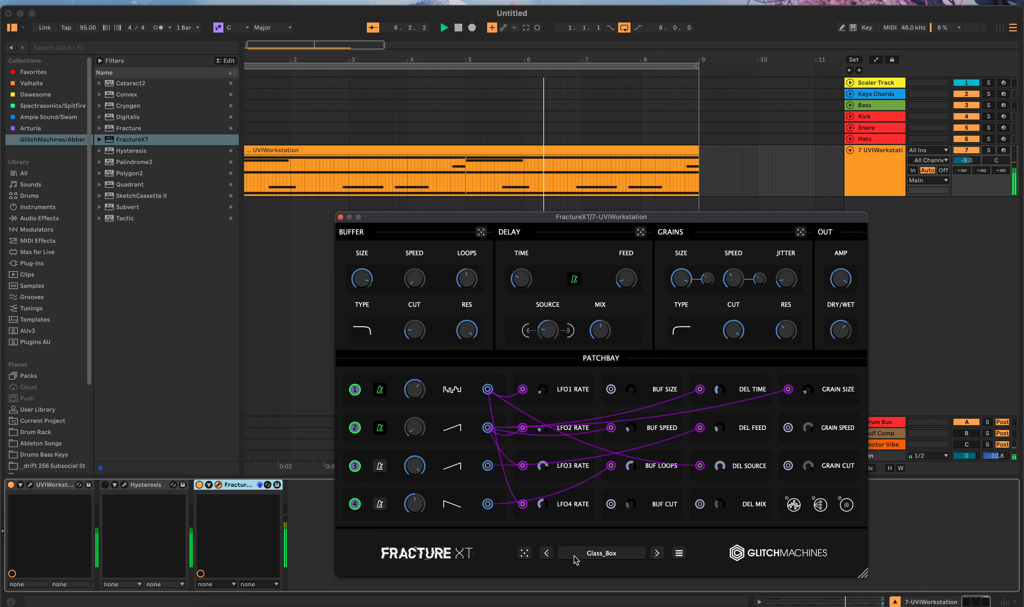
Step: Audition the FractureXT presets Khazad_Dum and Machine_Wars, randomizing the settings of the latter
click(621, 556)
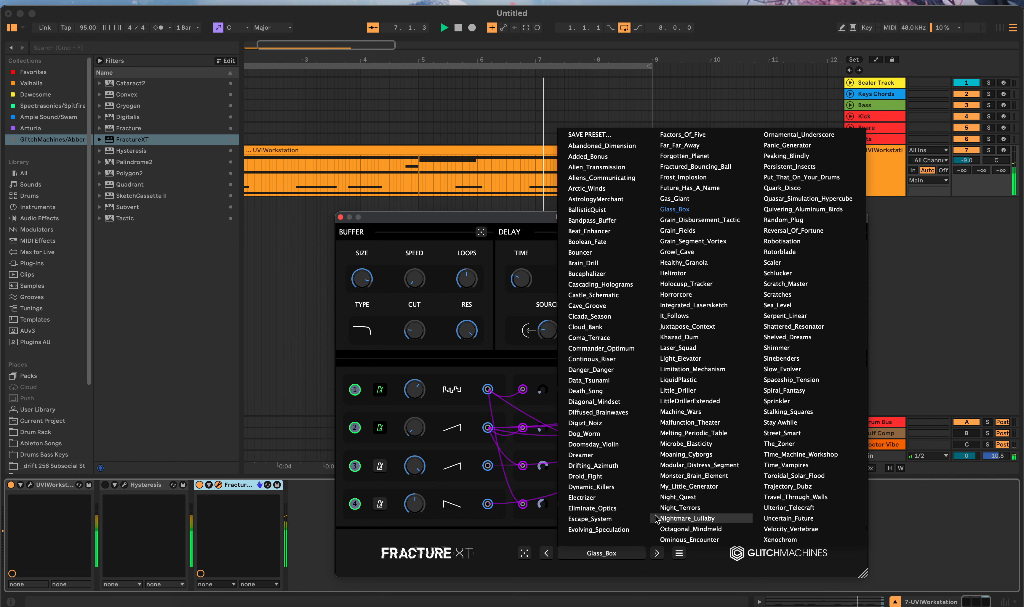
click(713, 338)
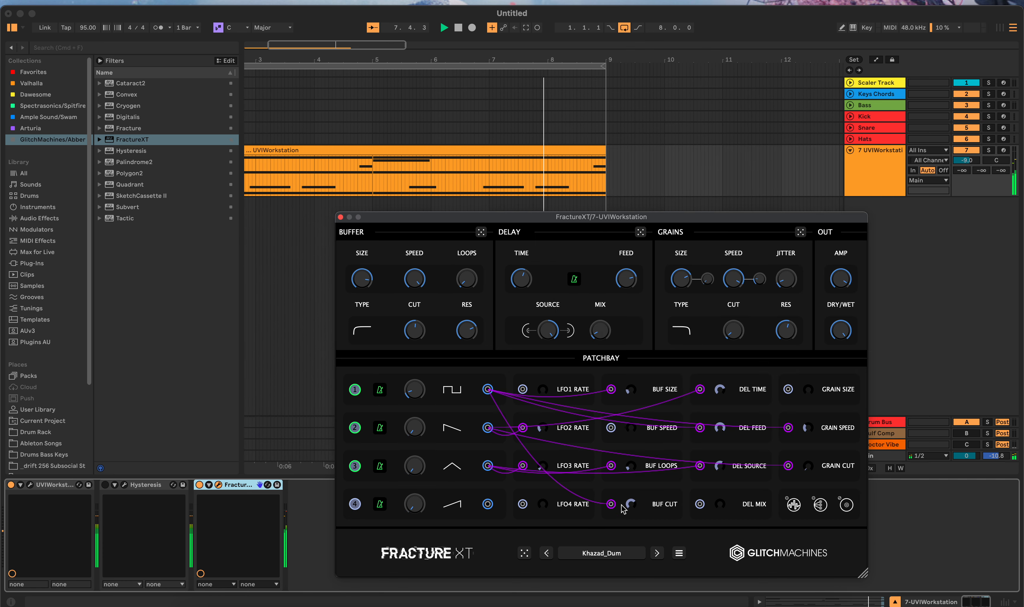
click(622, 557)
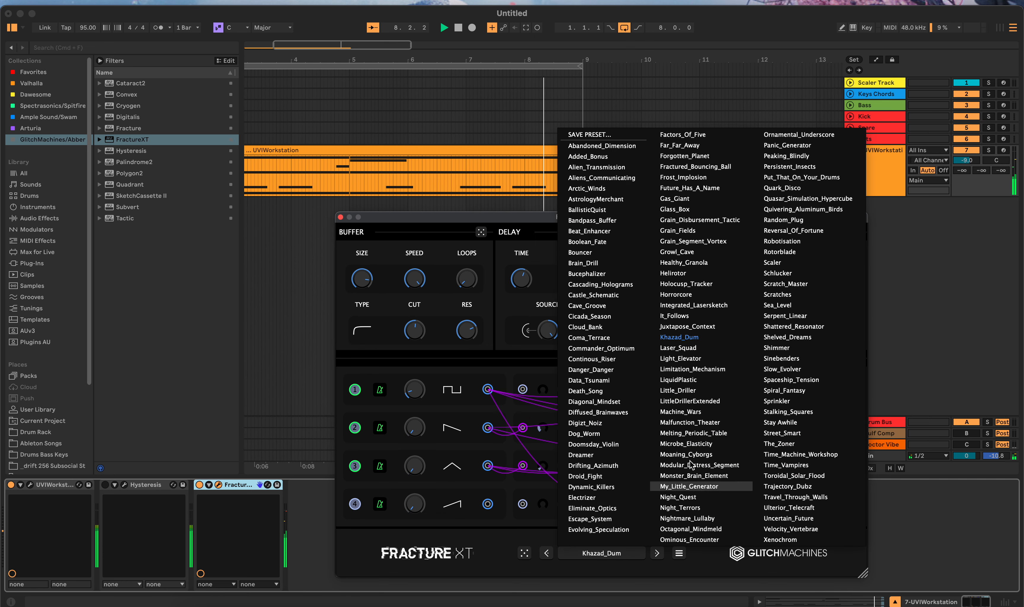
click(698, 414)
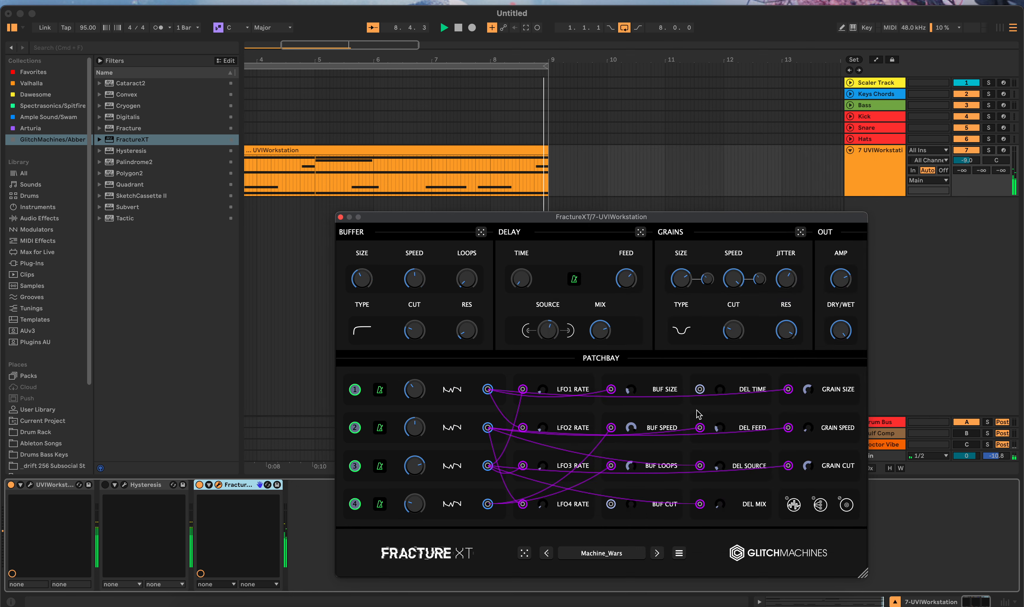
click(524, 554)
click(524, 553)
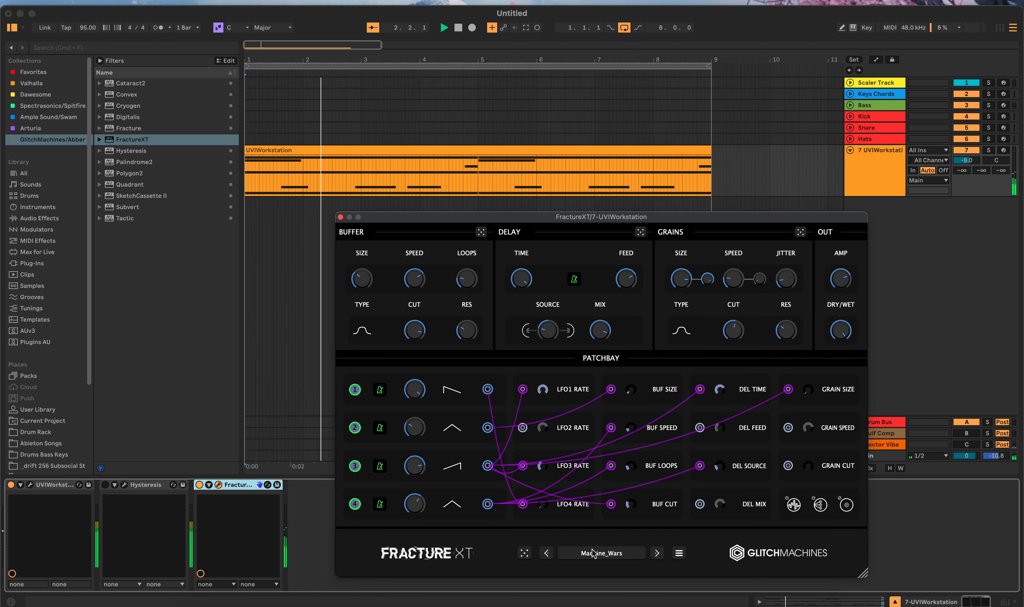
Step: Audition the FractureXT presets My_Little_Generator and Schlucker, ending with Put_That_On_Your_Drums loaded
click(602, 554)
click(688, 487)
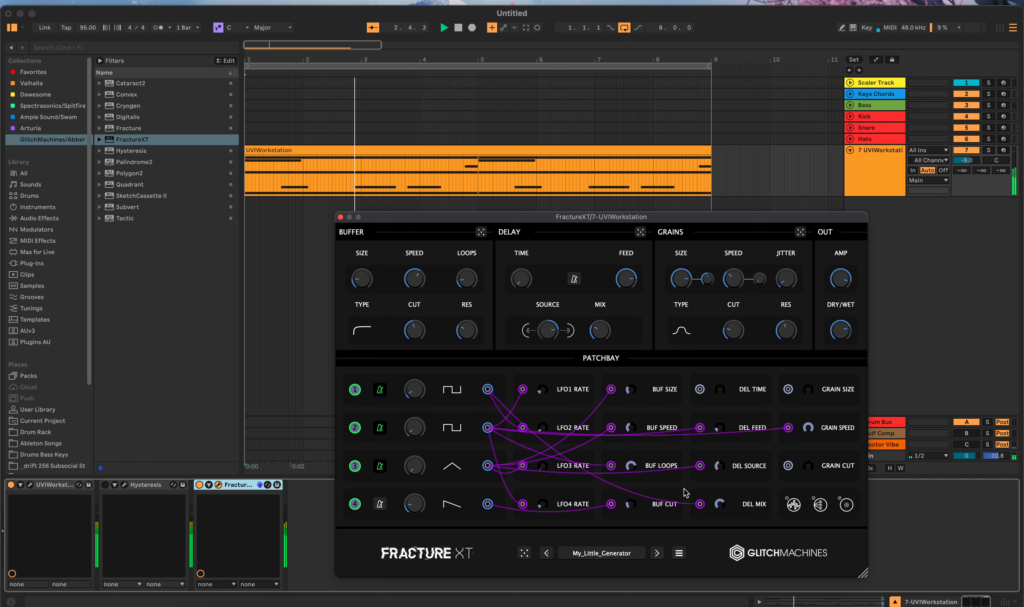
click(619, 555)
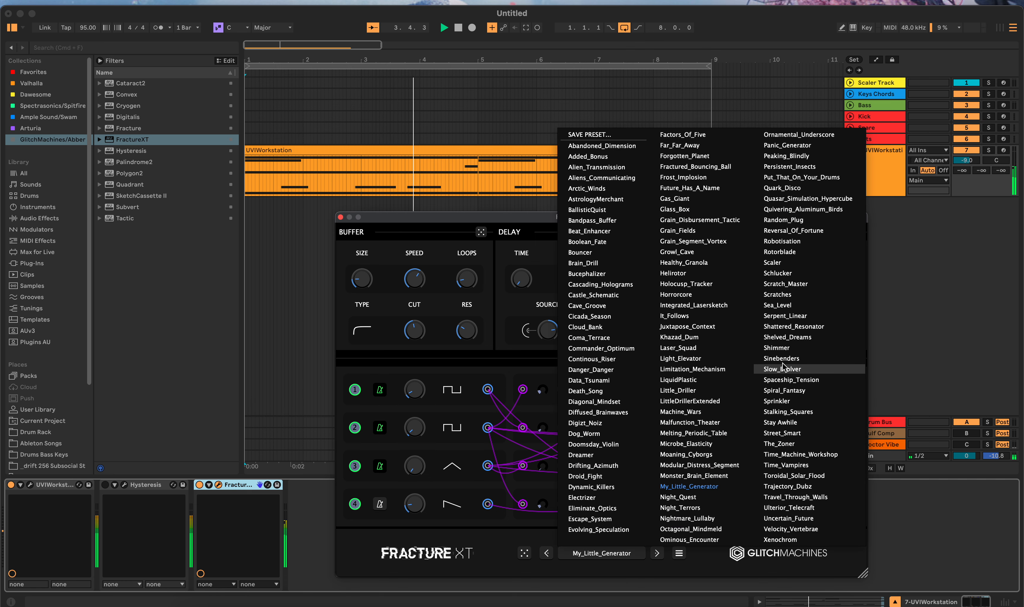
click(778, 273)
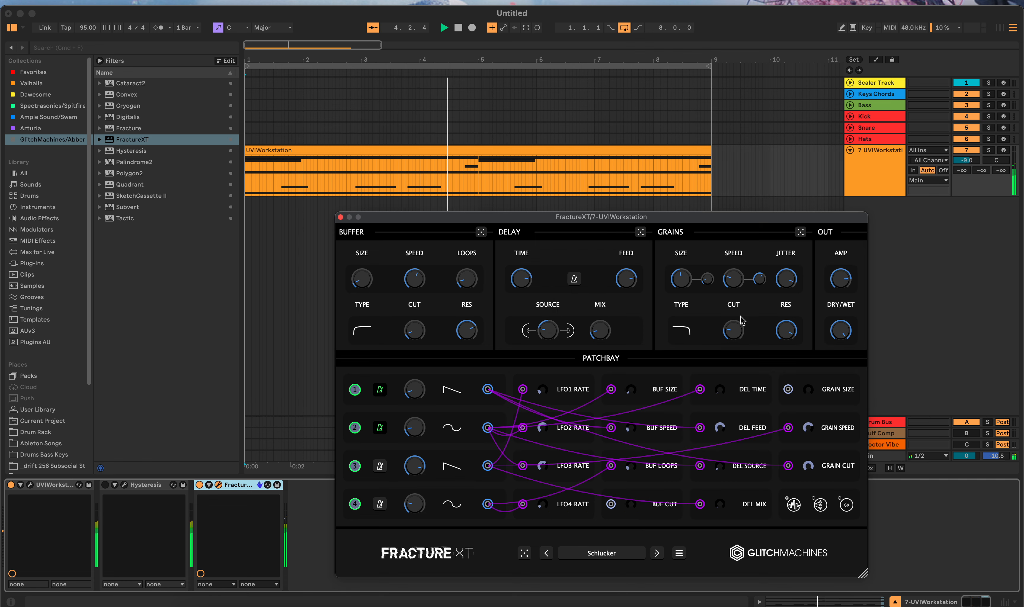
click(588, 552)
click(809, 181)
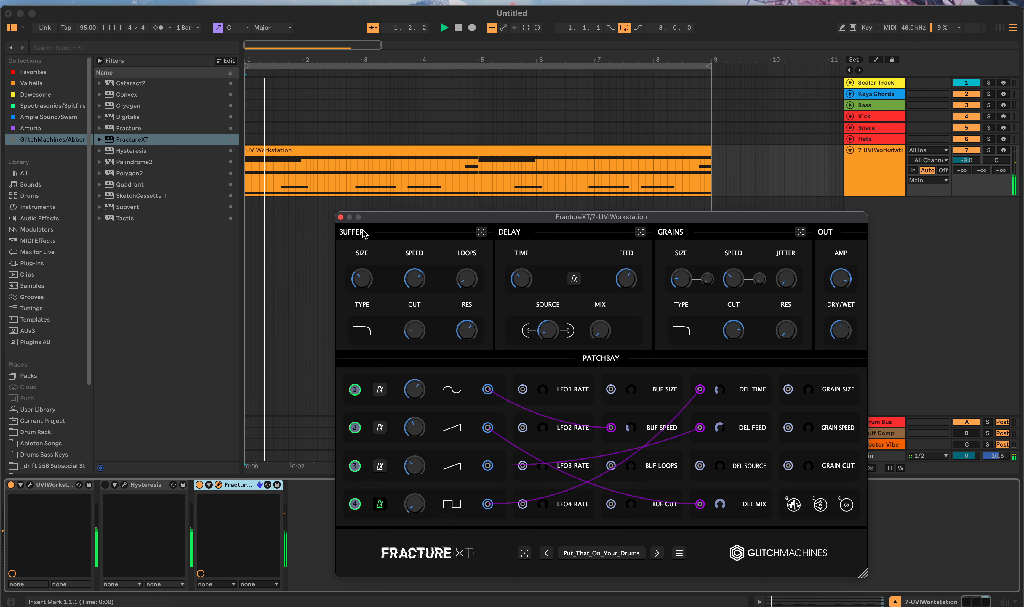
Step: Close the FractureXT window and switch Hysteresis back on
click(340, 217)
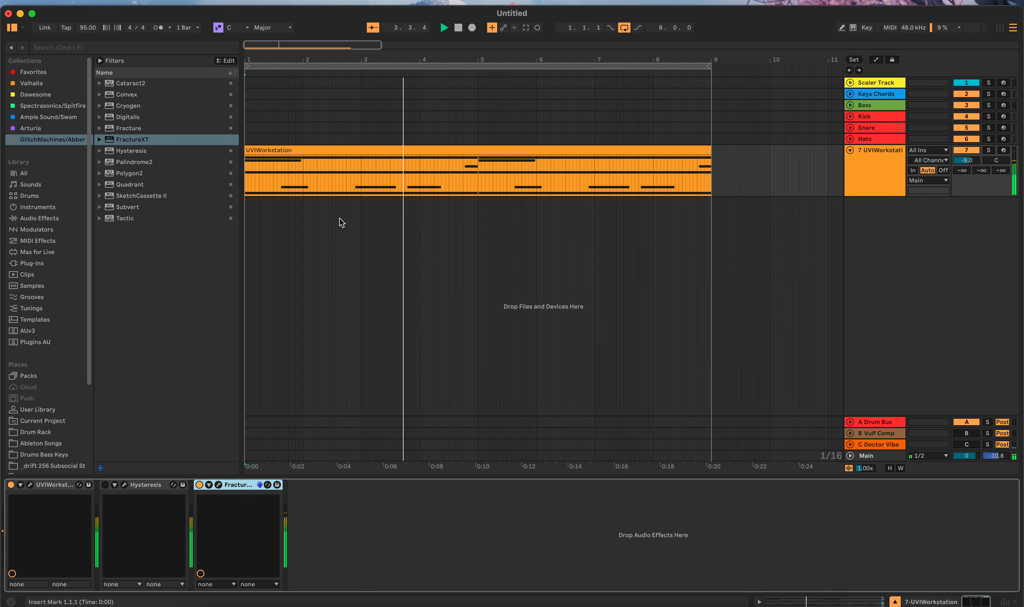
click(105, 485)
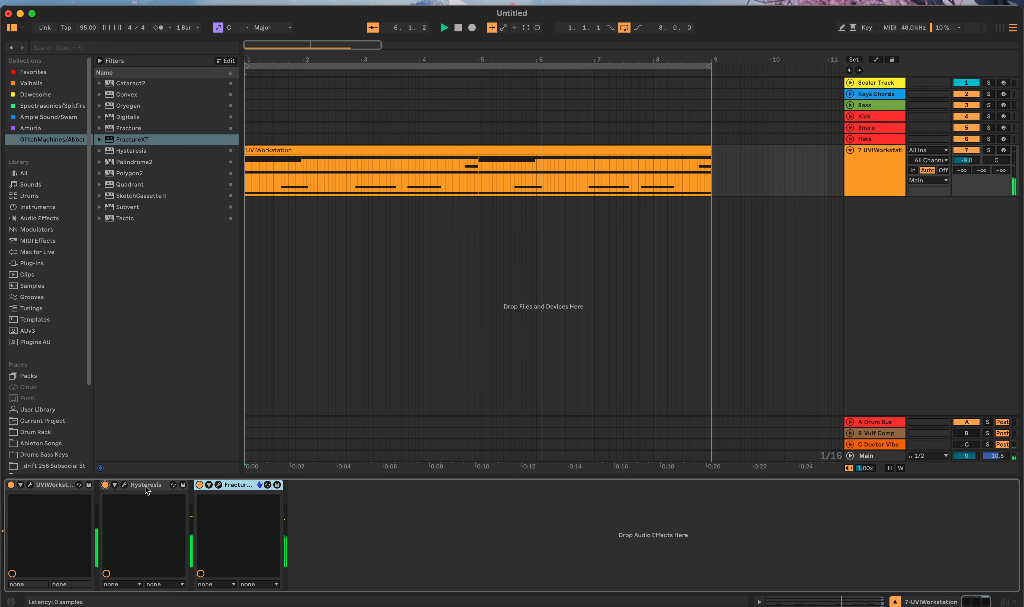
Step: Audition randomized Hysteresis settings and the preset SheSaidYouWouldDoThis on the loop, closing the plug-in window and stopping playback at the end
click(125, 485)
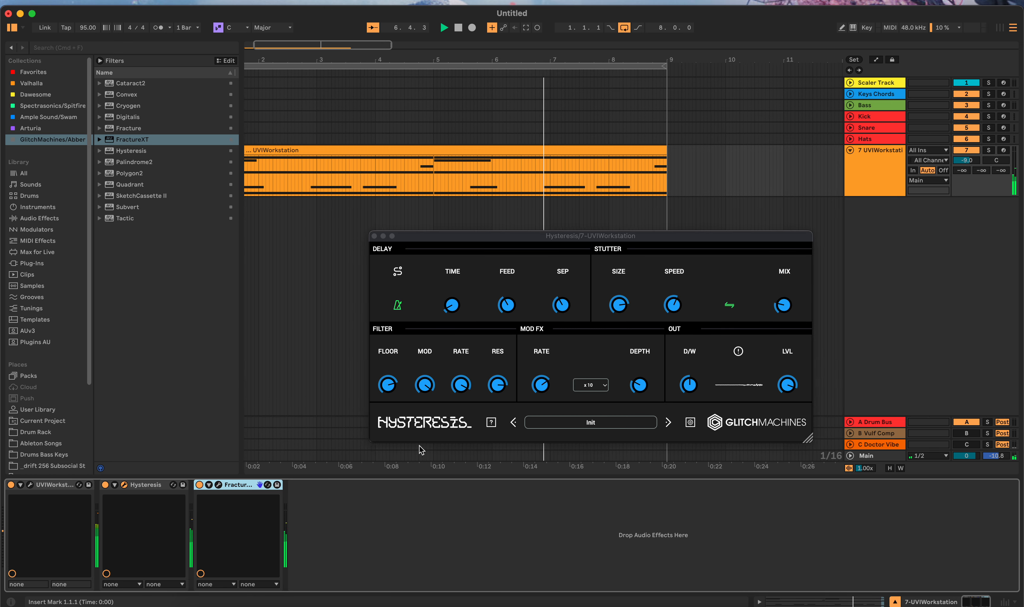
click(492, 424)
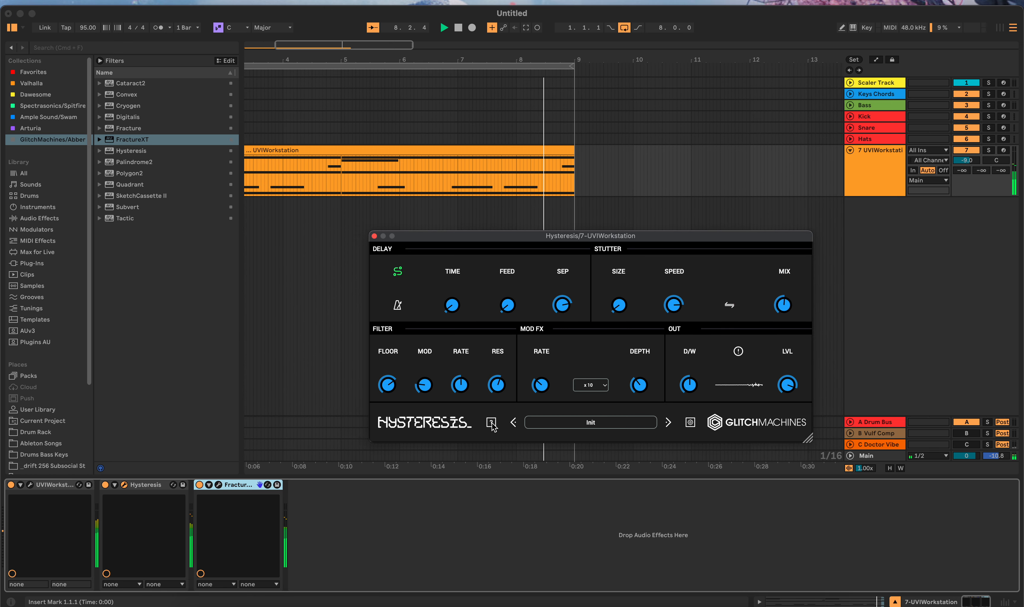
click(573, 423)
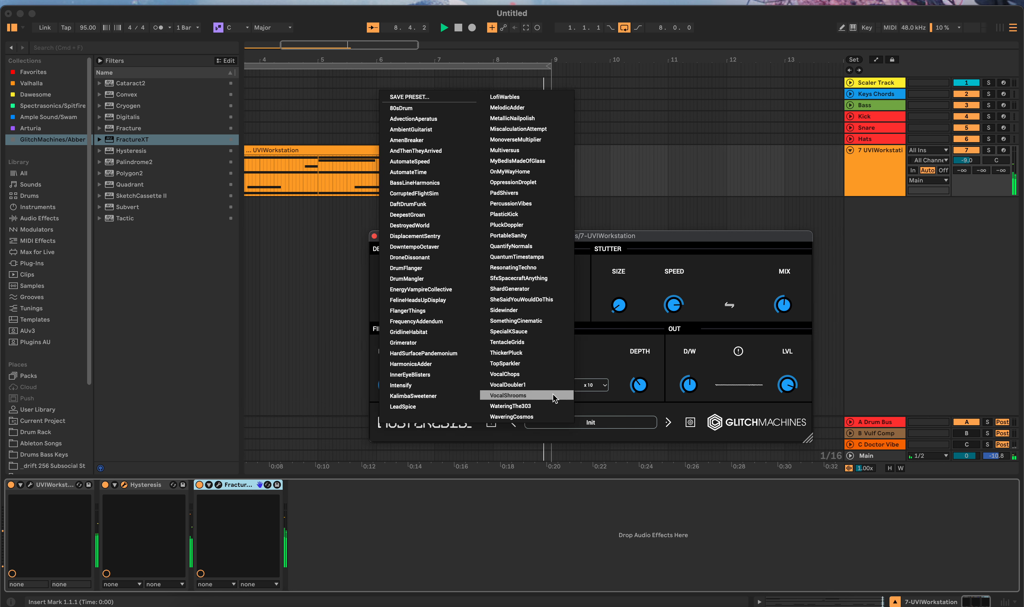
click(520, 298)
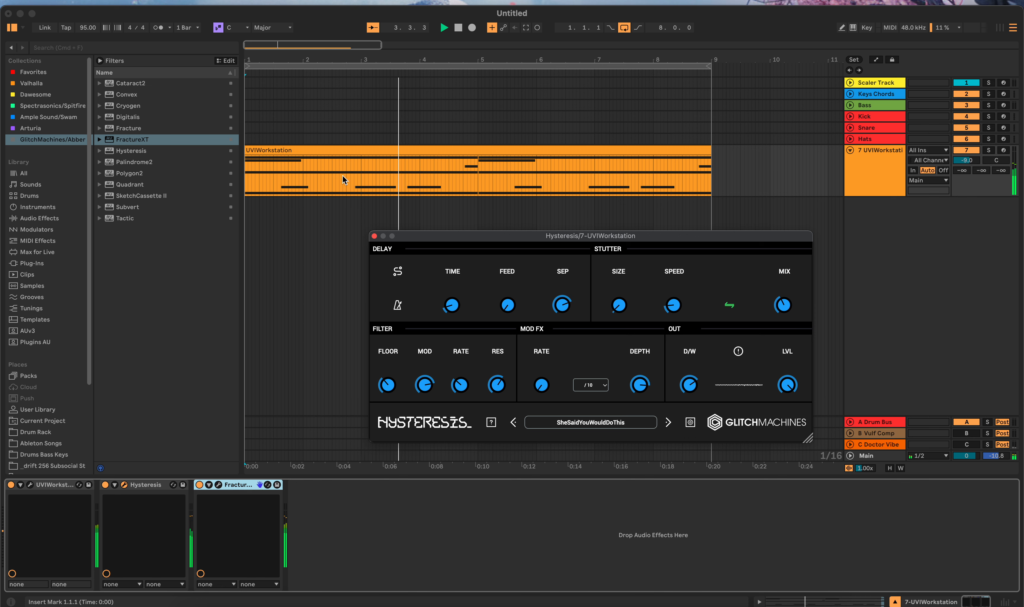
click(373, 236)
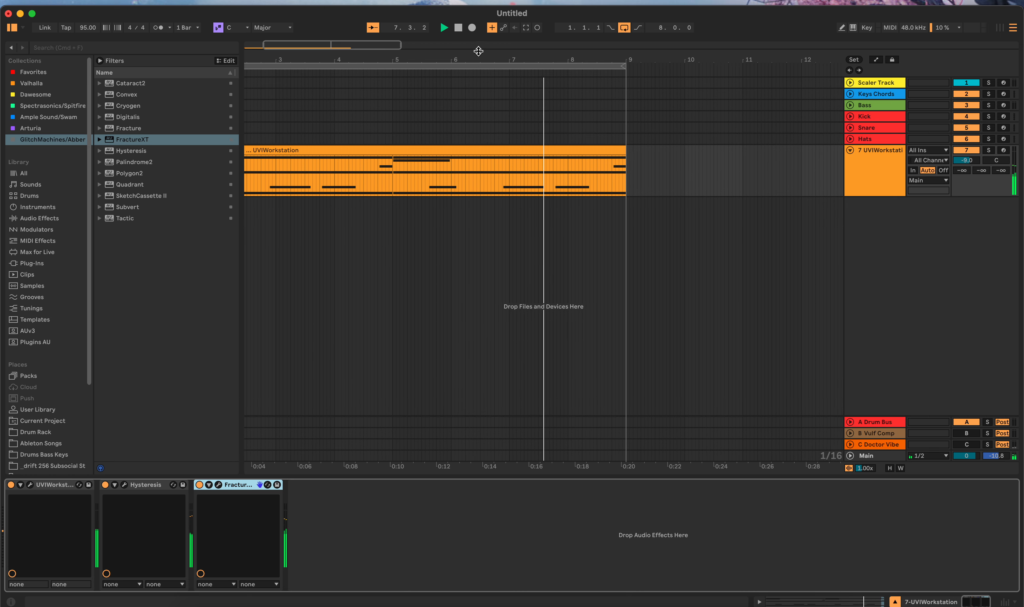
click(458, 29)
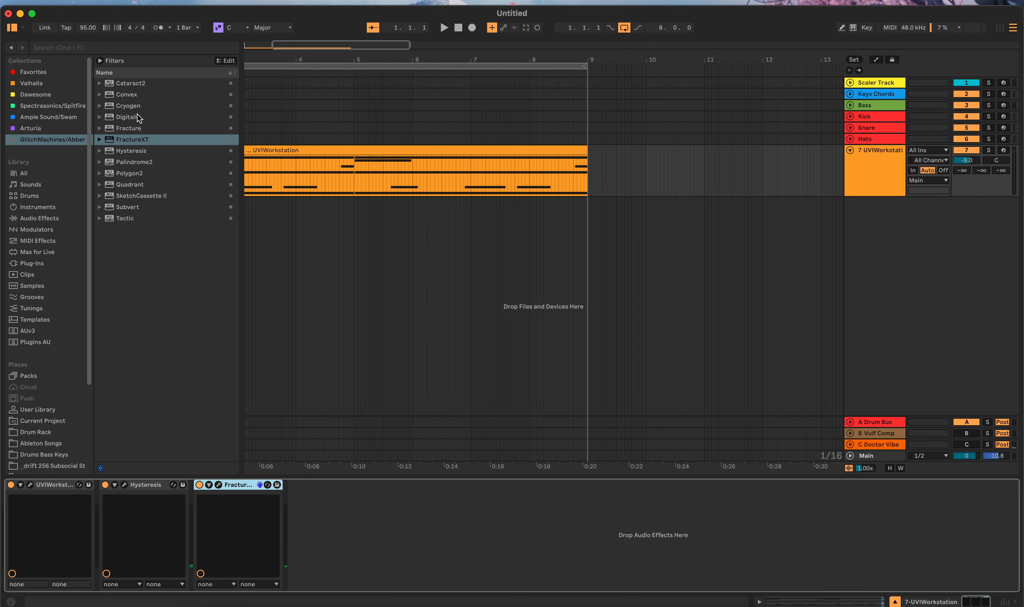
Step: Add Cryogen after FractureXT in the device chain and randomize its settings several times
drag(137, 108, 366, 589)
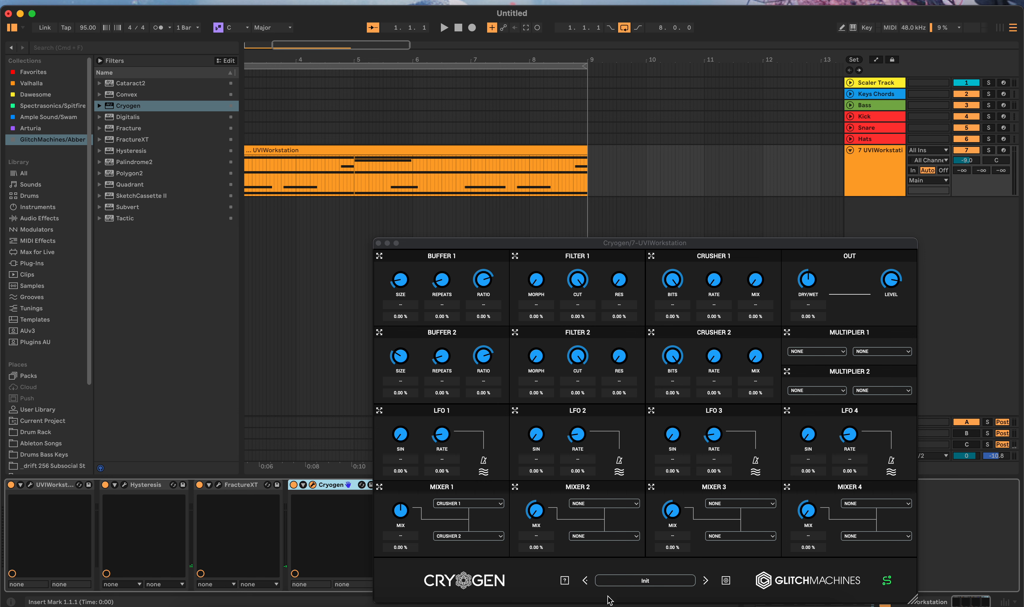
click(564, 580)
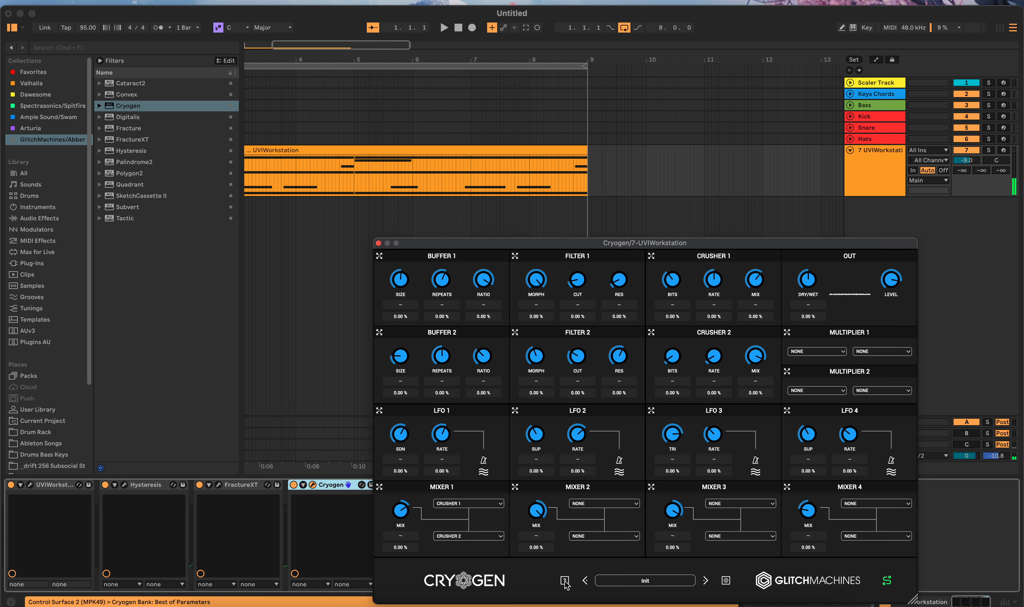
click(565, 583)
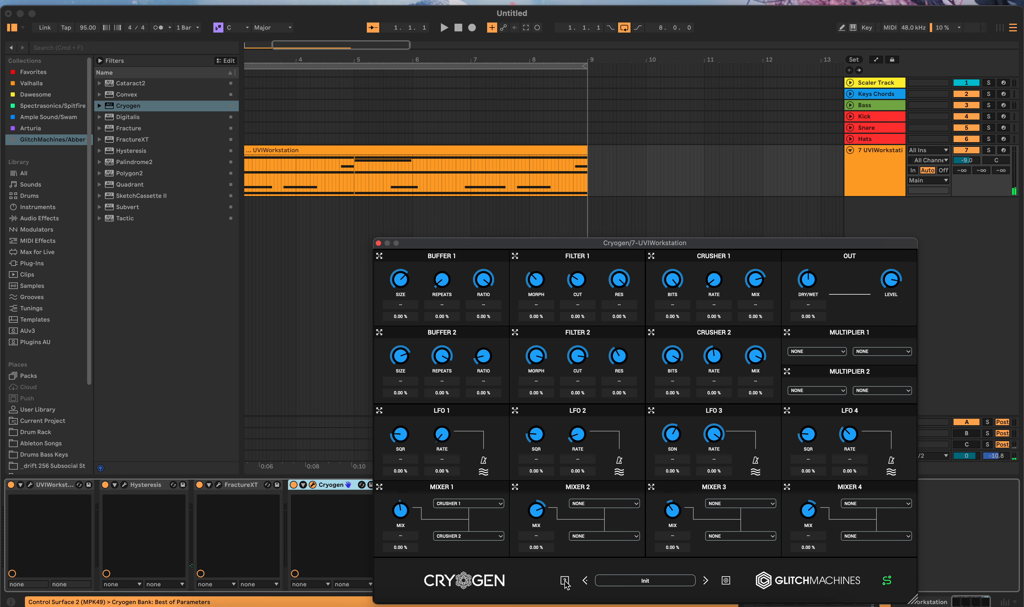
click(565, 582)
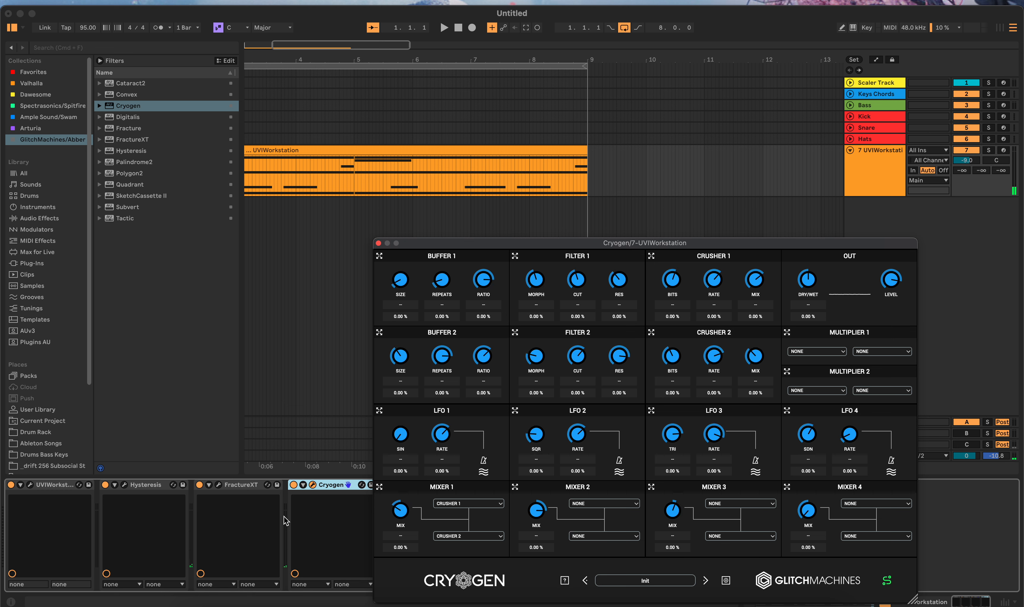
Step: Switch off FractureXT and Hysteresis, and randomize Cryogen's settings again with it as the only active effect
click(199, 485)
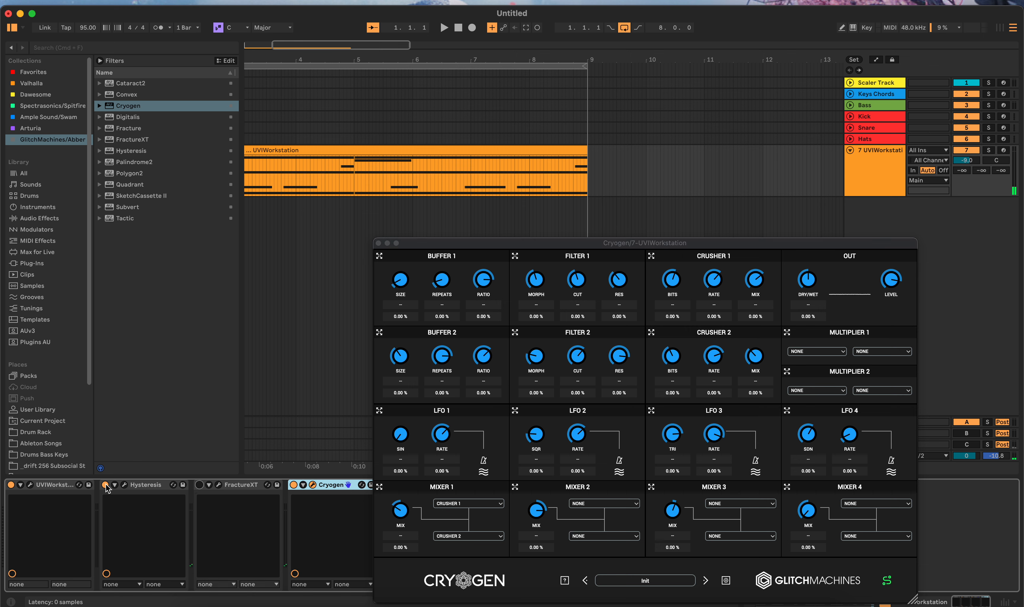
click(565, 582)
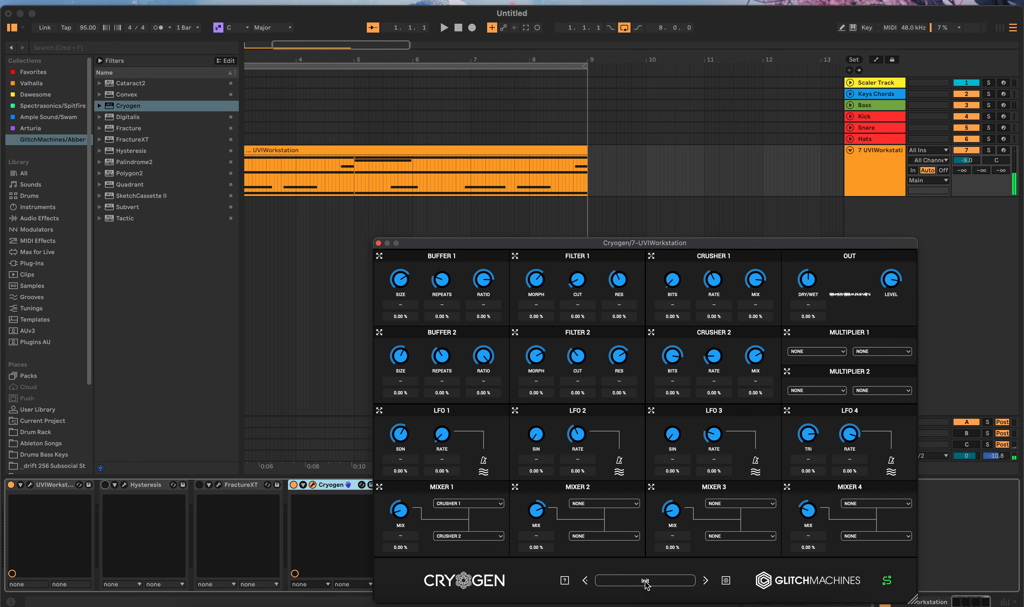
click(565, 582)
Step: Load the Cryogen preset 062_AR_EternalBreaks1 and play the loop
click(630, 581)
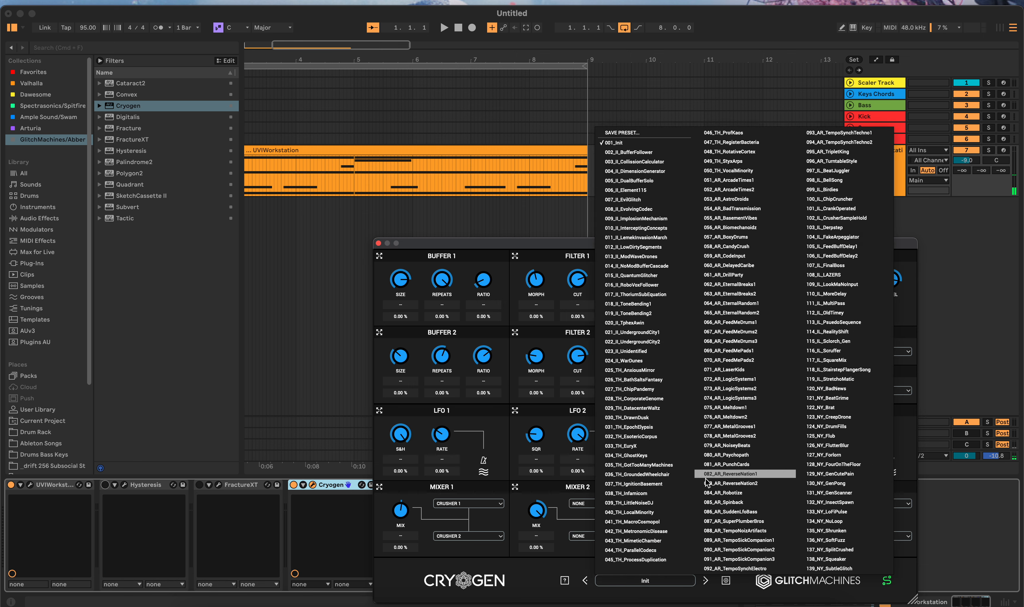
click(738, 286)
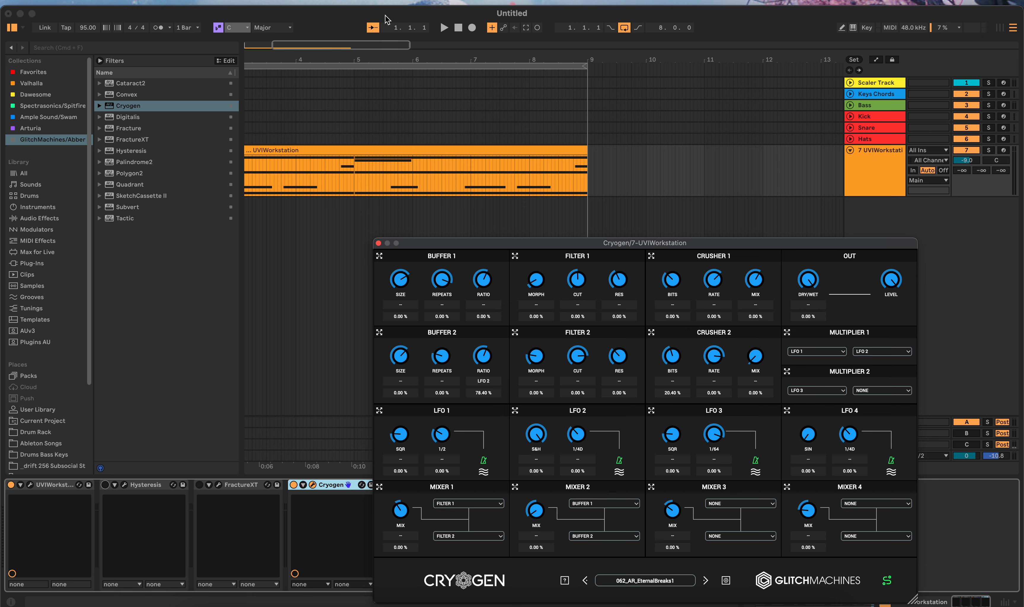
click(444, 28)
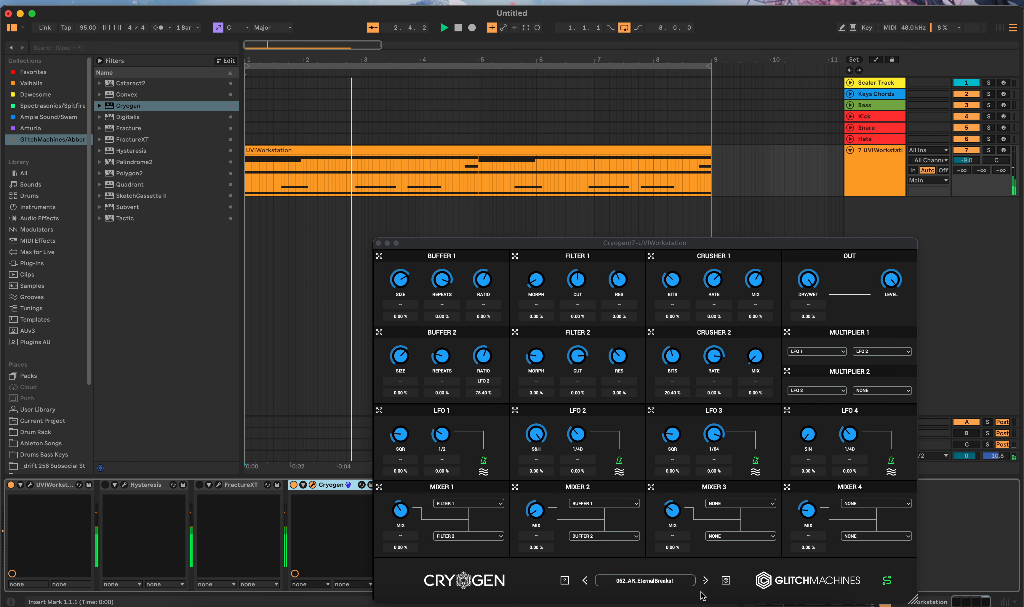
Step: Audition the Cryogen presets 063_AR_EternalBreaks2, 123_NY_CreepDrone and 020_II_TphexAwin while the loop plays
click(677, 583)
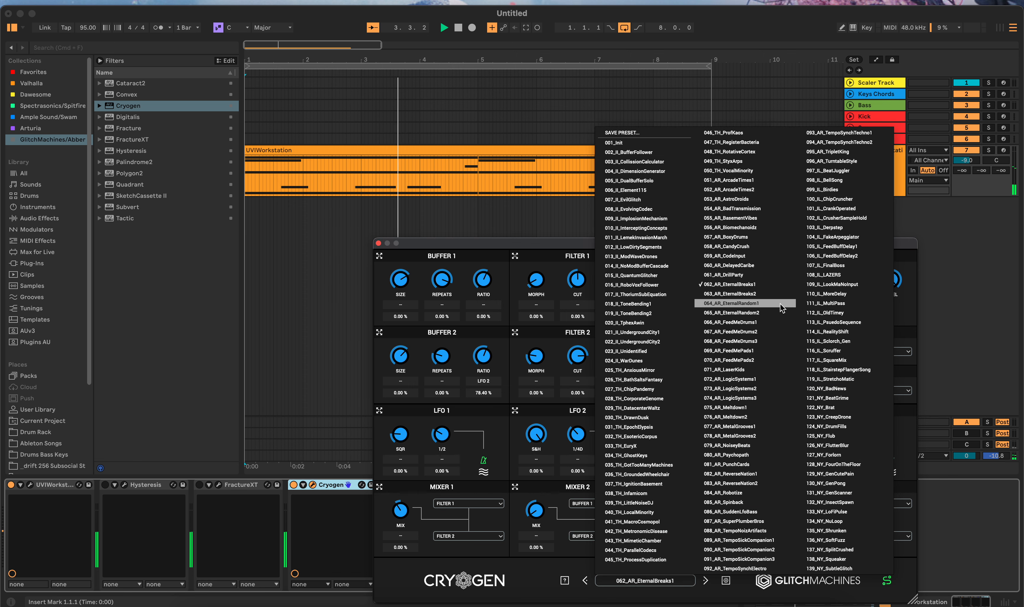
click(764, 294)
click(658, 581)
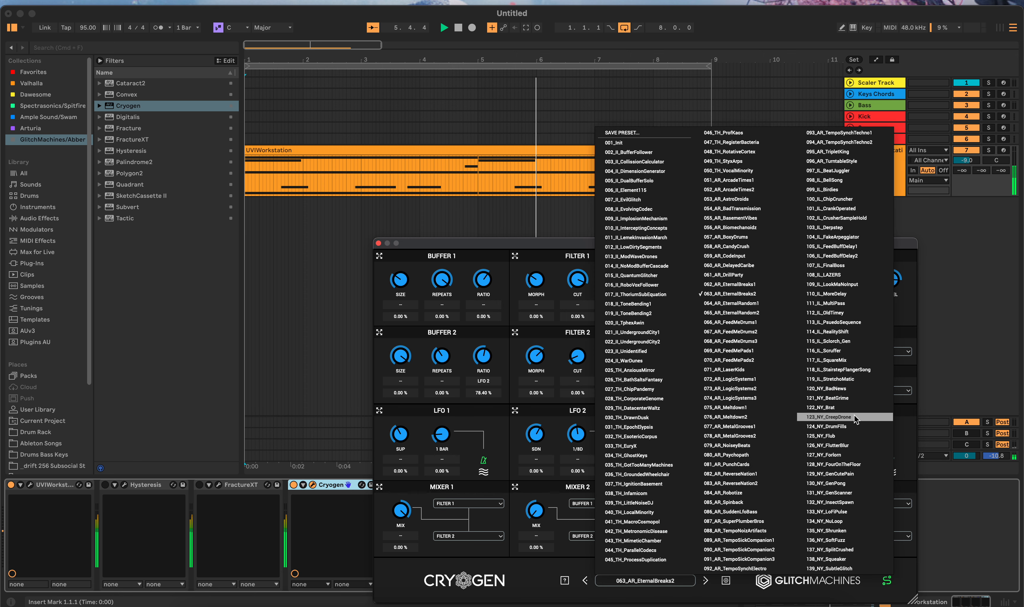
click(831, 417)
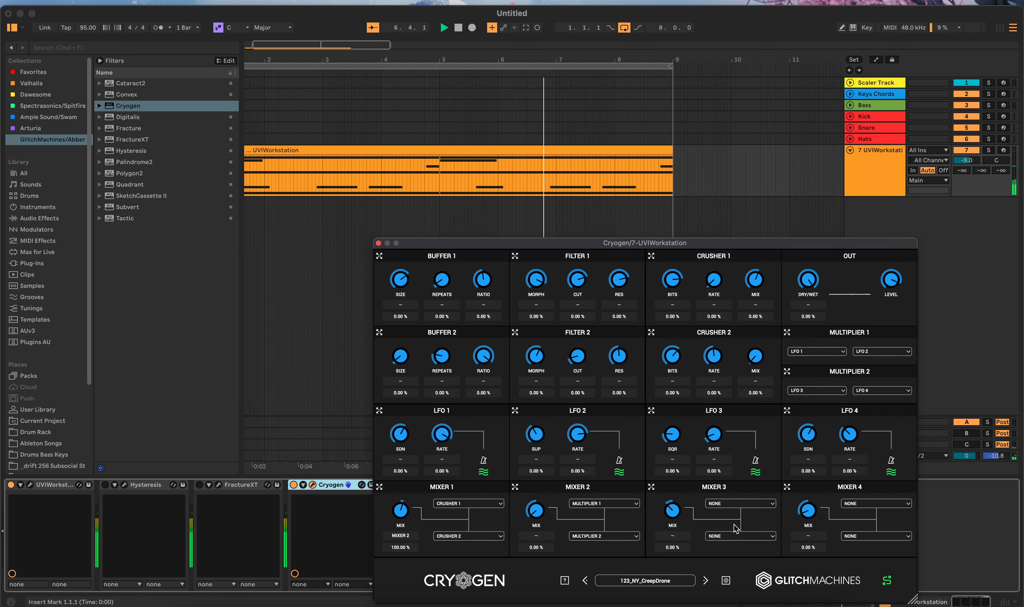
click(663, 581)
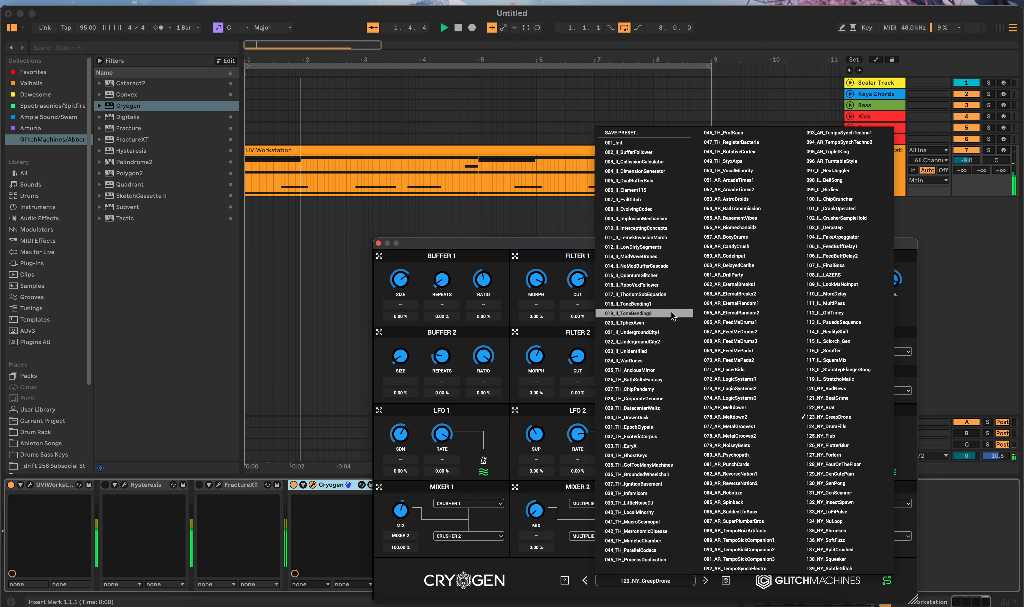
click(642, 323)
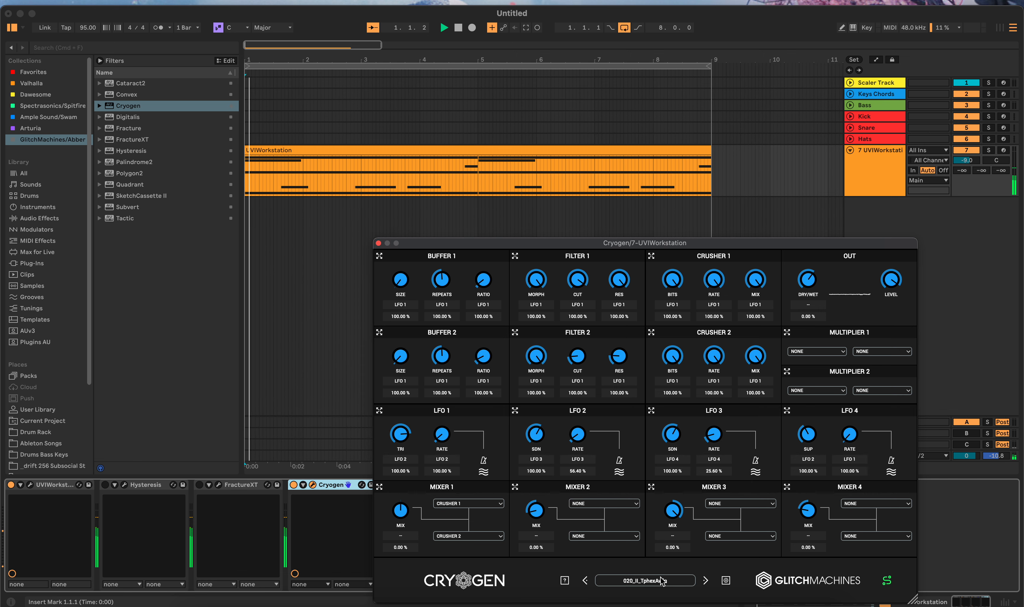
Step: Step forward through the following Cryogen presets as far as 025_TH_AnxiousMirror
click(704, 581)
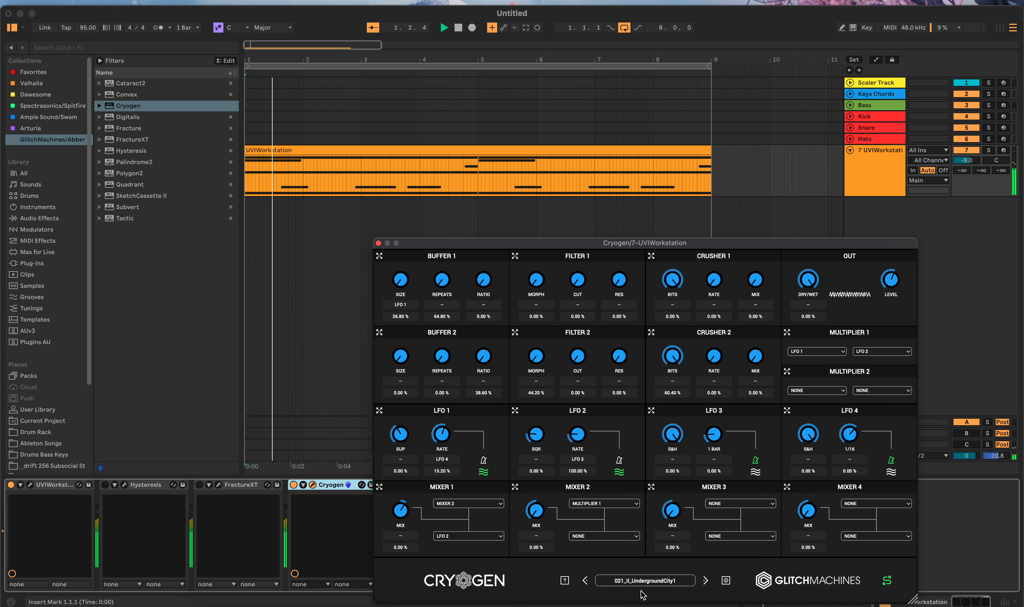
click(705, 579)
click(705, 579)
click(705, 579)
click(705, 580)
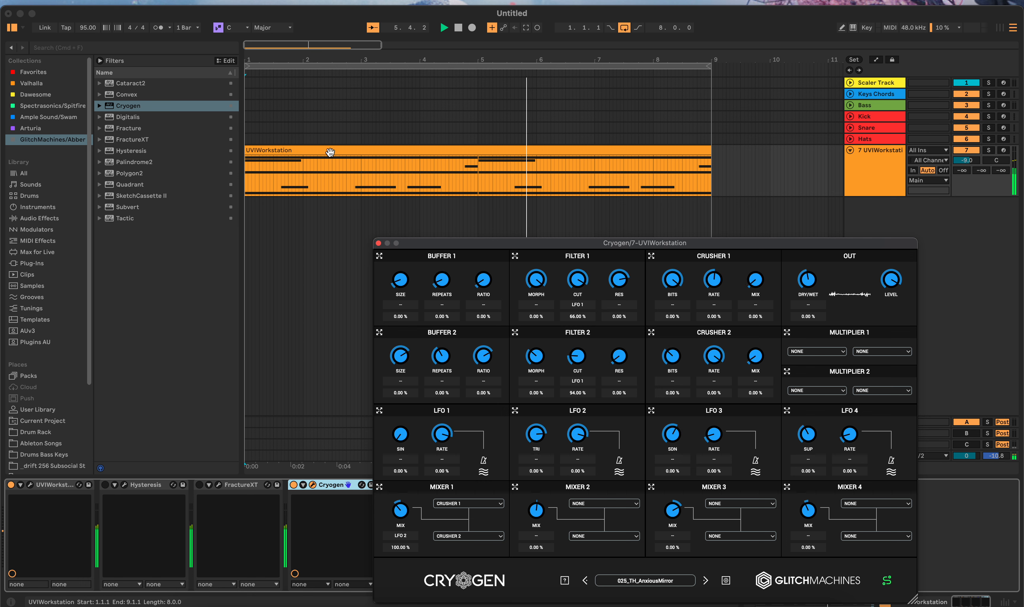
Step: Close the Cryogen window and audition it with Hysteresis and FractureXT switched on, ending with FractureXT off and playback stopped
click(379, 243)
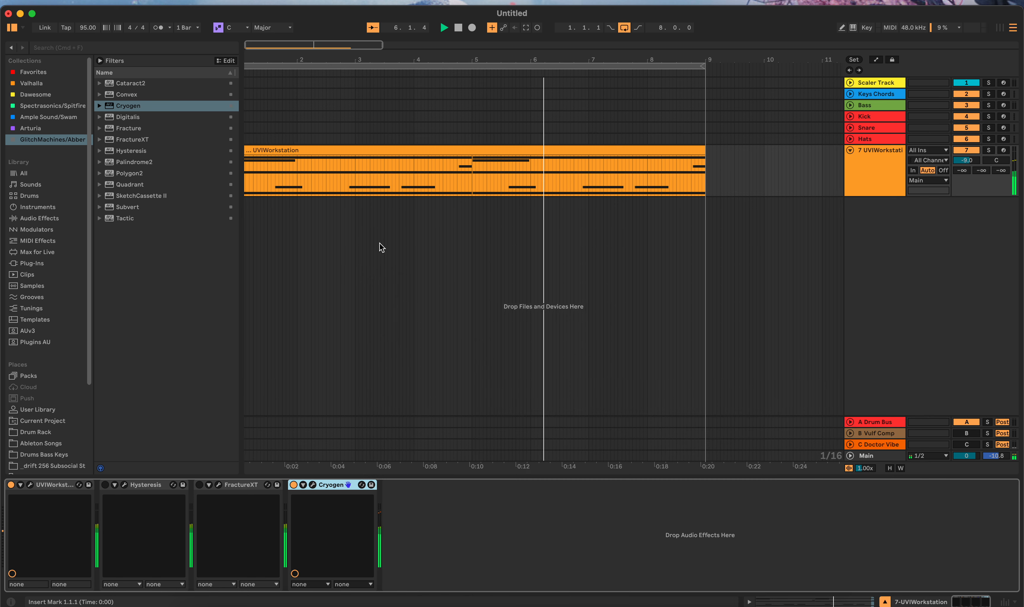
click(200, 484)
click(105, 485)
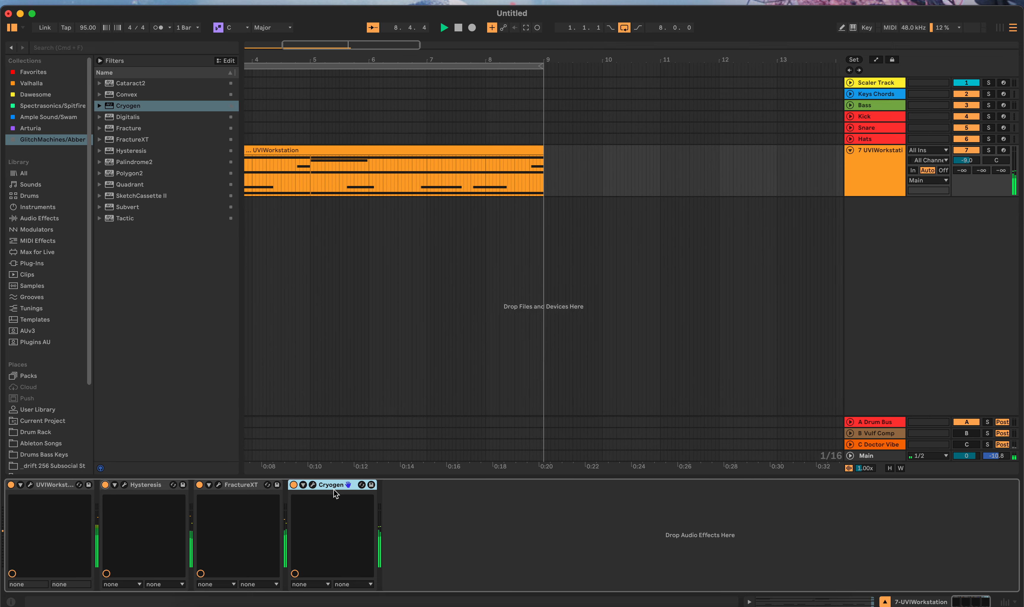
click(199, 485)
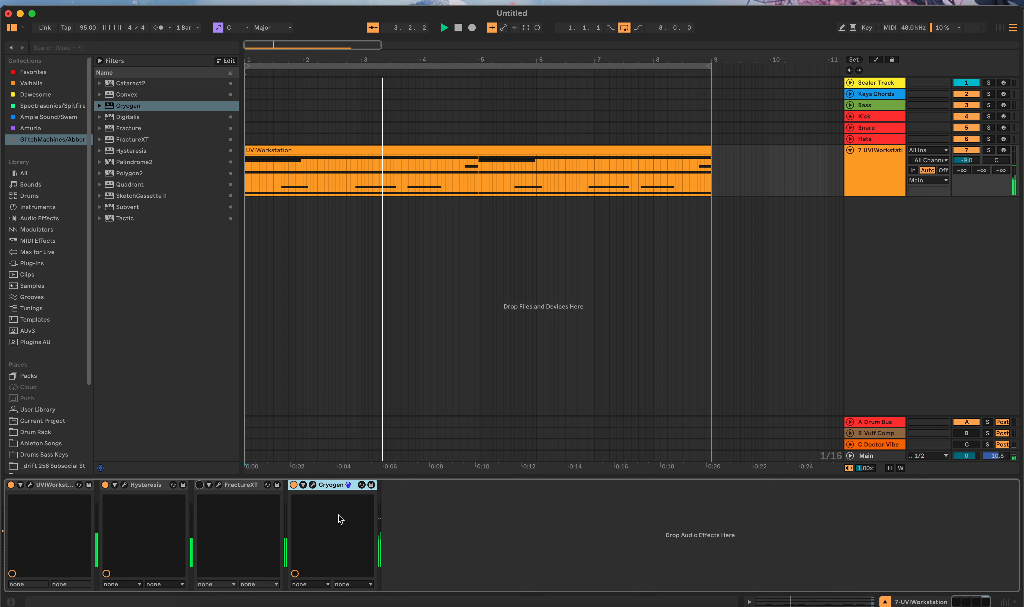
click(458, 28)
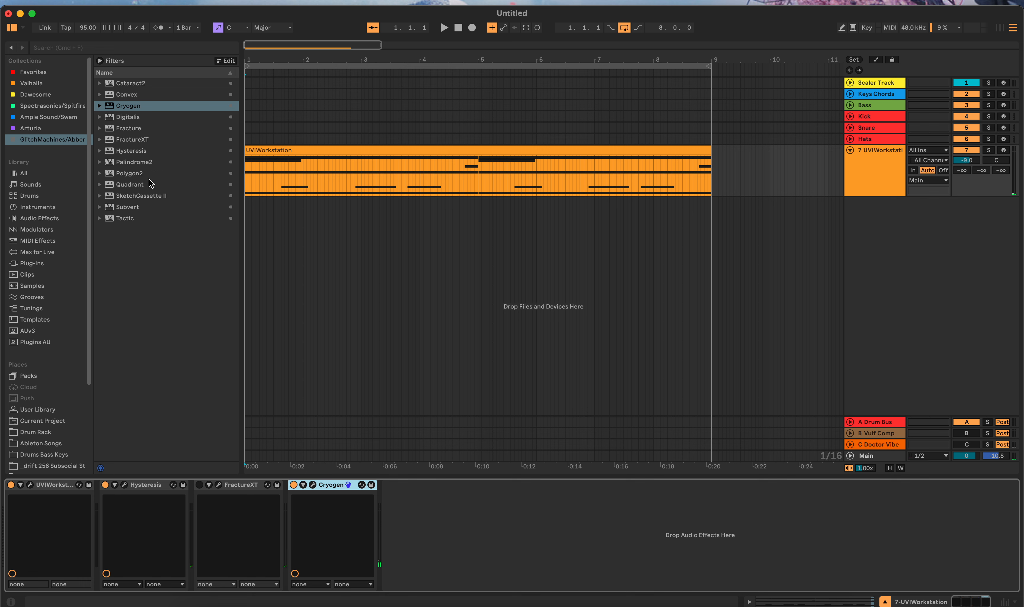
Step: Delete Cryogen and FractureXT from the device chain, keeping Hysteresis
click(338, 483)
key(Delete)
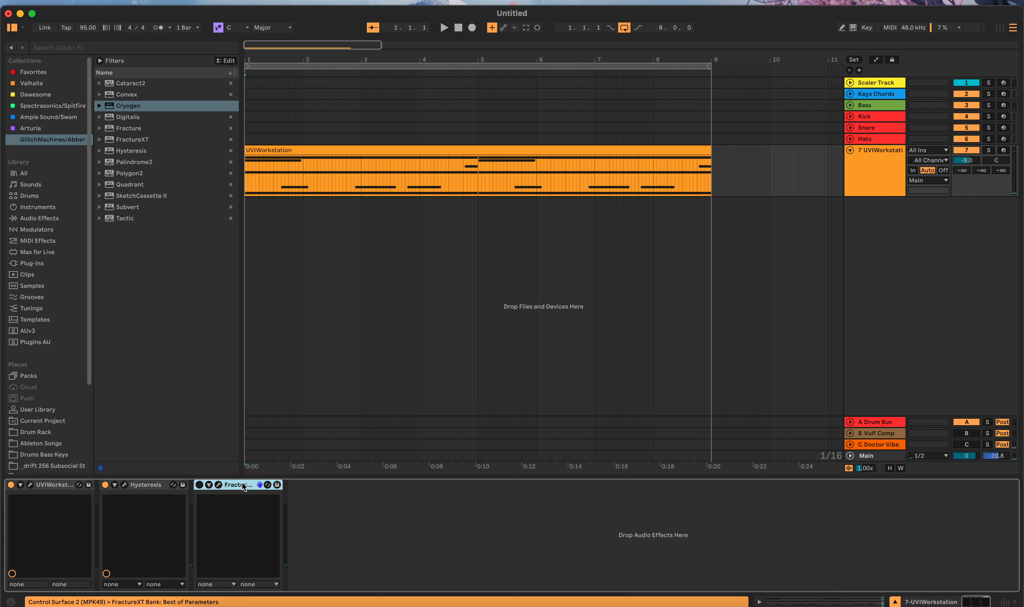
key(Delete)
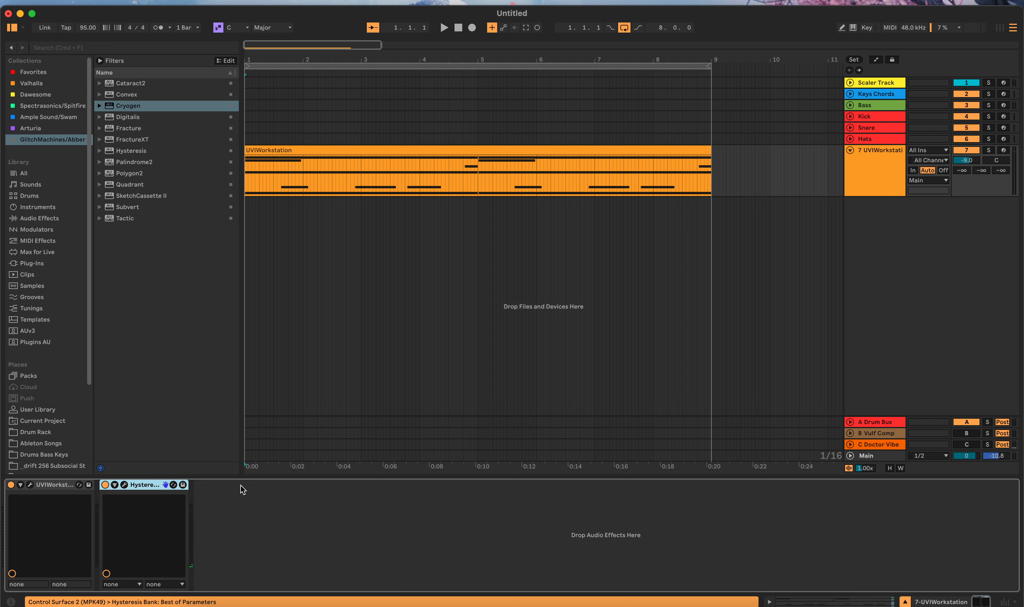
Step: Add Subvert after Hysteresis, move its window up to uncover the controls, and randomize all its settings
drag(135, 213, 287, 523)
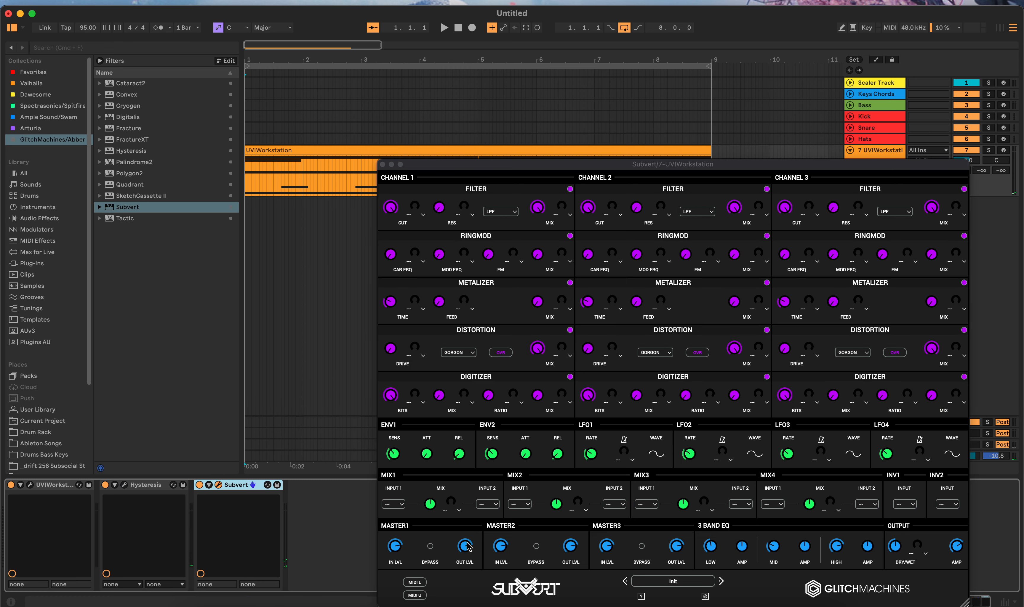
drag(630, 170, 576, 103)
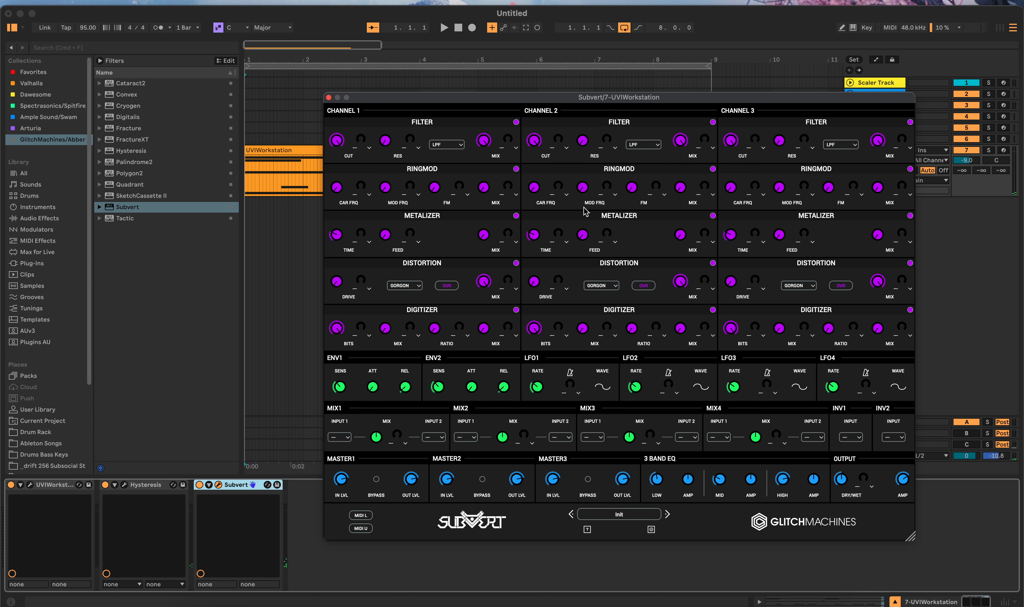
click(587, 531)
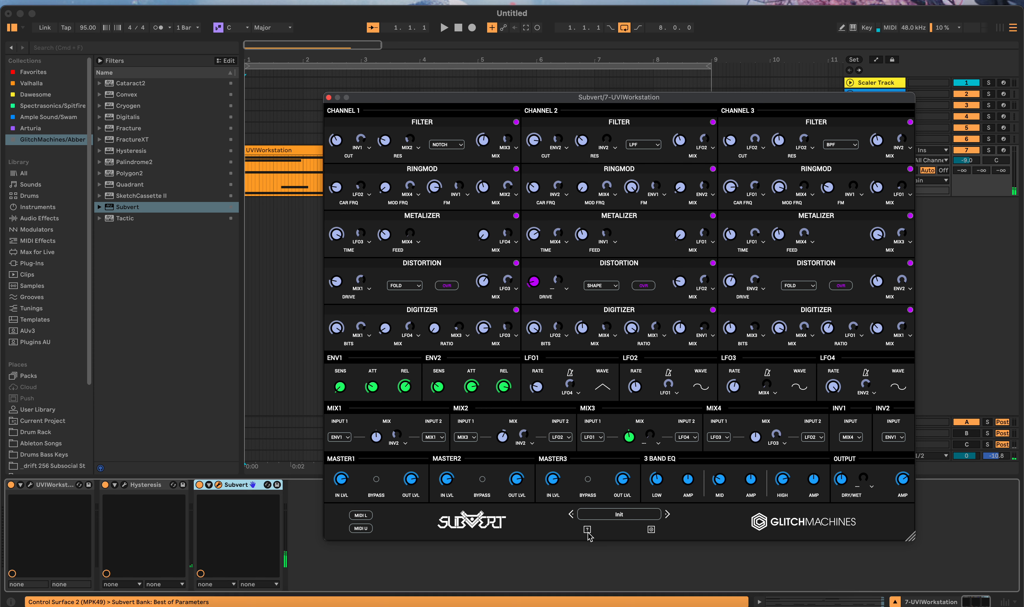
Step: Play the loop through the randomized Subvert settings and open its preset list
click(444, 27)
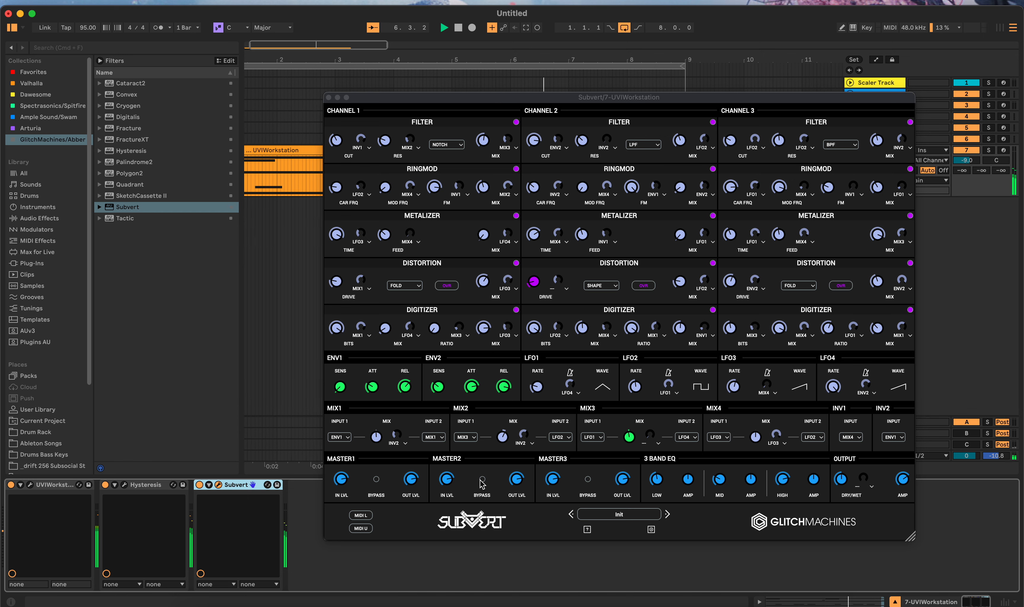
click(619, 516)
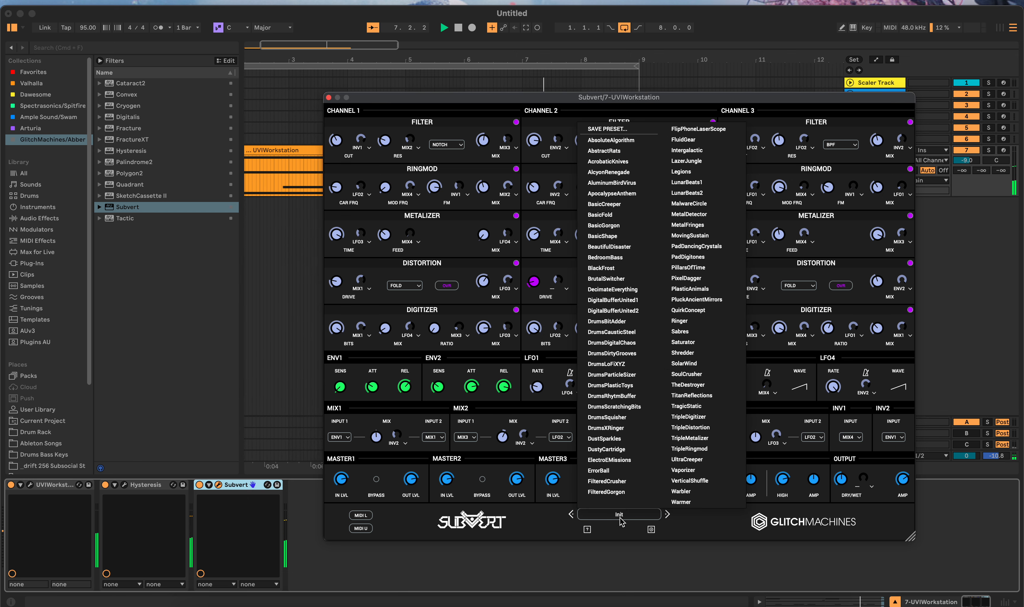
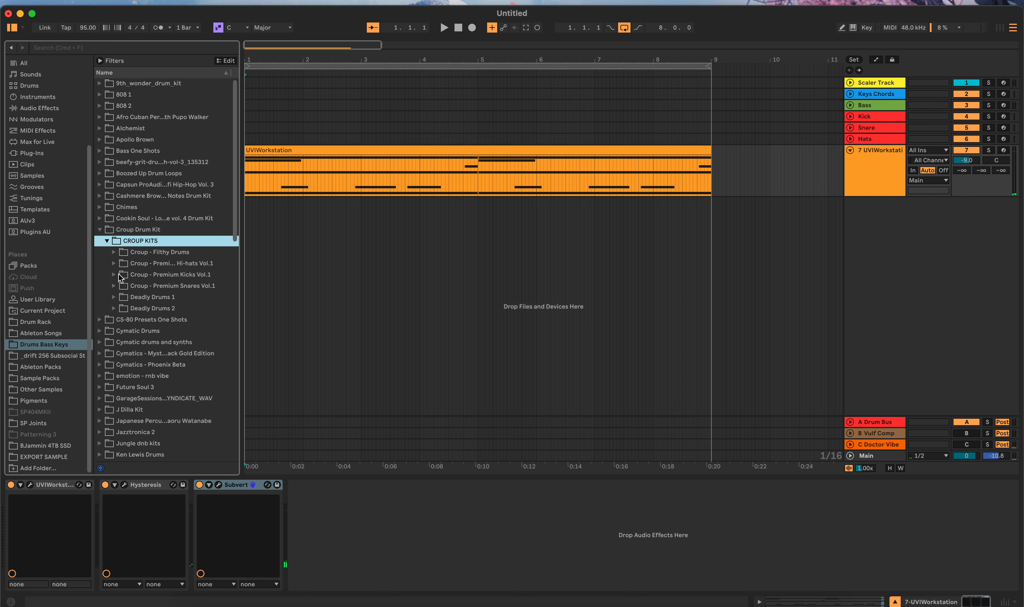
Step: Load kick03.wav from the Premium Kicks Vol.1 folder onto the Kick track and switch its sampler to 1-Shot mode
click(118, 276)
click(116, 275)
click(156, 308)
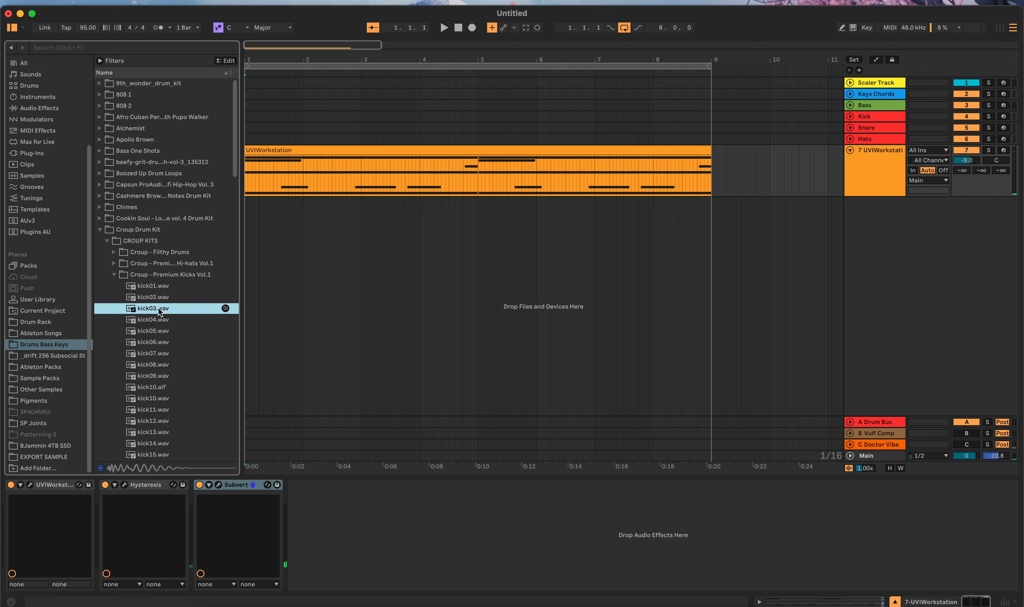
click(718, 116)
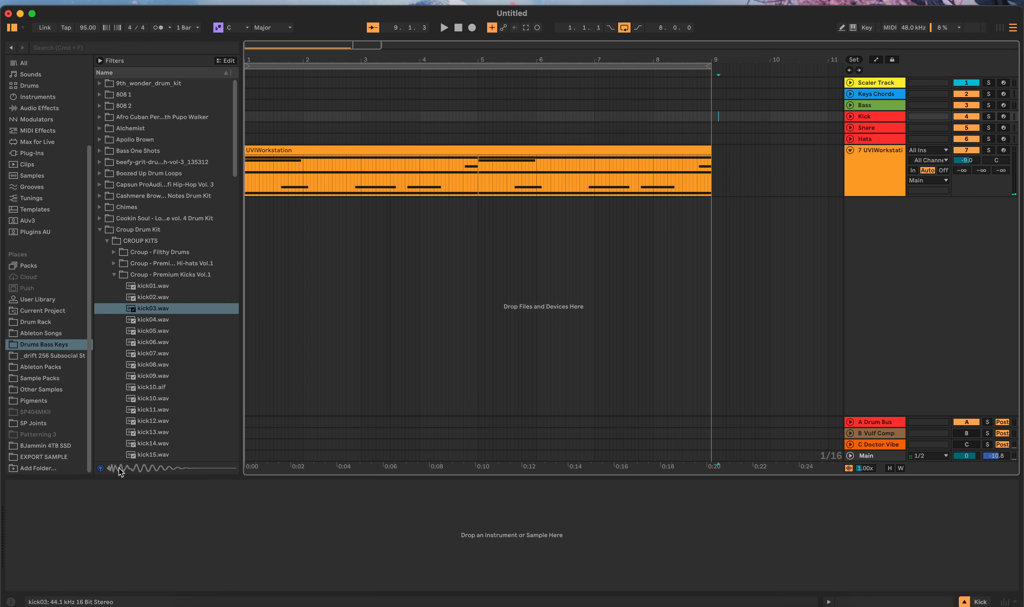
drag(144, 312, 96, 577)
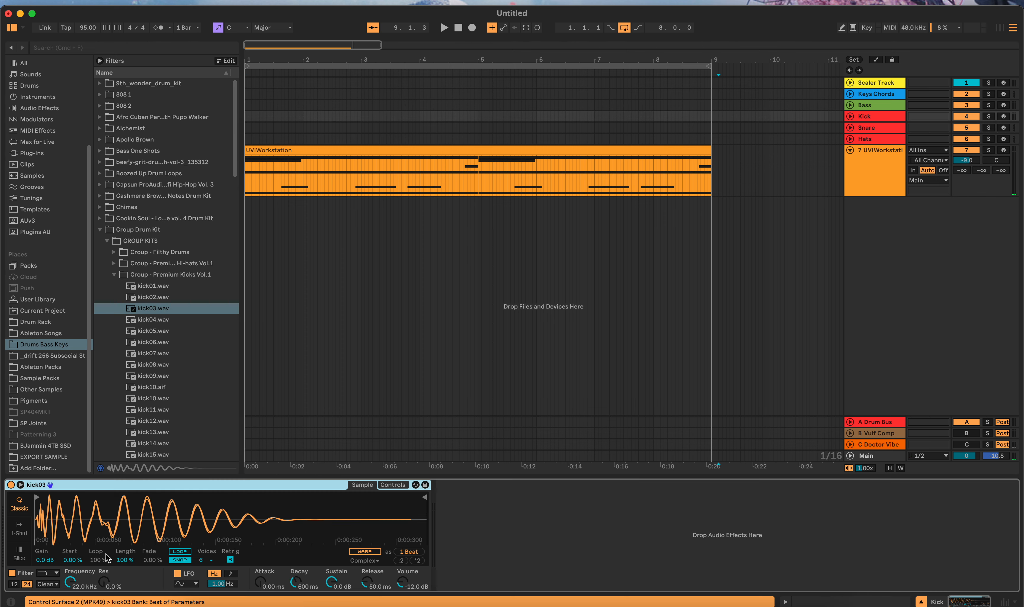
click(21, 527)
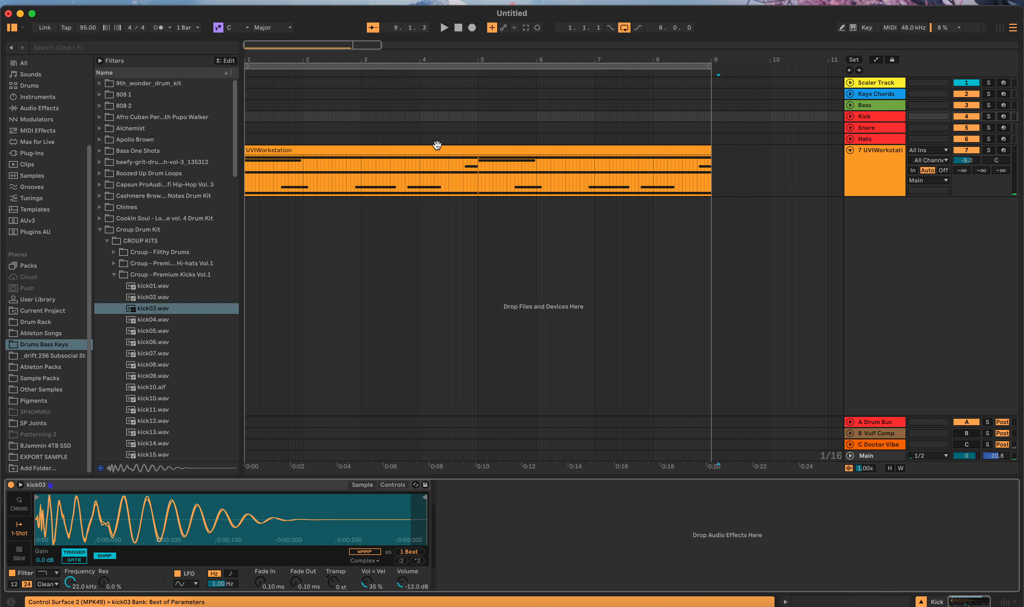
Step: Move Subvert from the UVIWorkstation track onto the Kick track, record-arm Kick to audition it, and close the Subvert window
click(734, 163)
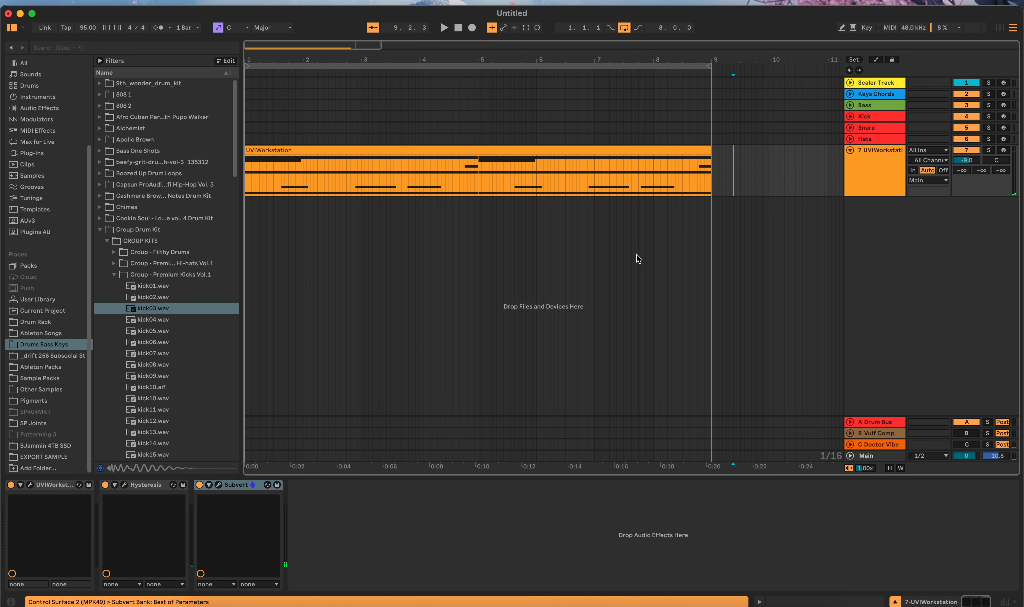
mouse_move(239, 491)
mouse_down()
mouse_move(648, 284)
mouse_move(751, 168)
mouse_move(735, 121)
mouse_up()
click(461, 485)
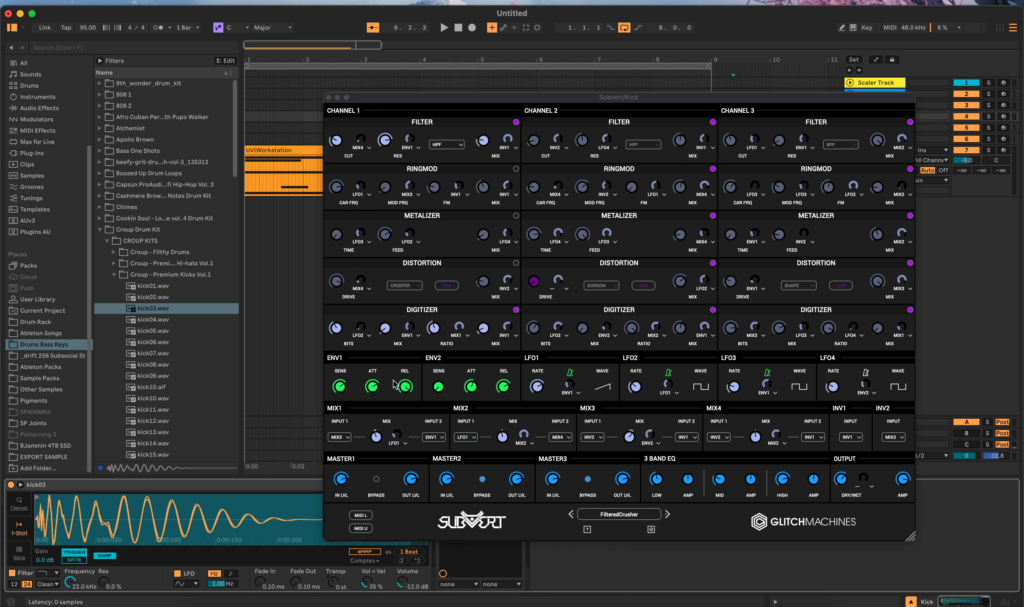
click(1003, 117)
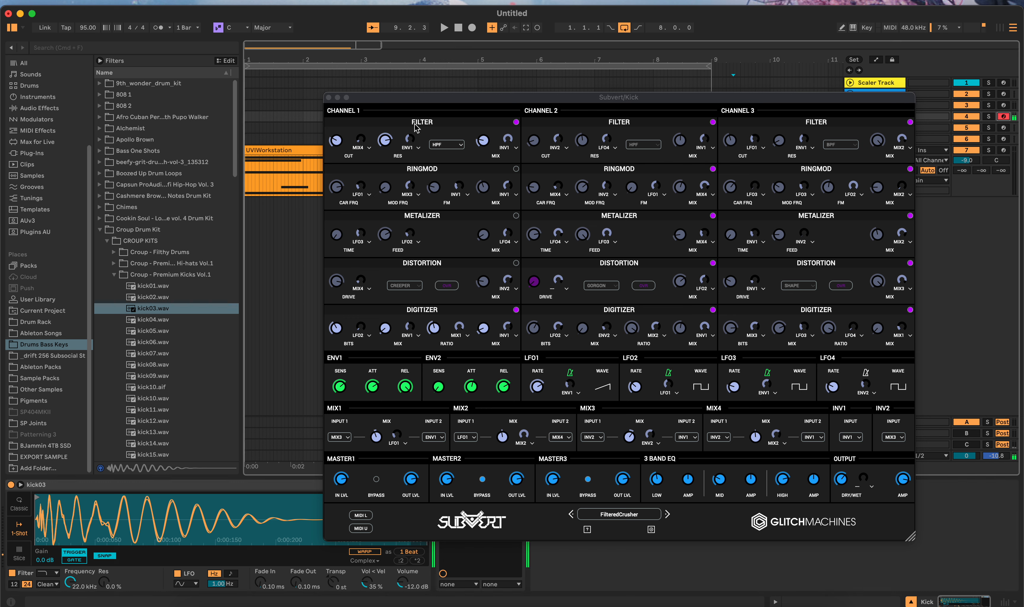
click(328, 97)
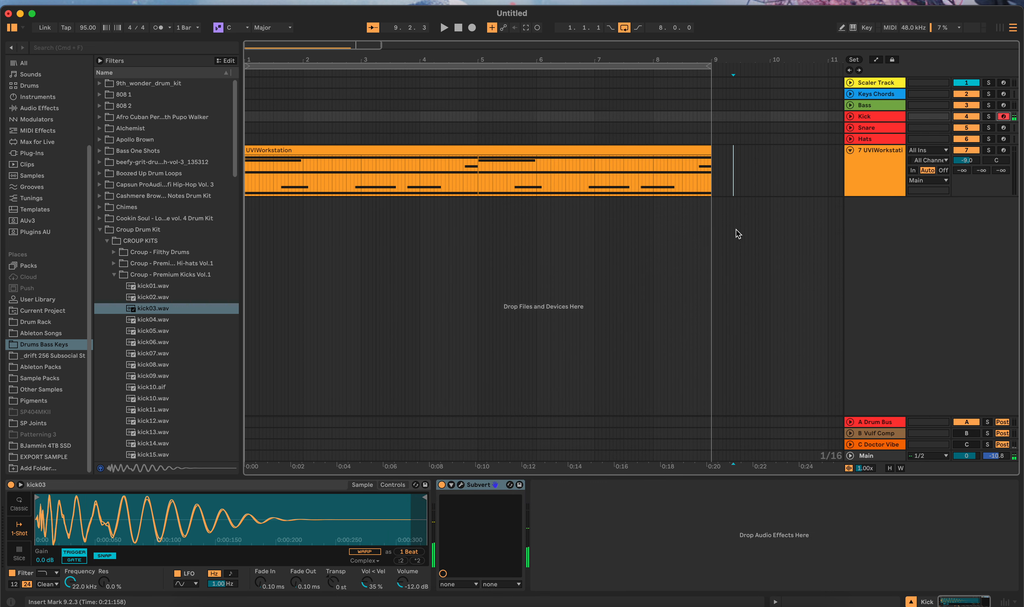
Step: Insert an audio track below UVIWorkstation, take its input from Kick, and record-arm it
right_click(882, 218)
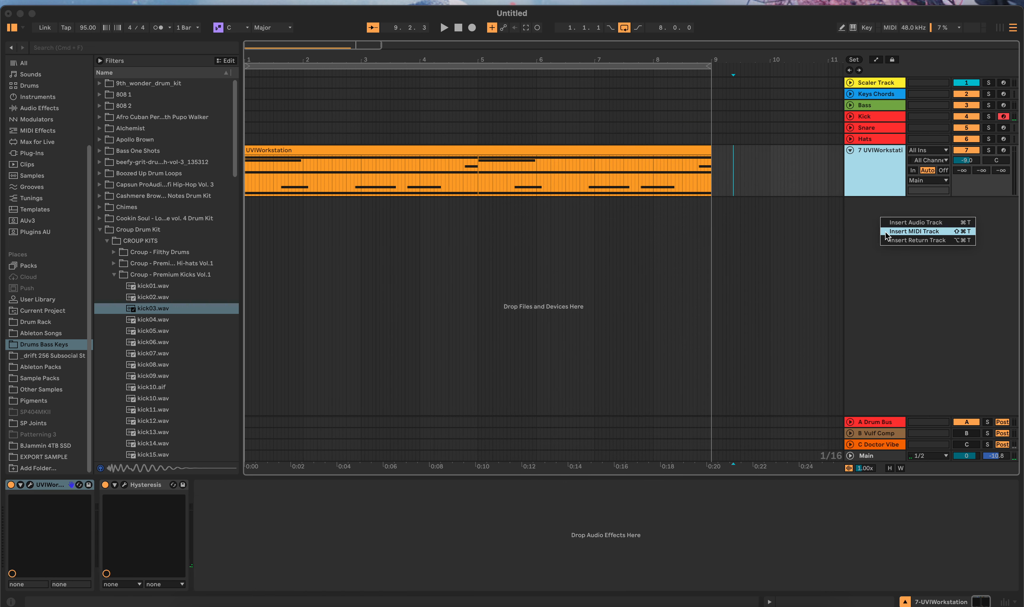
click(911, 225)
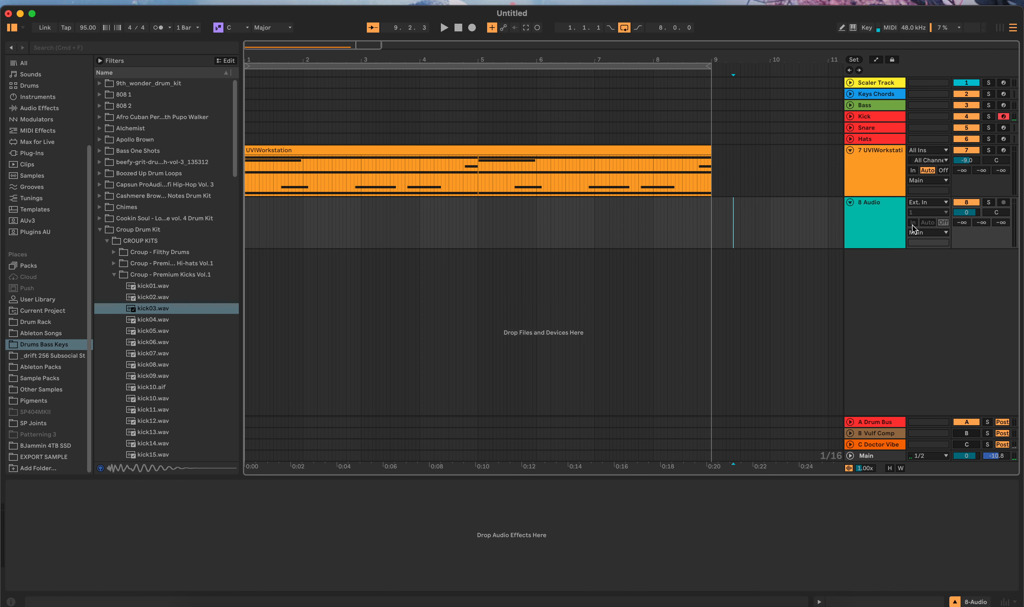
click(935, 202)
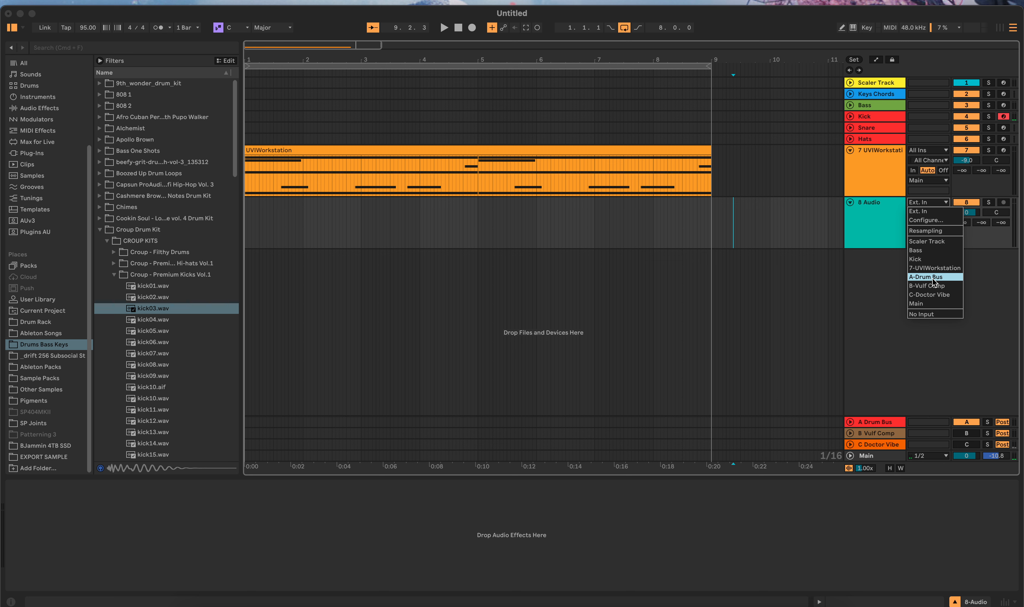
click(931, 259)
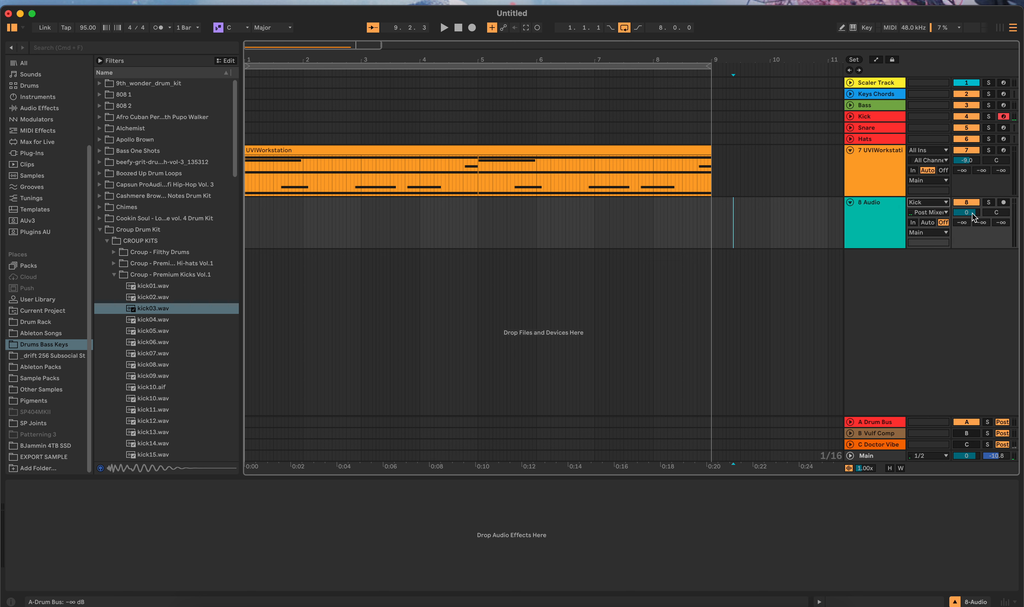
click(1003, 202)
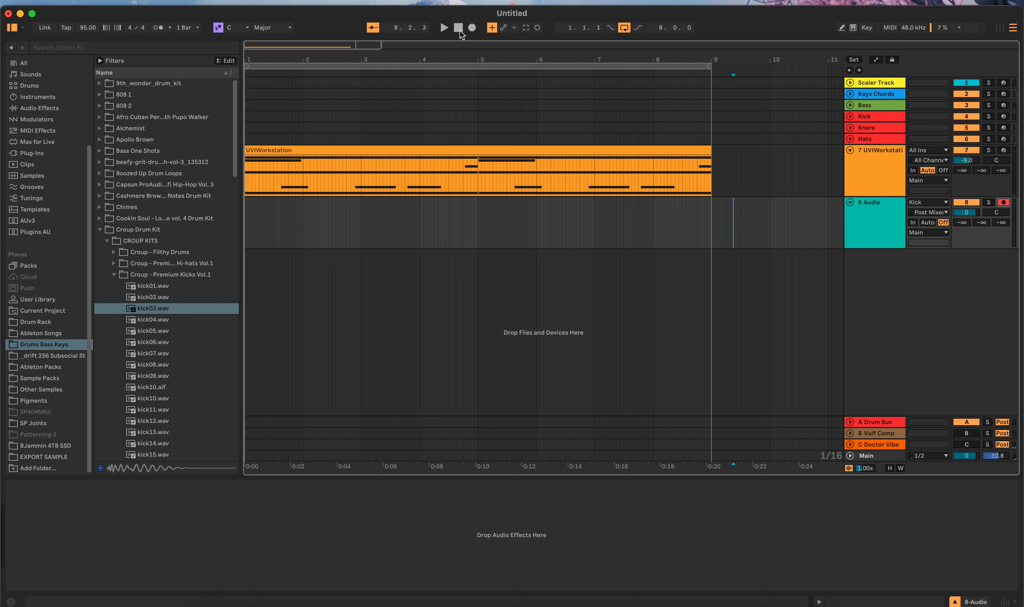
Step: Record a short take onto the new audio track, stop, and mute the UVIWorkstation track
click(473, 28)
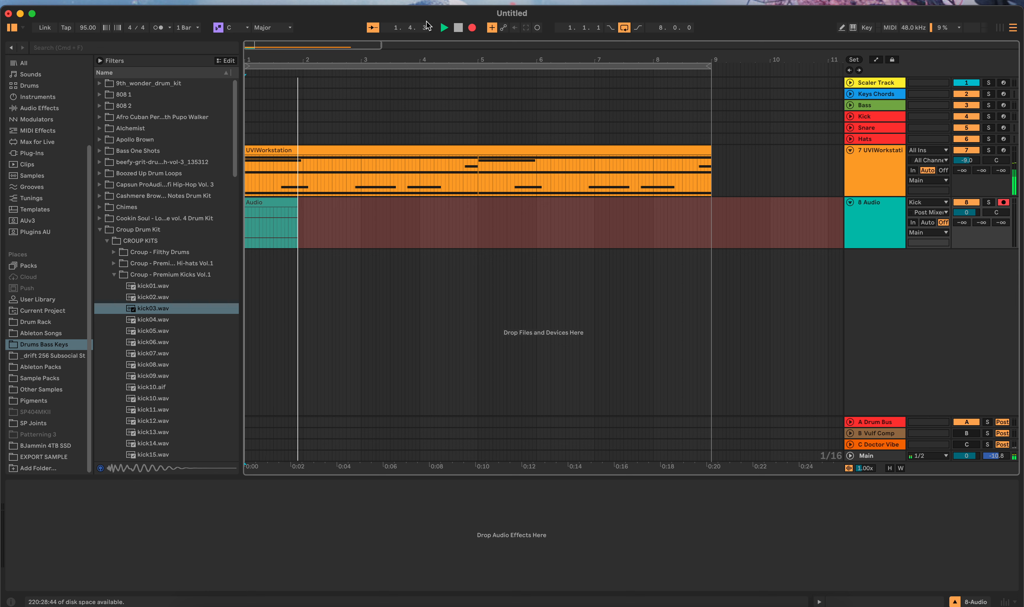
key(space)
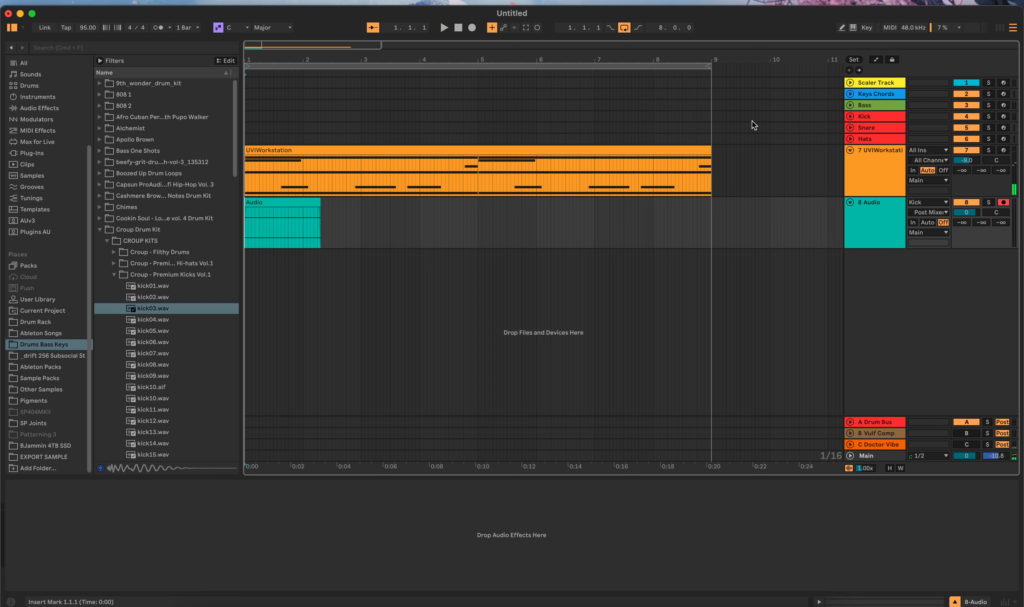
click(958, 150)
Step: Try record-arming the Kick and audio tracks together, and leave only the audio track armed
click(1004, 117)
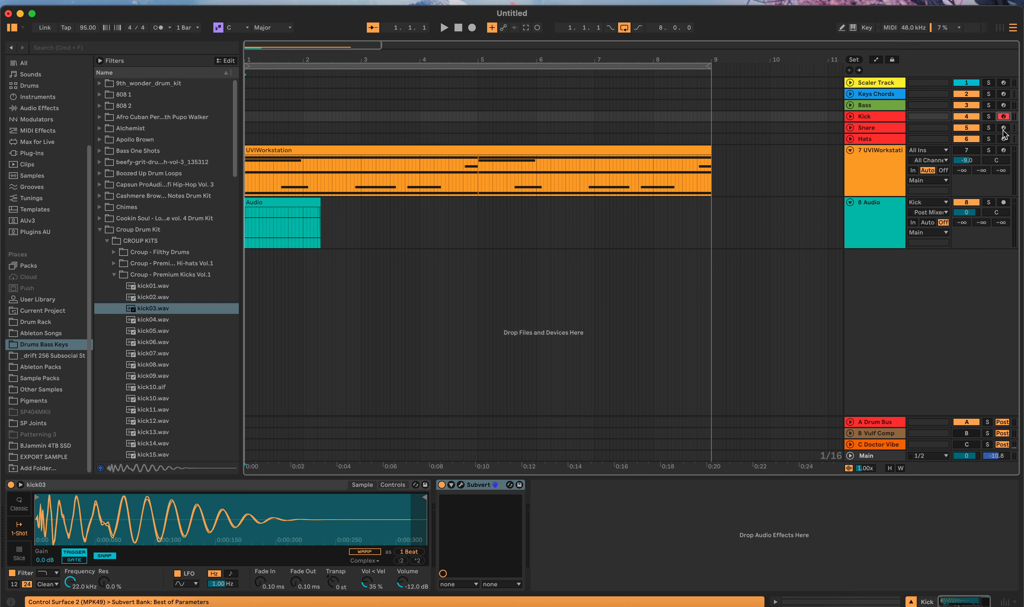
click(1004, 202)
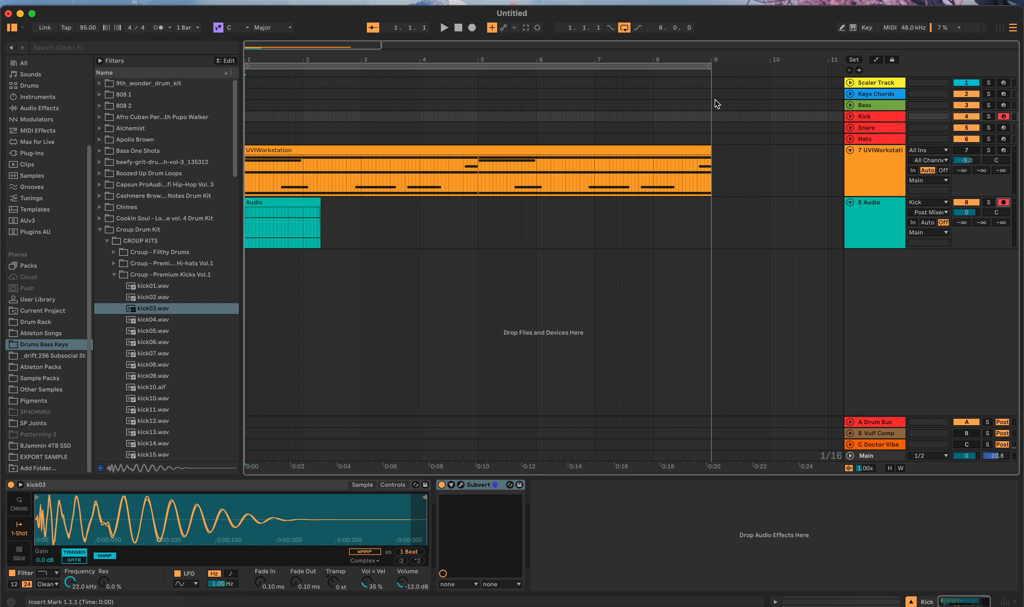
click(1003, 117)
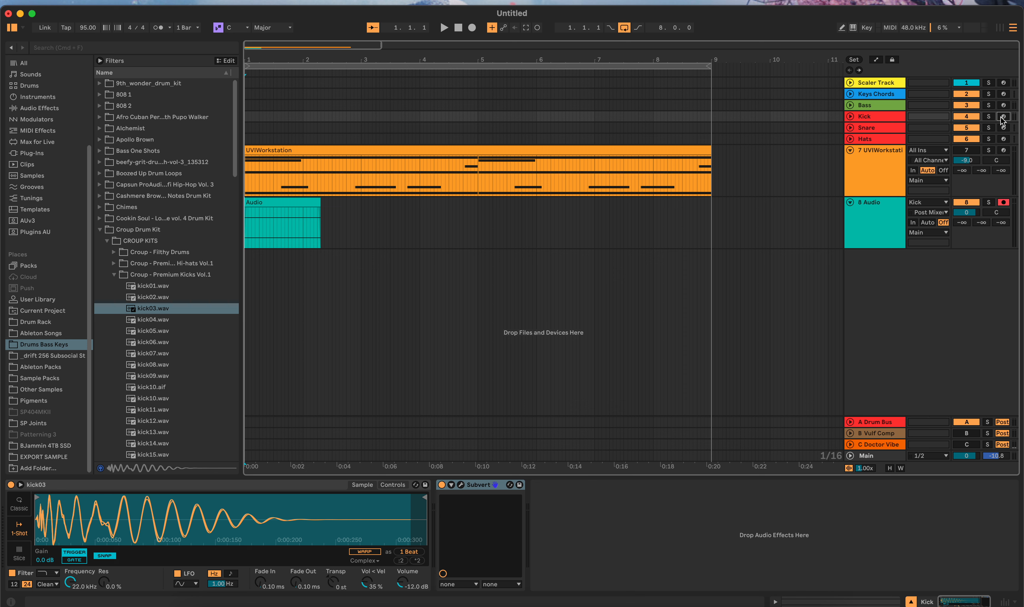
double_click(249, 116)
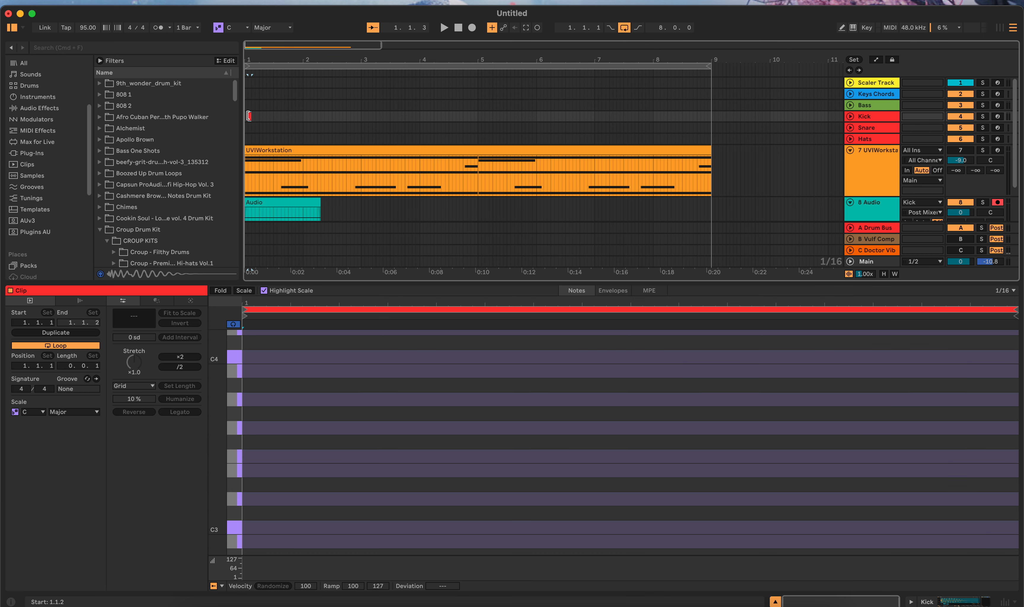
drag(251, 117, 286, 122)
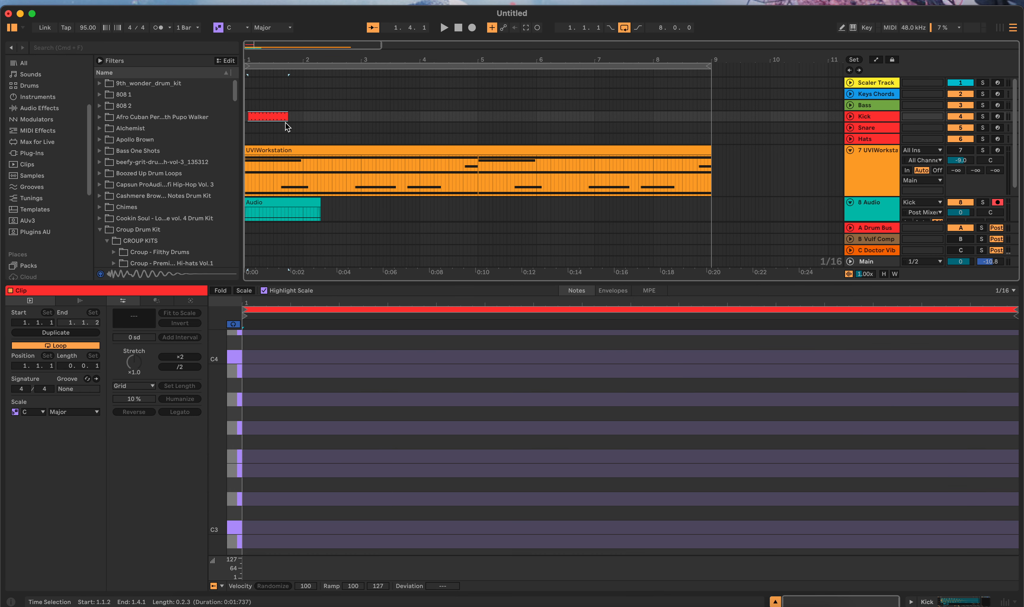
click(277, 120)
key(Delete)
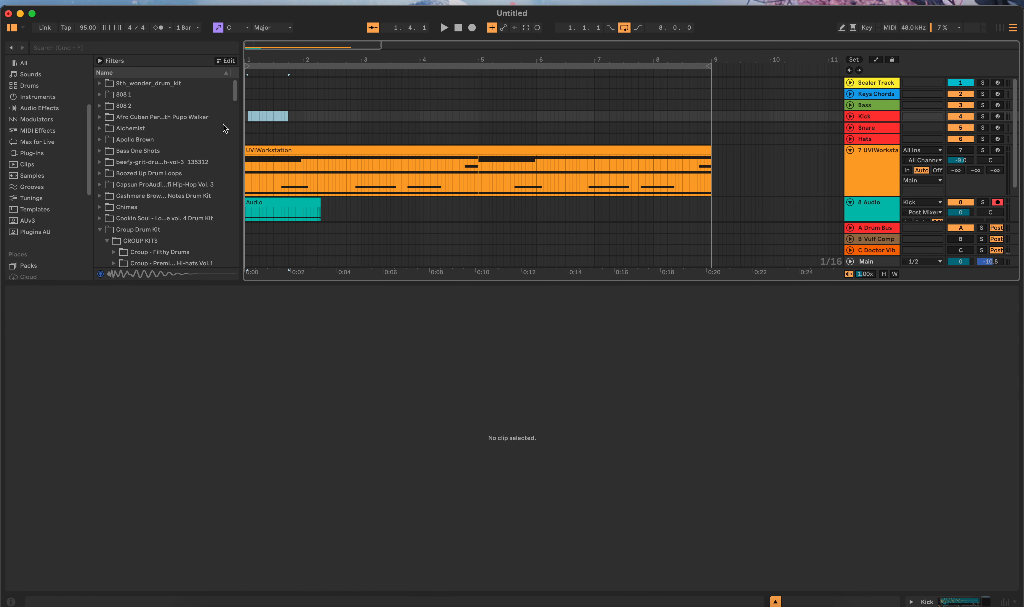
Step: Delete the recorded clip from the 8 Audio track
scroll(251, 122, up, 3)
scroll(279, 129, down, 2)
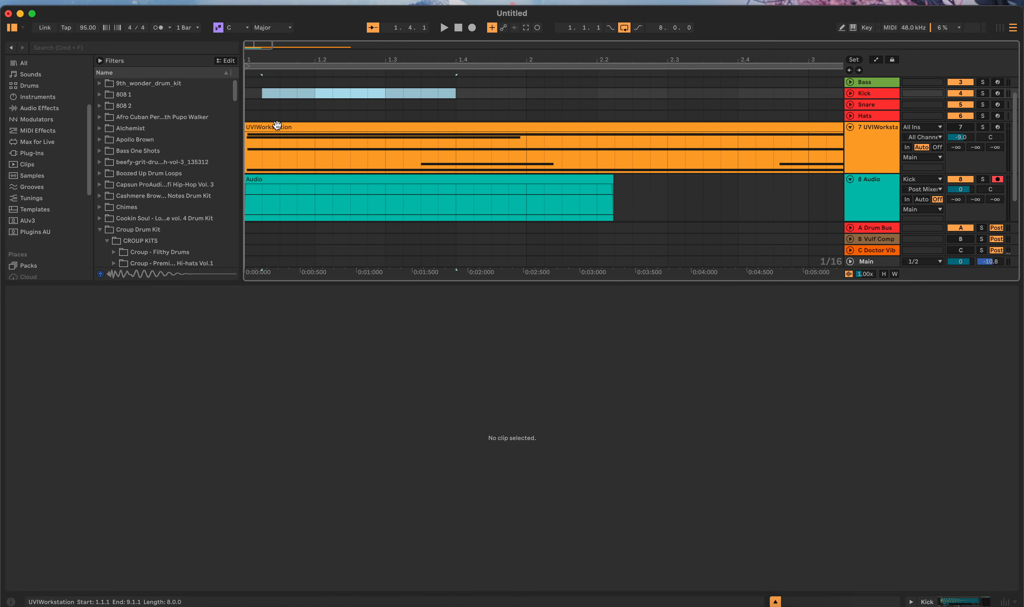
click(333, 188)
key(Delete)
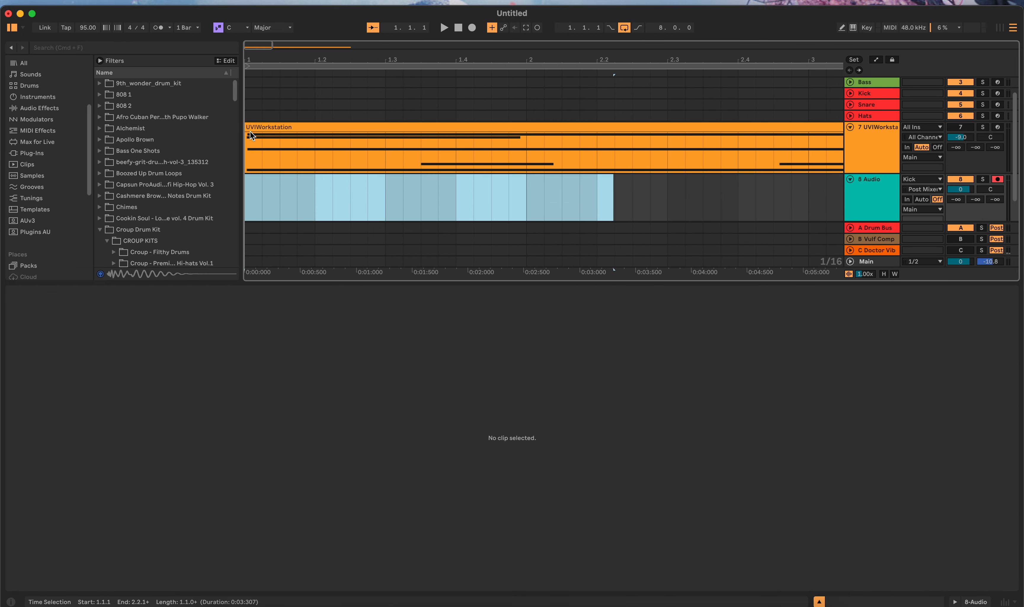
Step: Insert a MIDI clip at 1.1.1 on the Kick track and extend it to 1.2.1
click(248, 94)
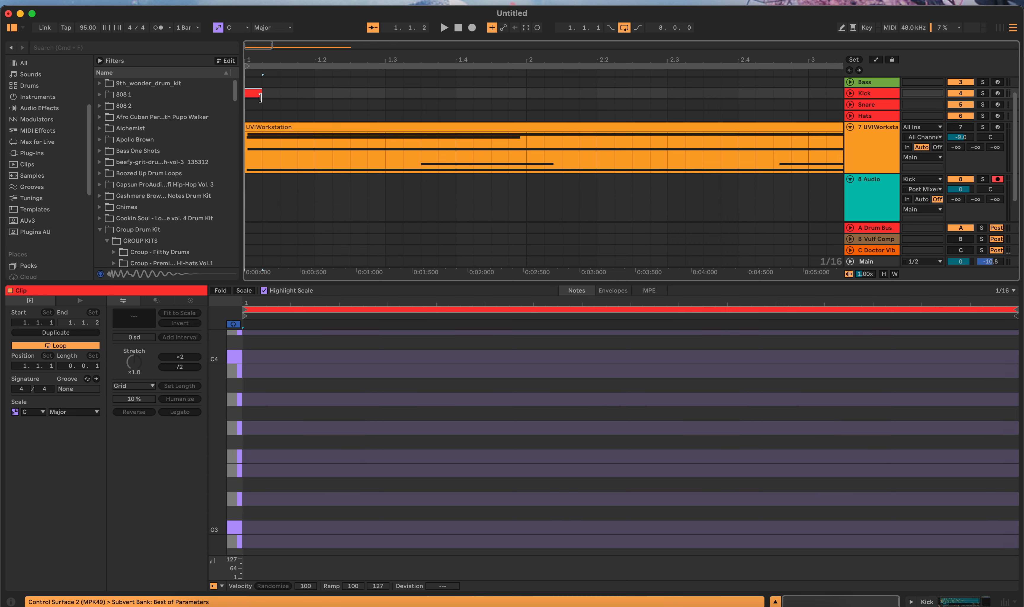
drag(261, 94, 315, 103)
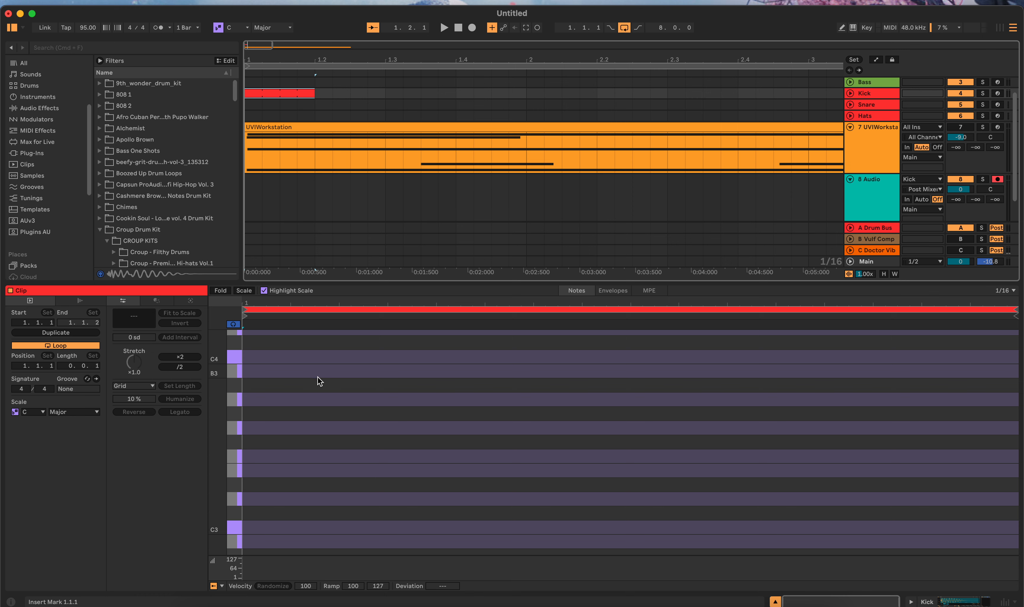
scroll(286, 438, down, 1)
scroll(287, 434, down, 5)
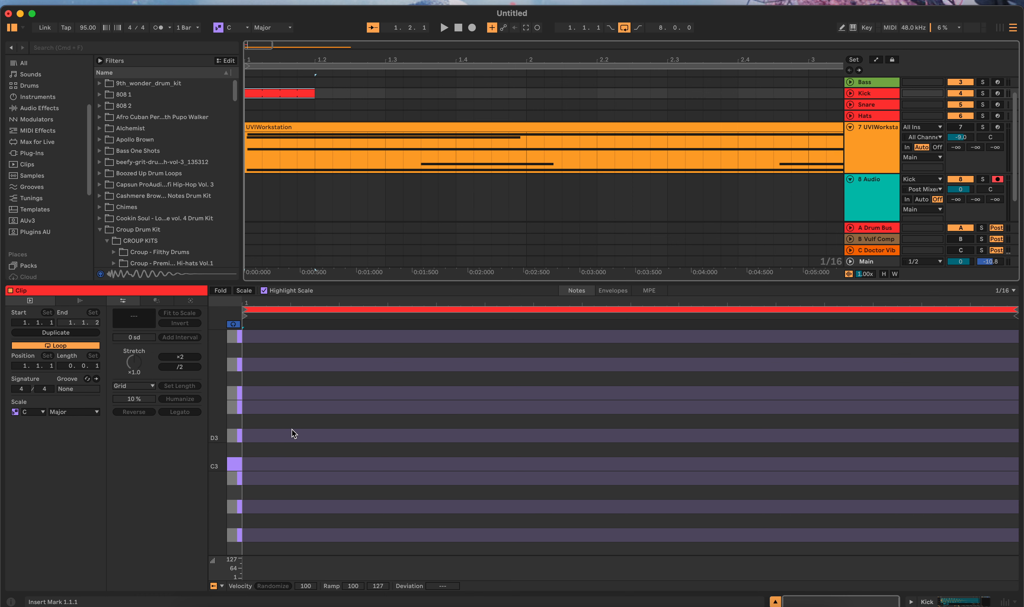
scroll(520, 133, up, 1)
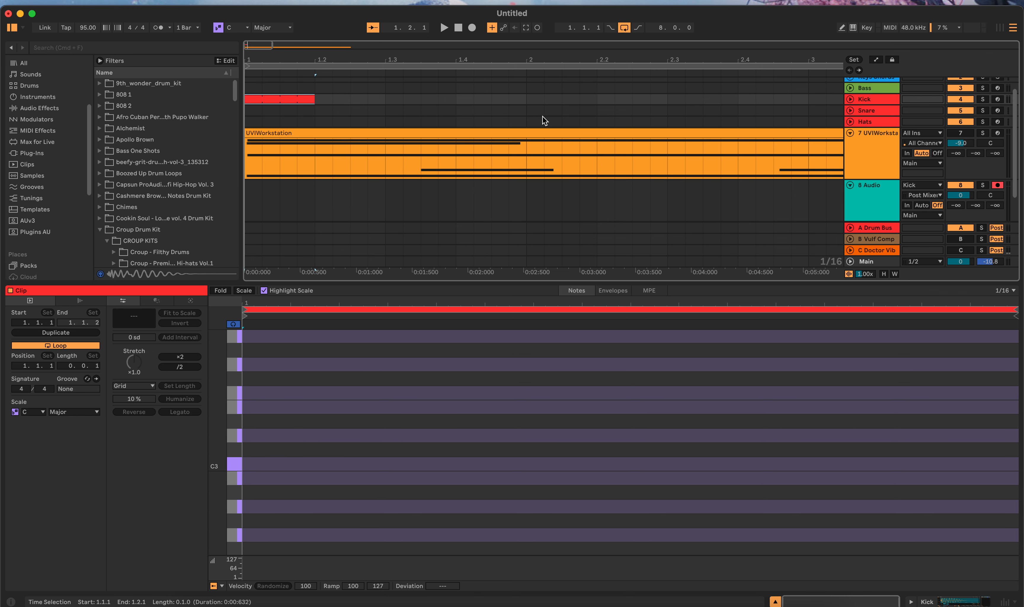
Step: Record-arm the Kick track to find the kick's key and add a C3 note at the start of its clip
click(996, 99)
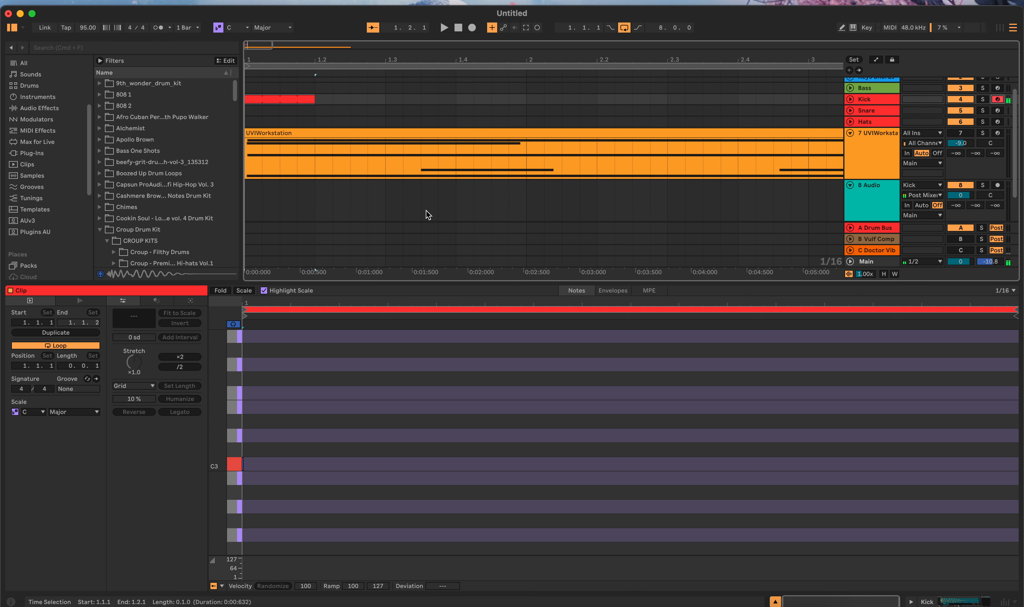
click(267, 440)
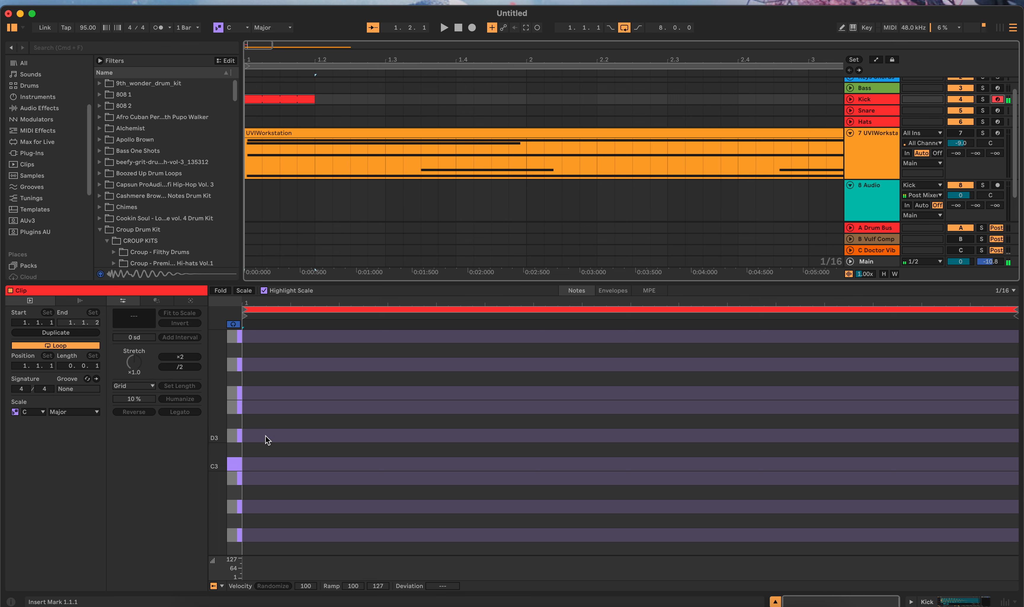
double_click(243, 462)
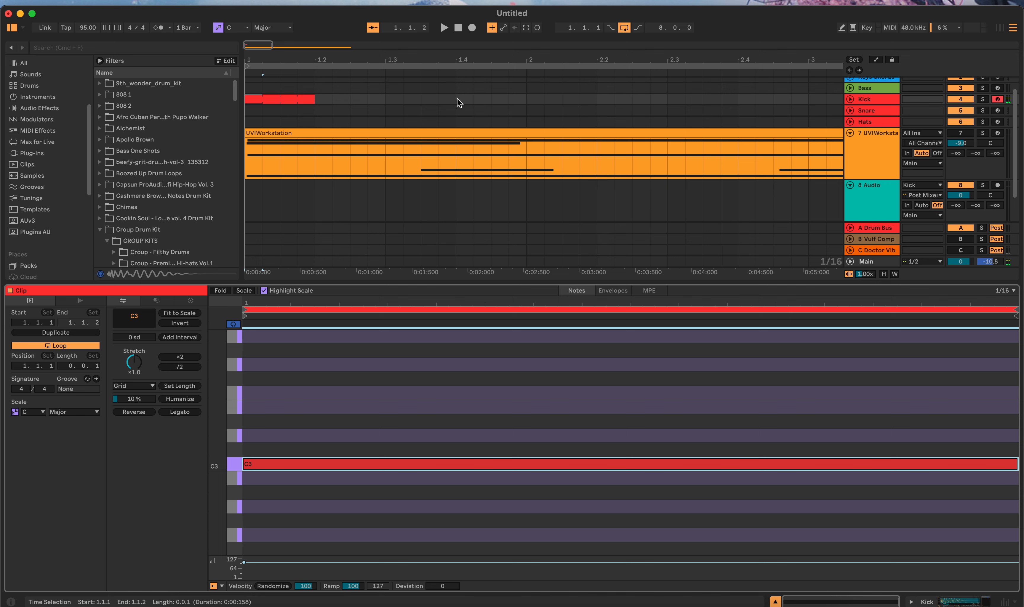
Step: Delete the one-beat Kick clip and insert a new sixteenth-note-long MIDI clip at 1.1.1 on the Kick track
click(307, 100)
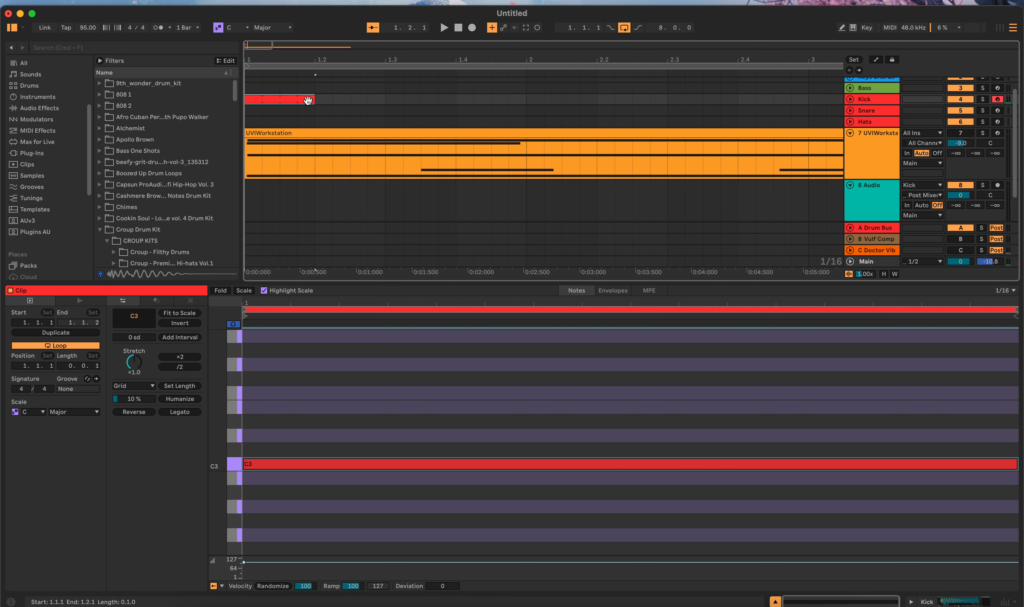
key(Delete)
click(252, 102)
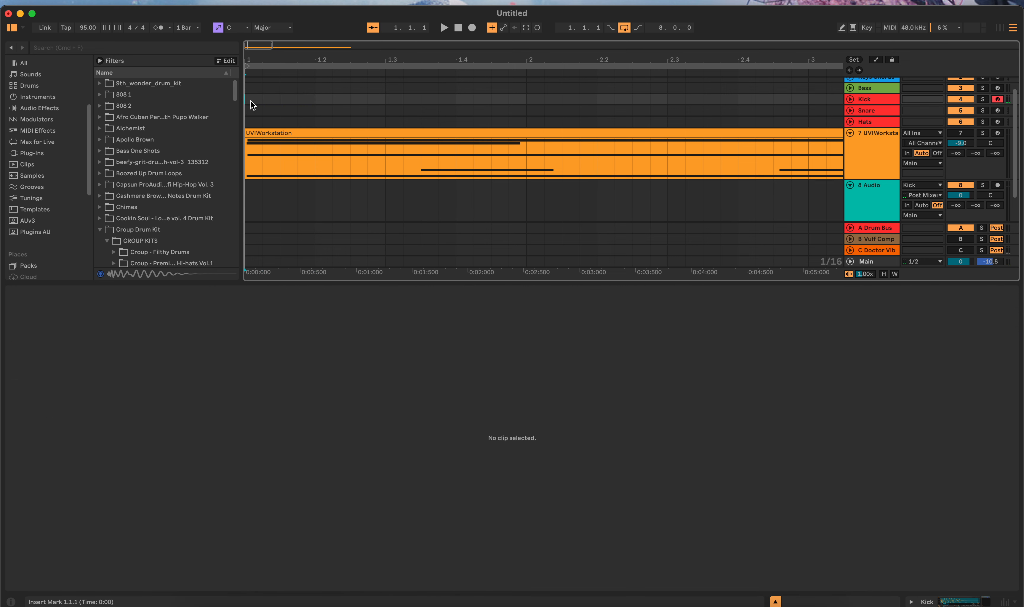
key(super+shift+m)
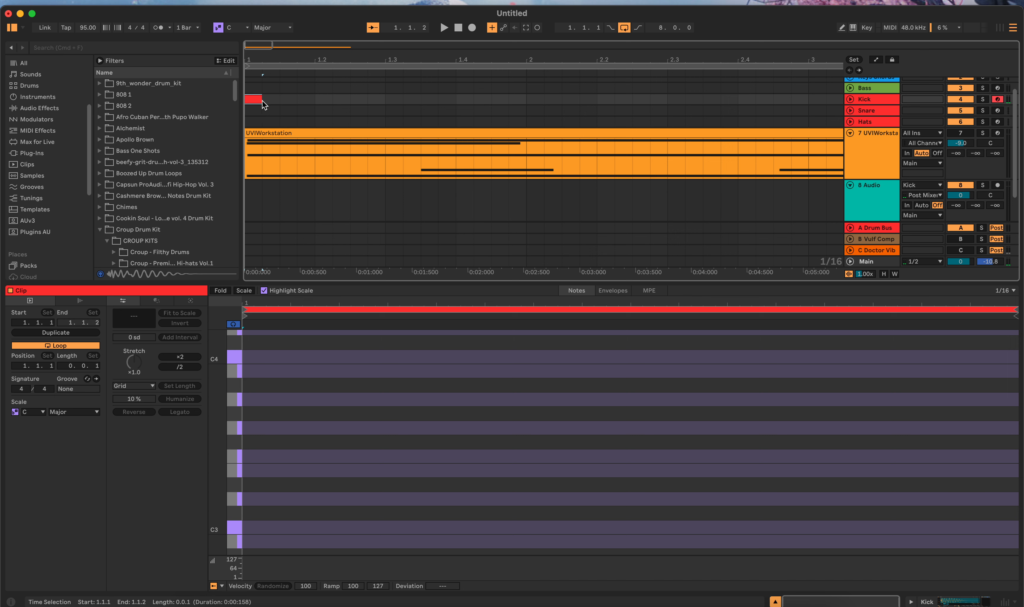
mouse_move(257, 101)
mouse_down()
mouse_move(319, 104)
mouse_move(262, 100)
mouse_up()
double_click(254, 99)
double_click(251, 99)
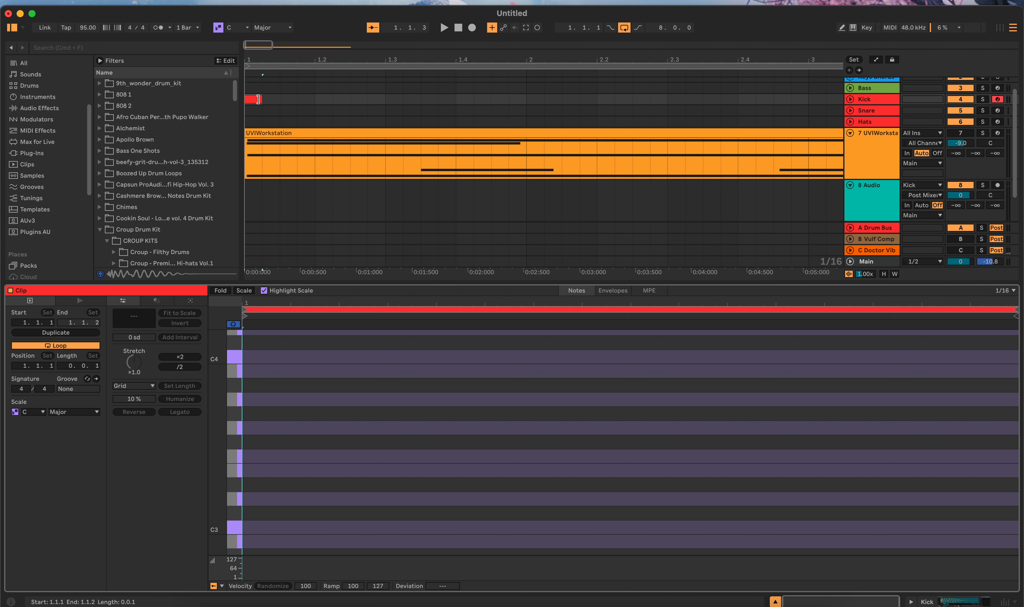
double_click(254, 100)
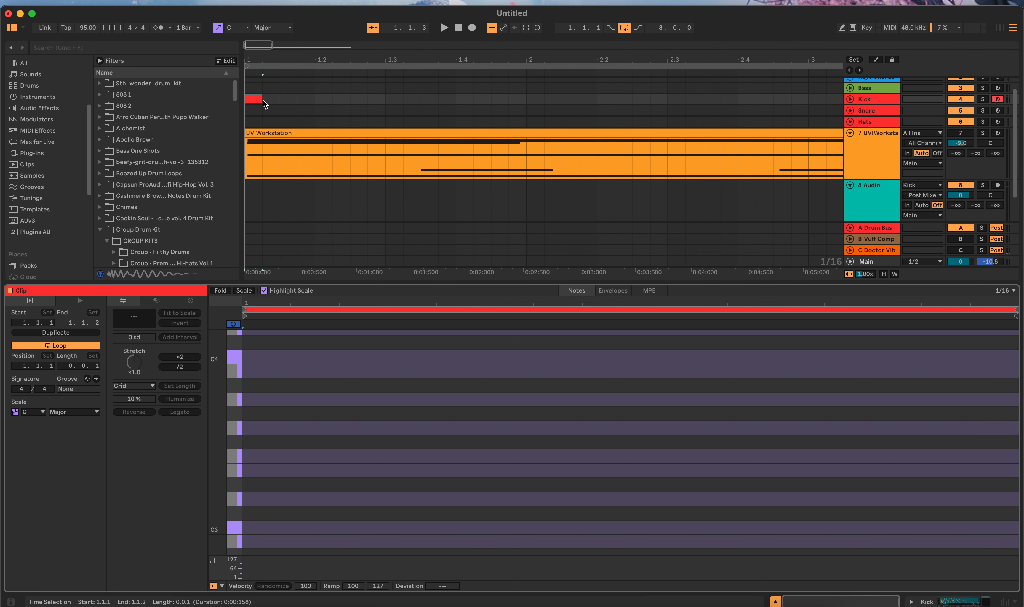
Step: Replace the sixteenth-note Kick clip with a new one-beat MIDI clip spanning 1.1.1 to 1.2.1
click(311, 99)
drag(311, 99, 242, 101)
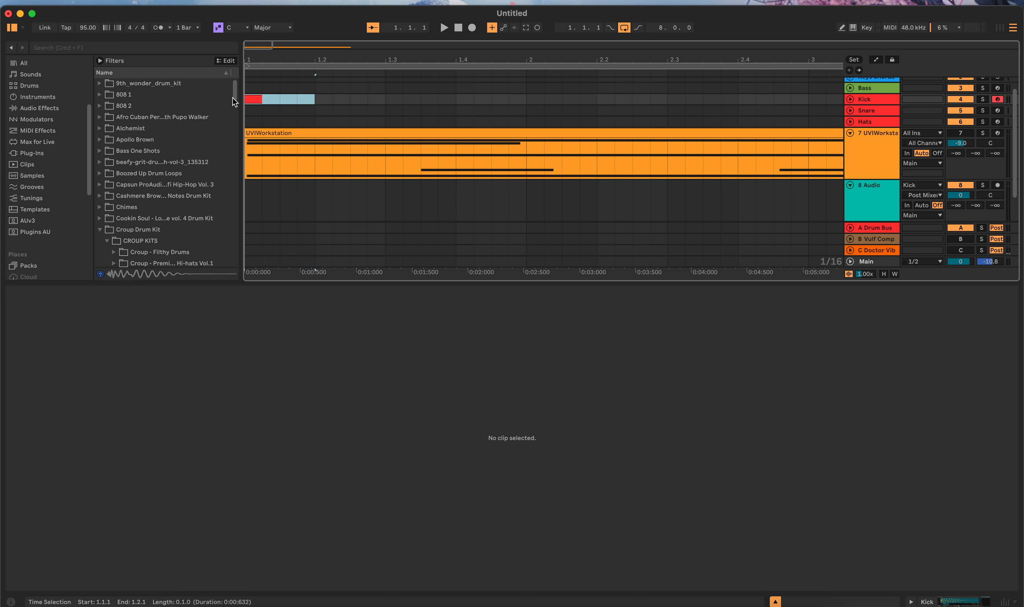
key(Delete)
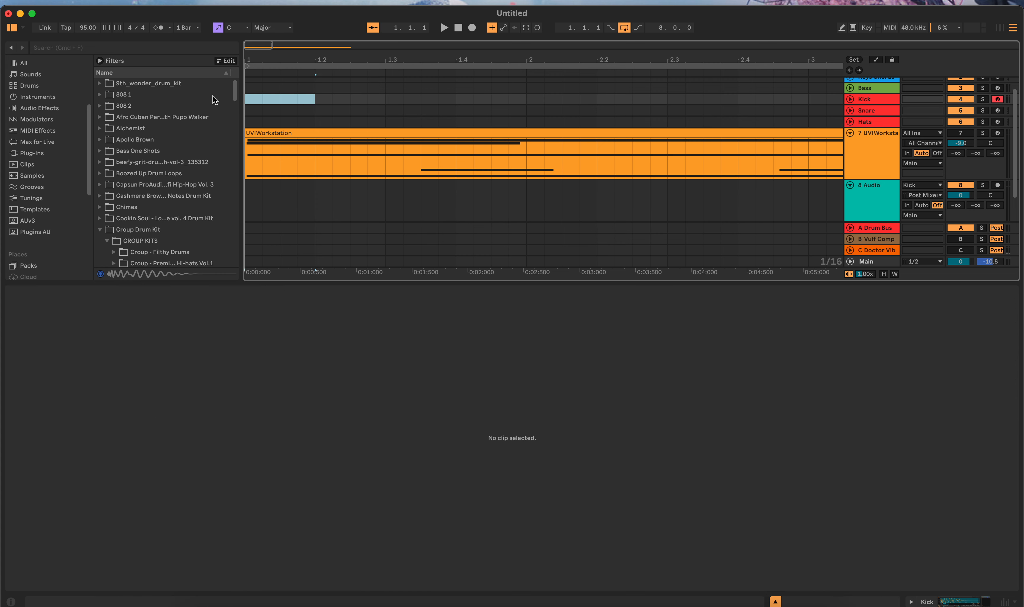
key(super+shift+m)
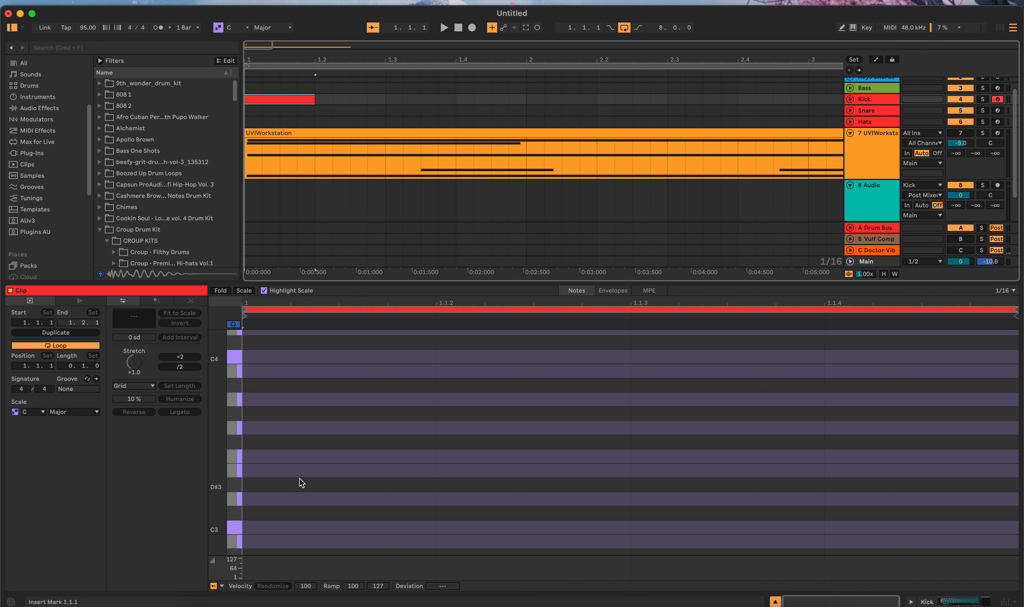
Step: Add a C3 note at the start of the Kick clip and fit it to the clip's full one-beat time range
double_click(247, 526)
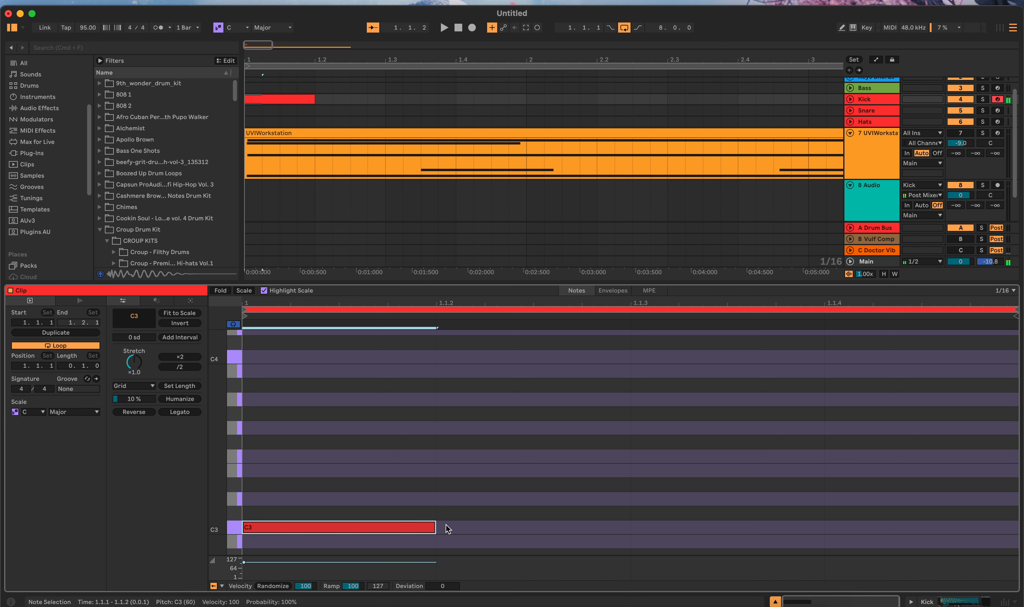
drag(427, 508, 1016, 545)
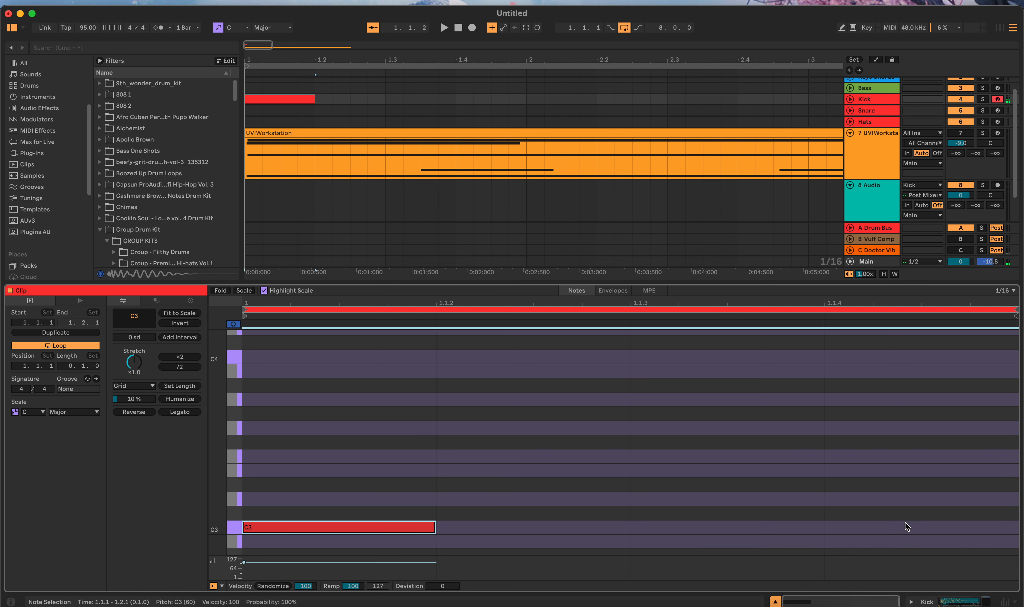
right_click(902, 520)
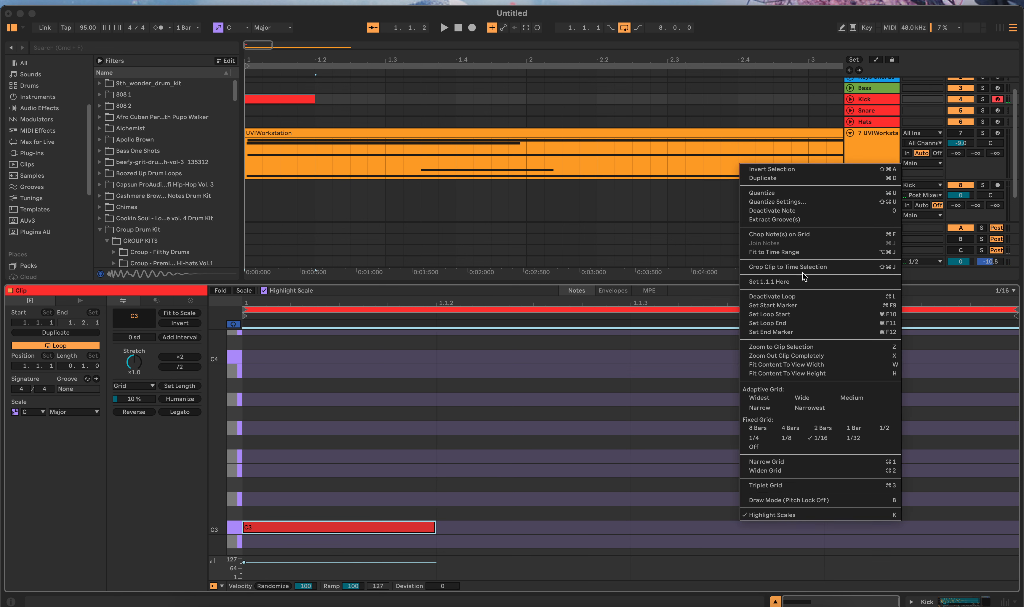
click(790, 250)
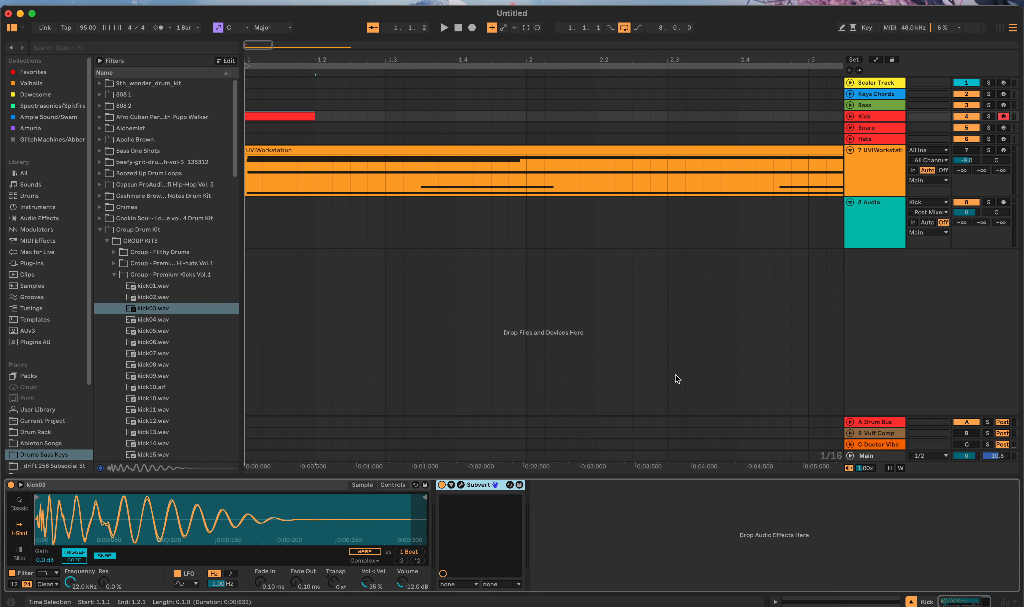
Step: Turn off Snap for the kick03 sample and record the Subvert-processed kick onto the armed 8 Audio track
click(111, 556)
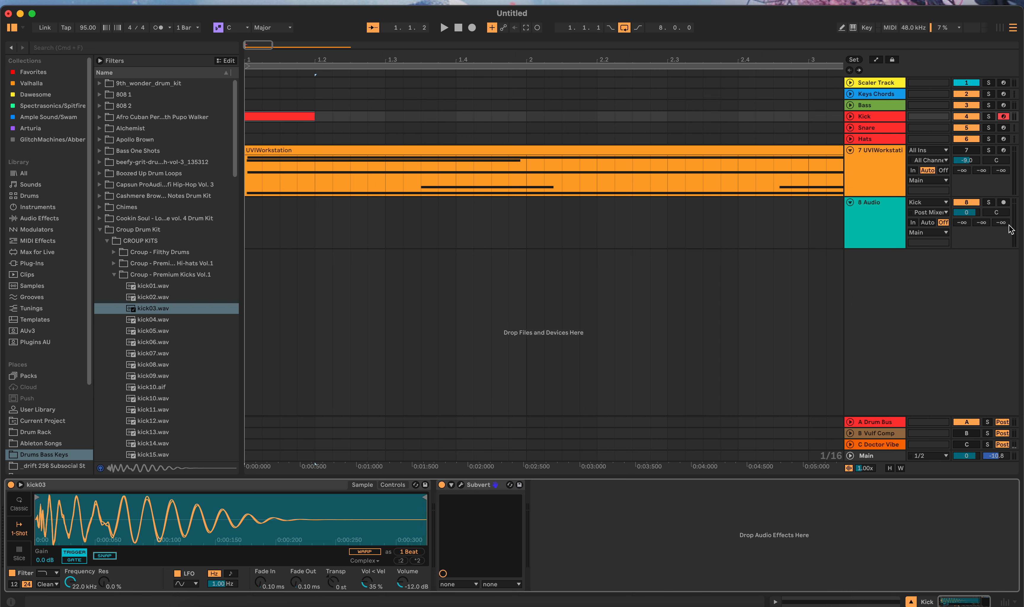
click(1002, 203)
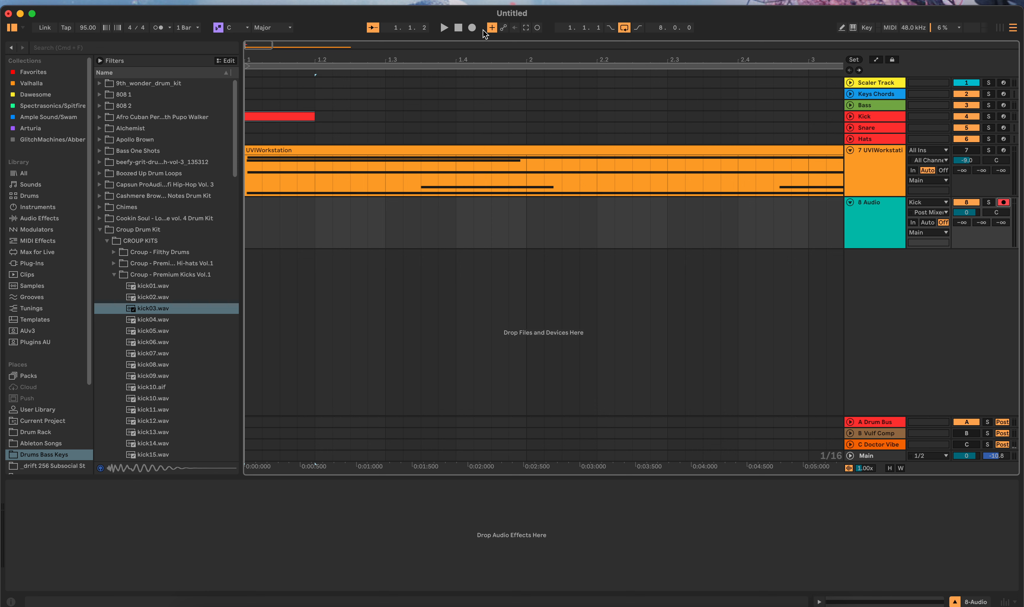
click(457, 28)
click(472, 28)
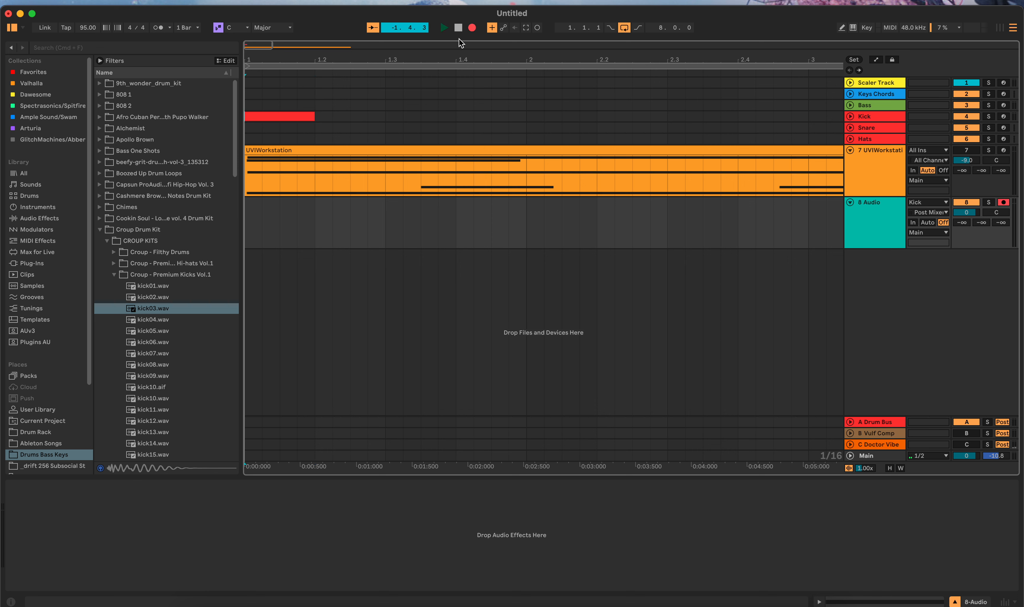
click(459, 27)
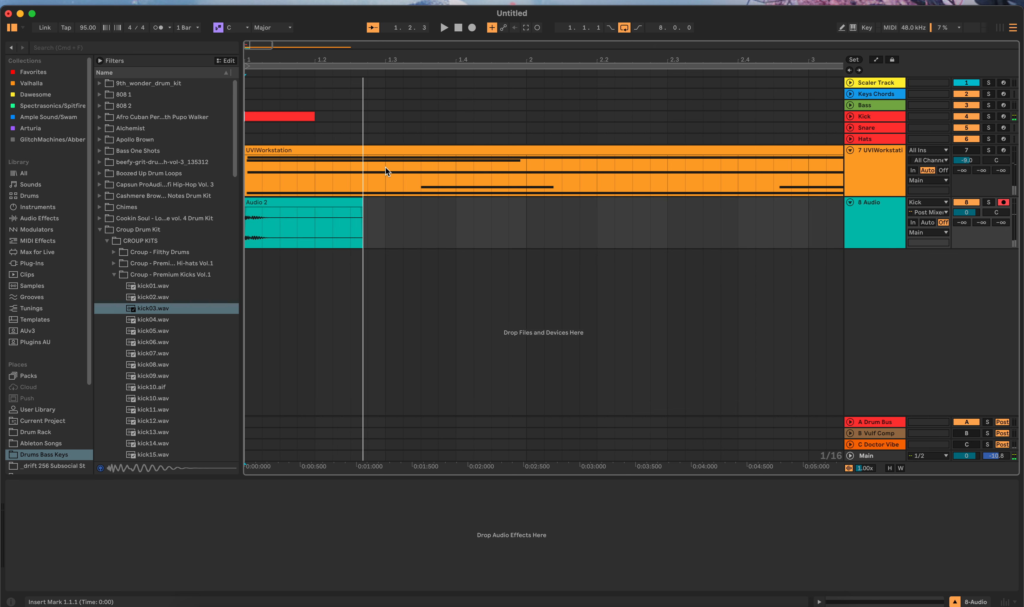
Step: Trim the recorded Audio 2 clip to end at 1.2.1 and delete the MIDI clip from the Kick track
drag(363, 204, 314, 204)
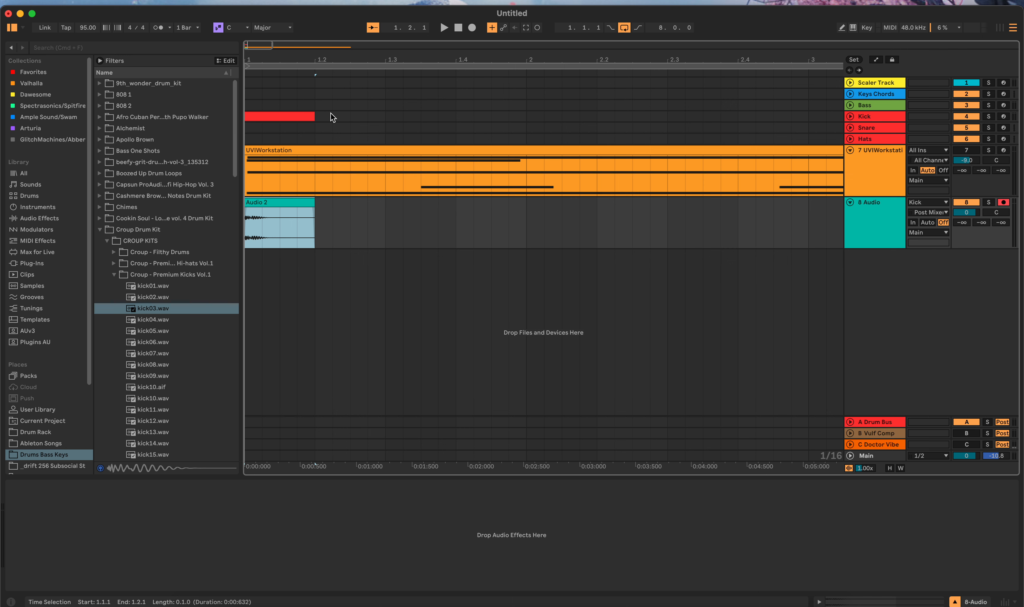
click(296, 117)
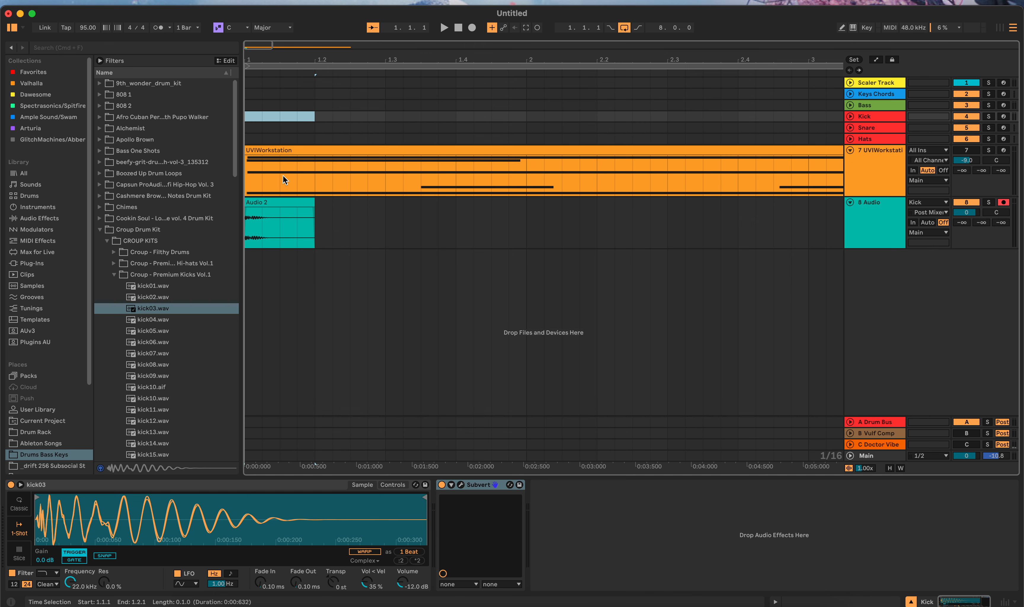
Step: Raise the gain of the recorded Audio 2 clip to 11.3 dB
click(282, 211)
double_click(286, 211)
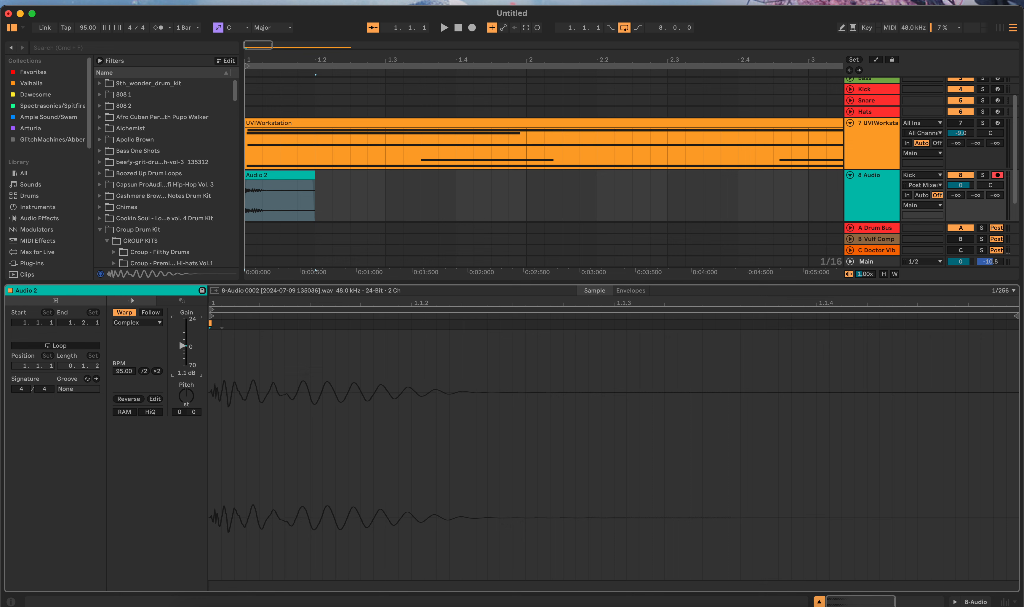
drag(182, 342, 181, 335)
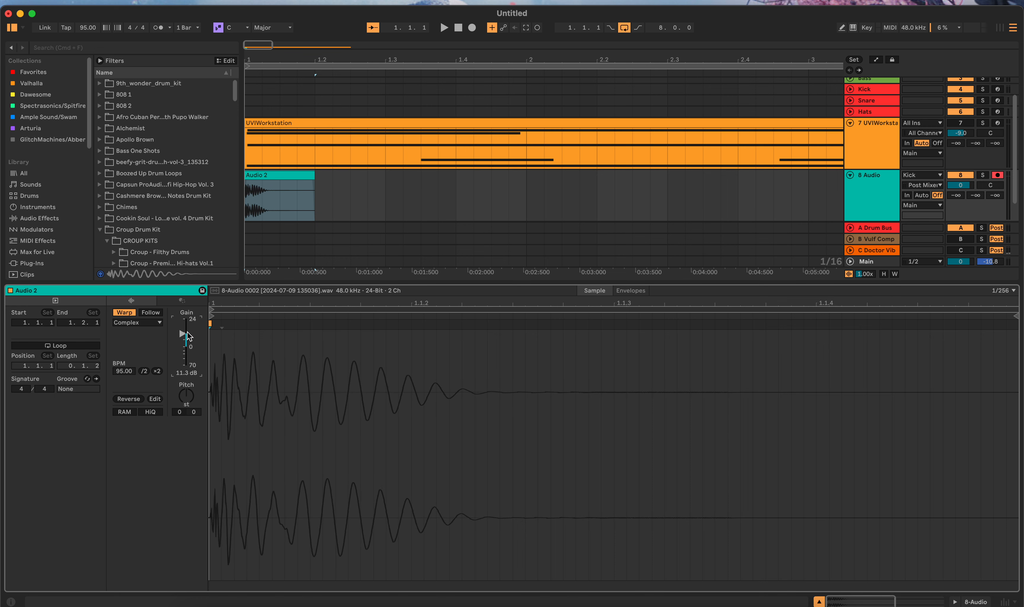
Step: Move the Subvert effect from the Kick track to the 7 UVIWorkstation track, after Hysteresis
click(751, 88)
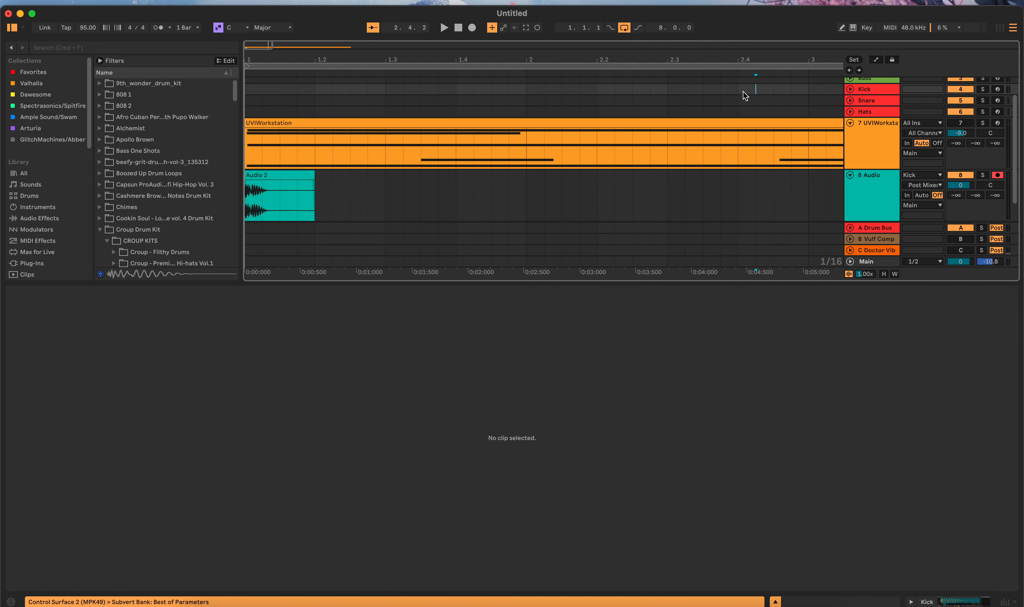
key(shift+Tab)
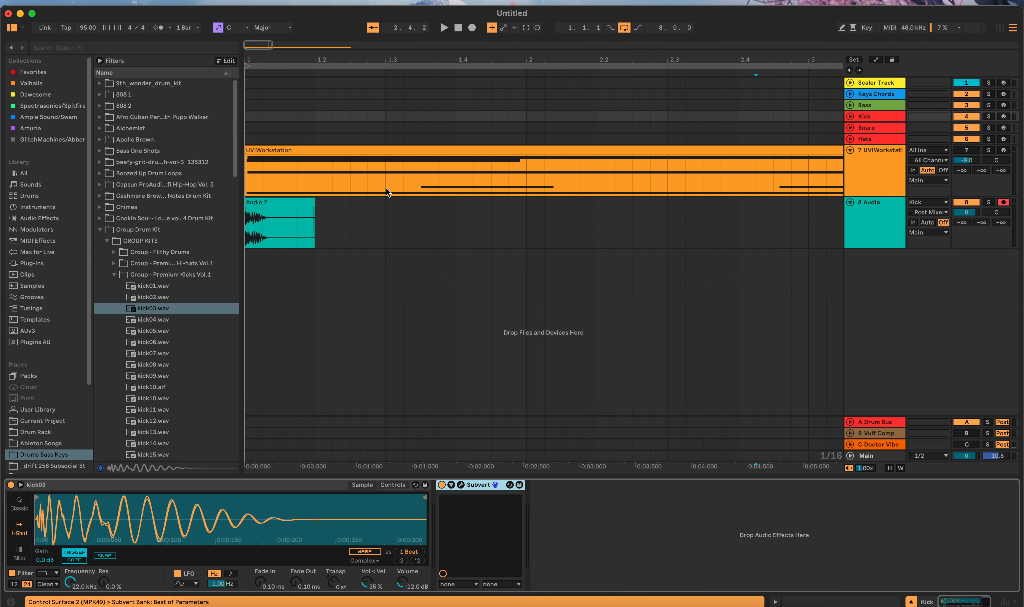
drag(473, 491, 526, 186)
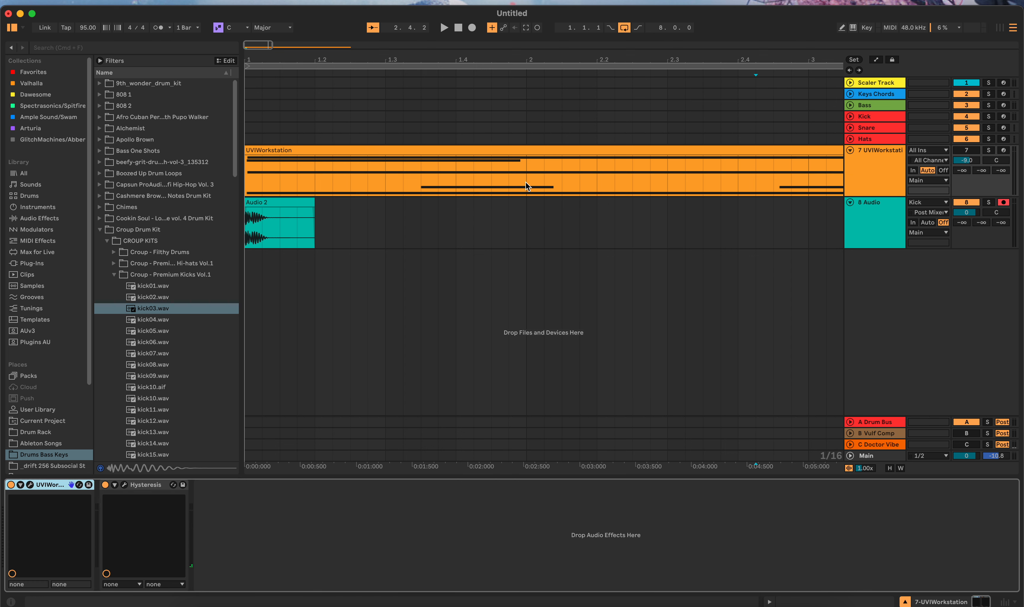
Step: Replace kick03 in the Kick track's Simpler with the recorded Audio 2 clip
click(285, 203)
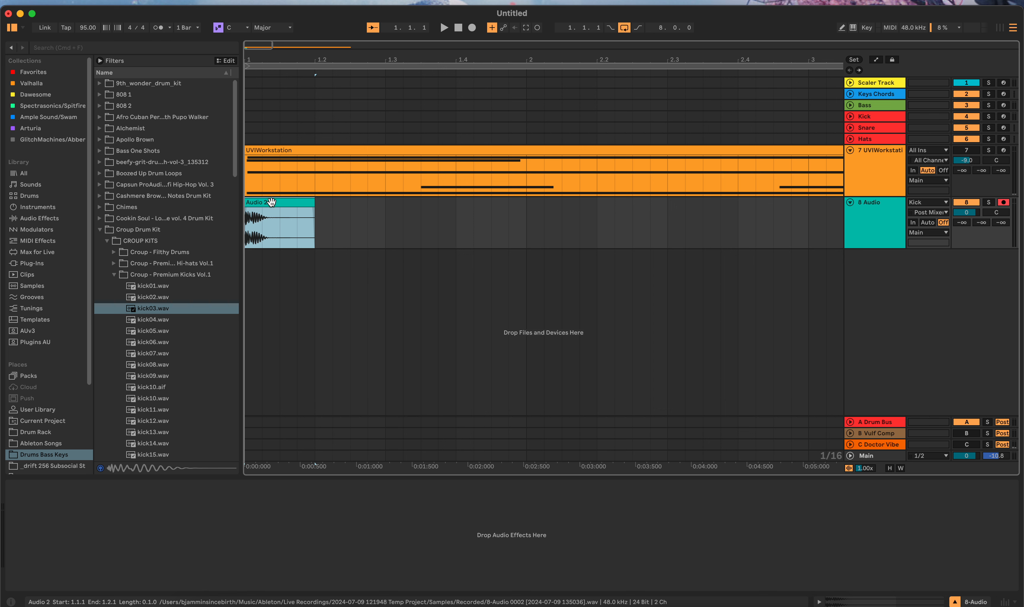
click(300, 115)
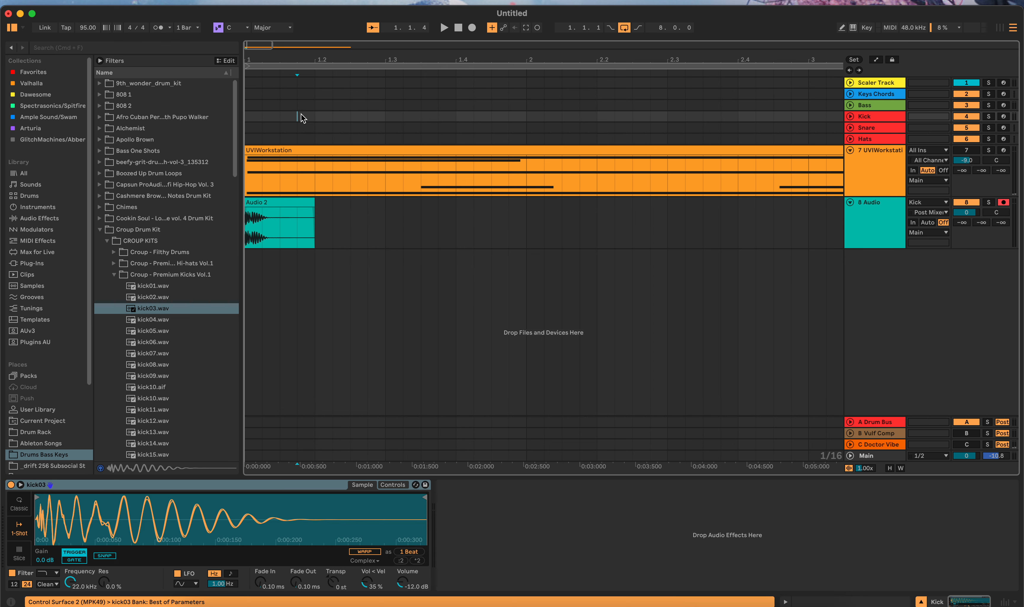
click(278, 206)
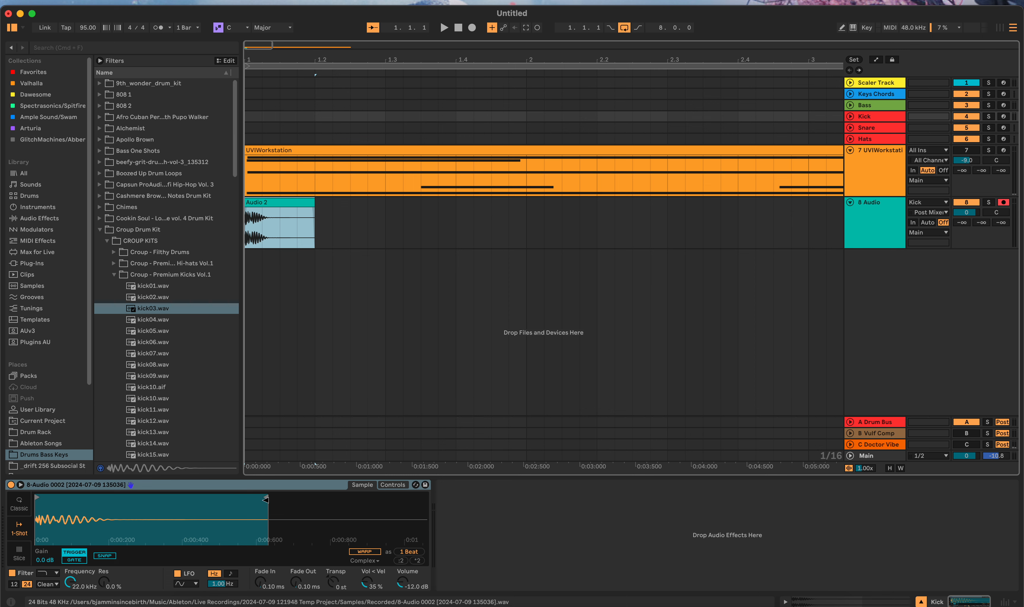
Step: Crop the resampled kick in Simpler and set its gain to 9.9 dB
right_click(273, 525)
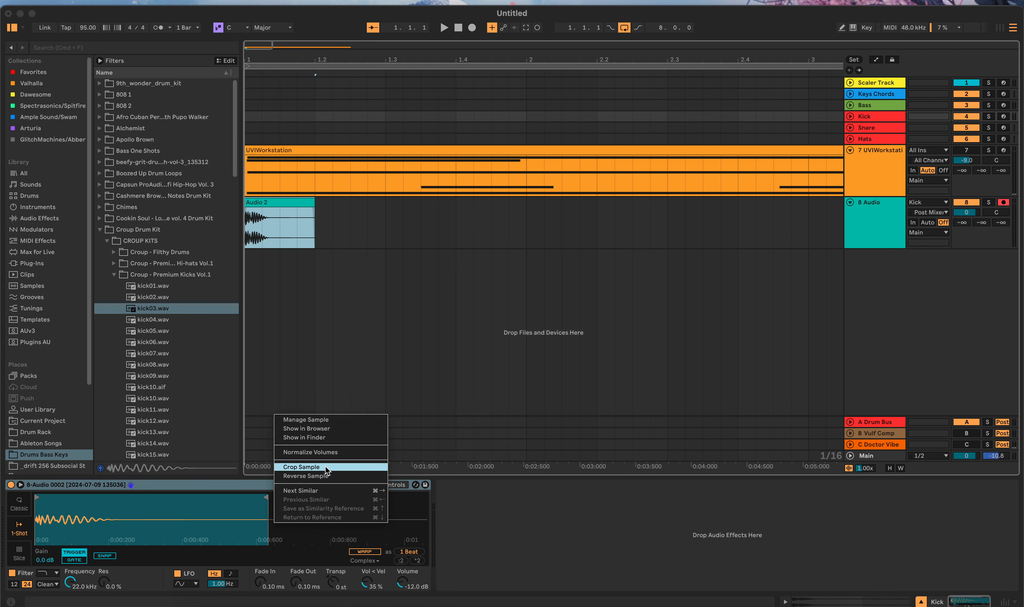
click(333, 470)
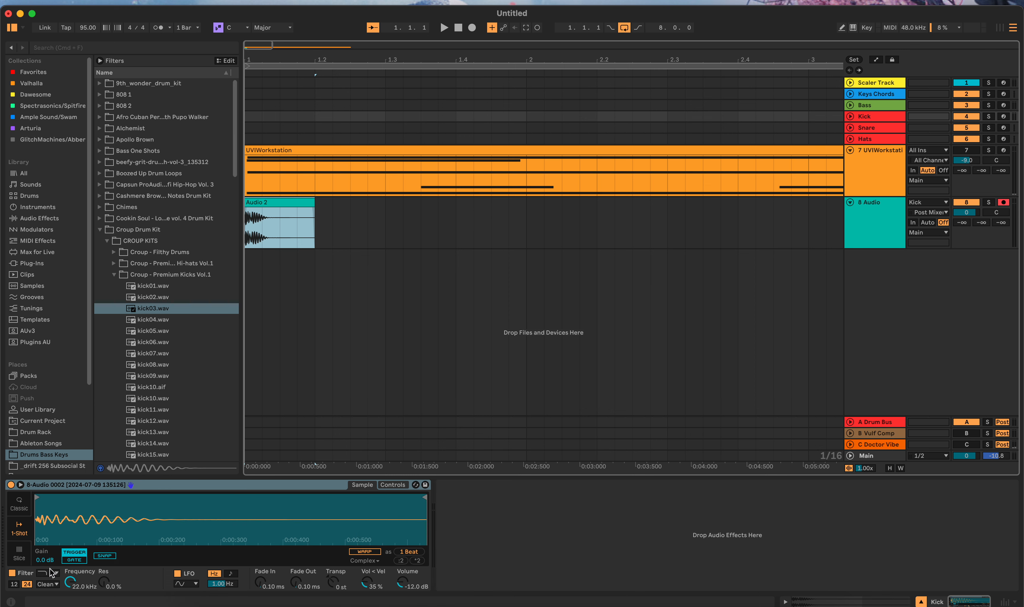
drag(44, 560, 45, 525)
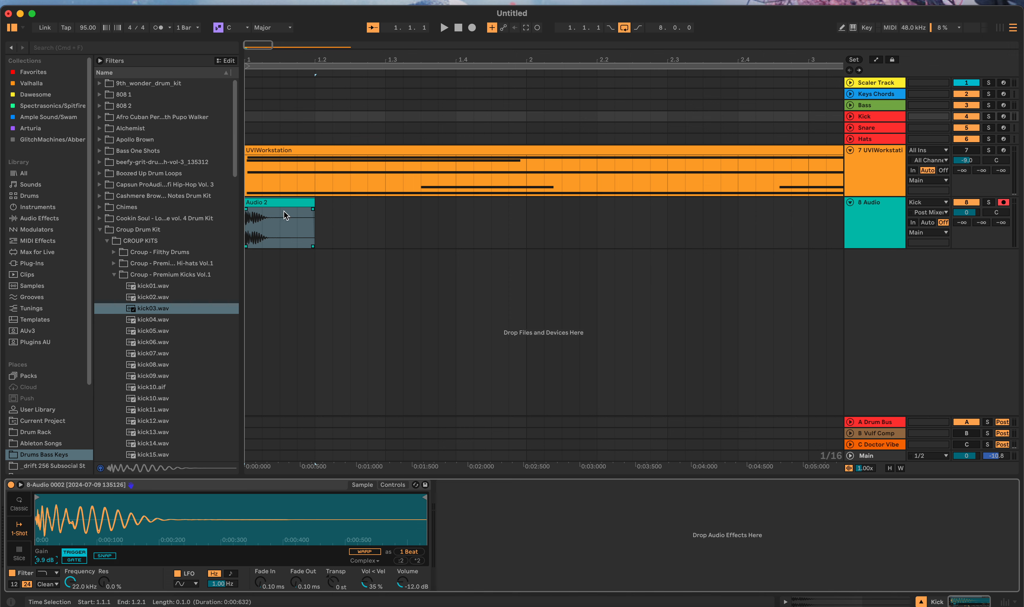
Step: Record-arm the Kick track and switch from 8 Audio to 7 UVIWorkstation to play the resampled kick over the loop
click(1003, 117)
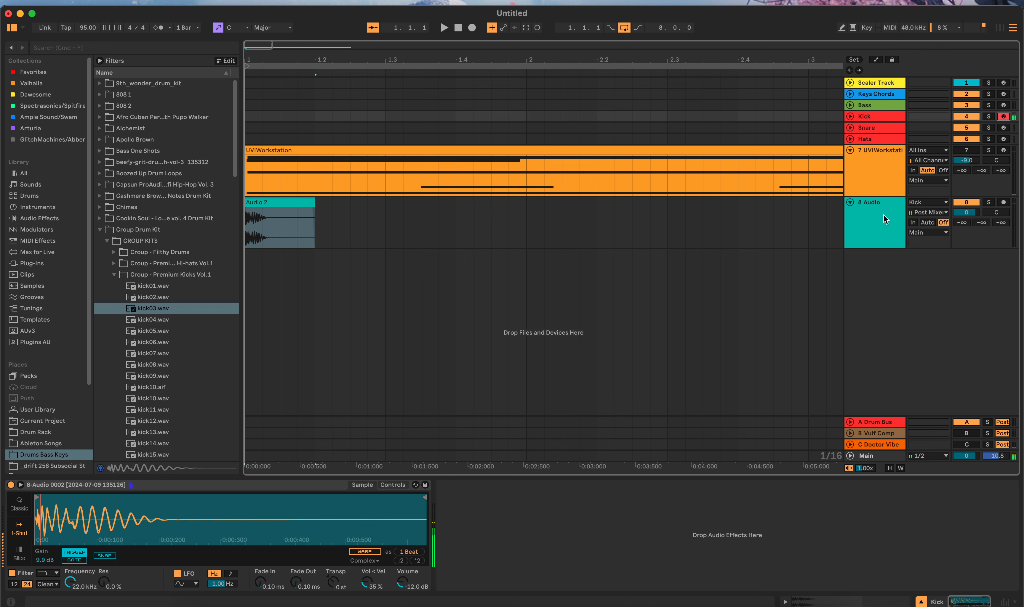
click(966, 149)
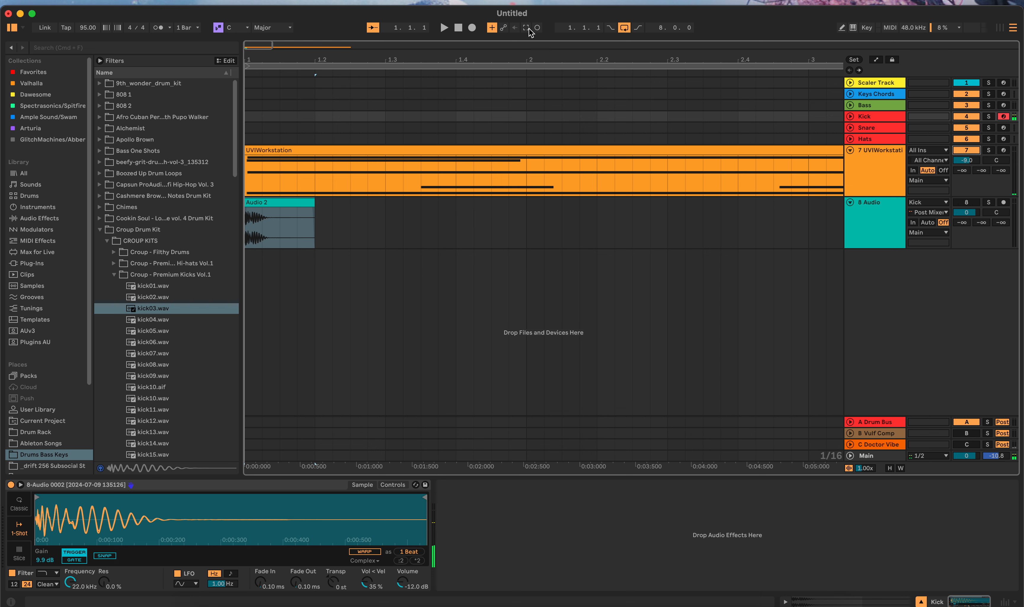
click(444, 28)
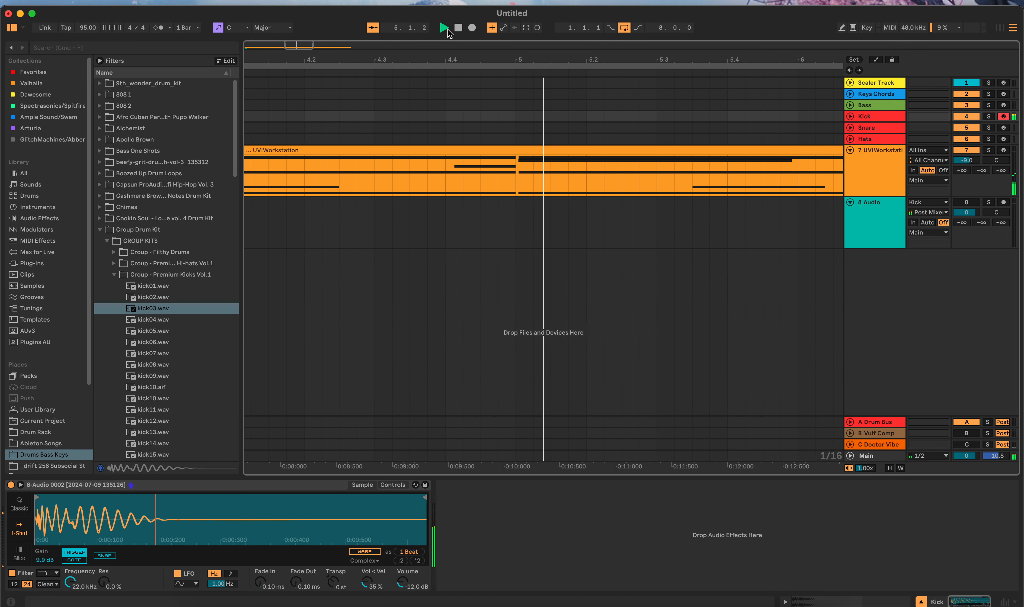
click(457, 28)
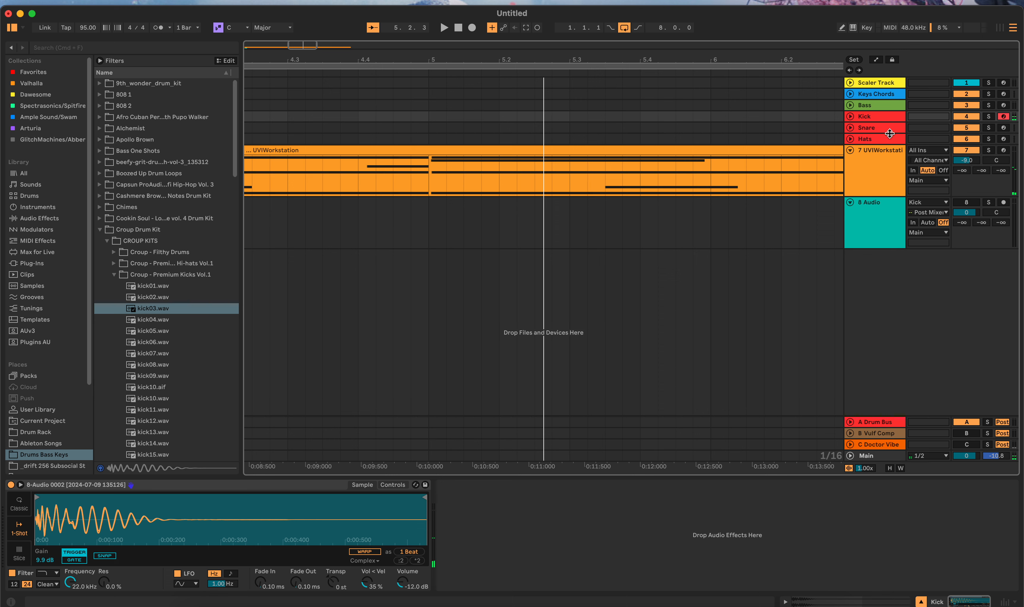
Step: Select the Snare track, open the Croup - Premium Snares Vol.1 folder and audition snare03.wav and snare06.wav
click(824, 128)
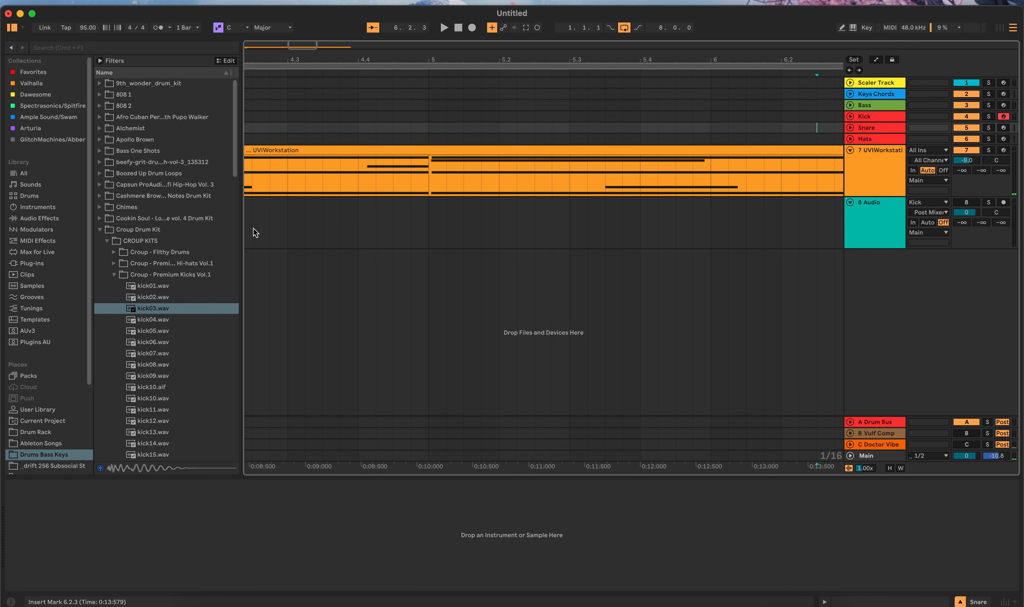
click(114, 276)
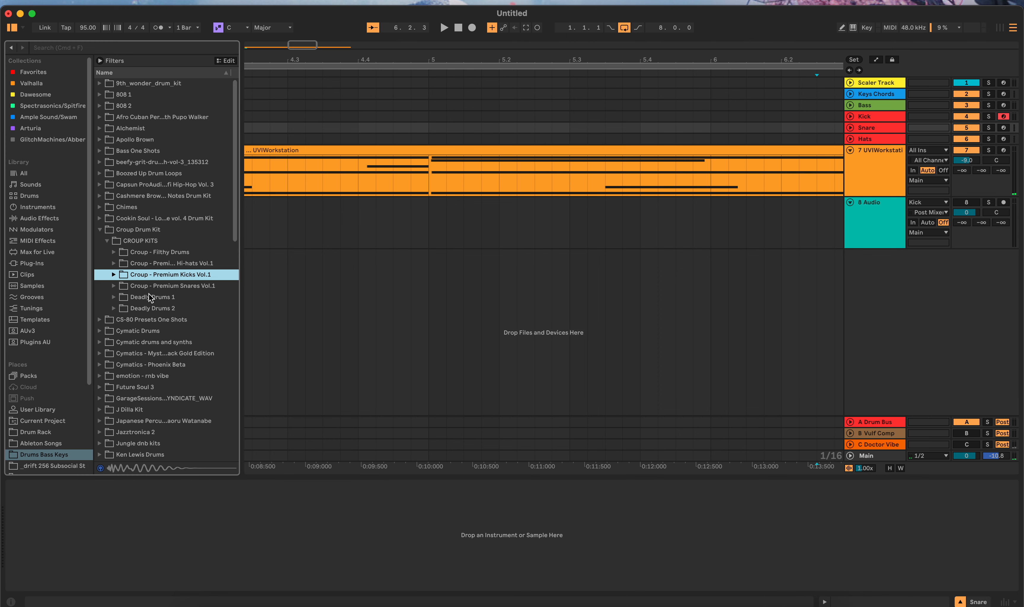
click(113, 286)
click(143, 332)
click(158, 364)
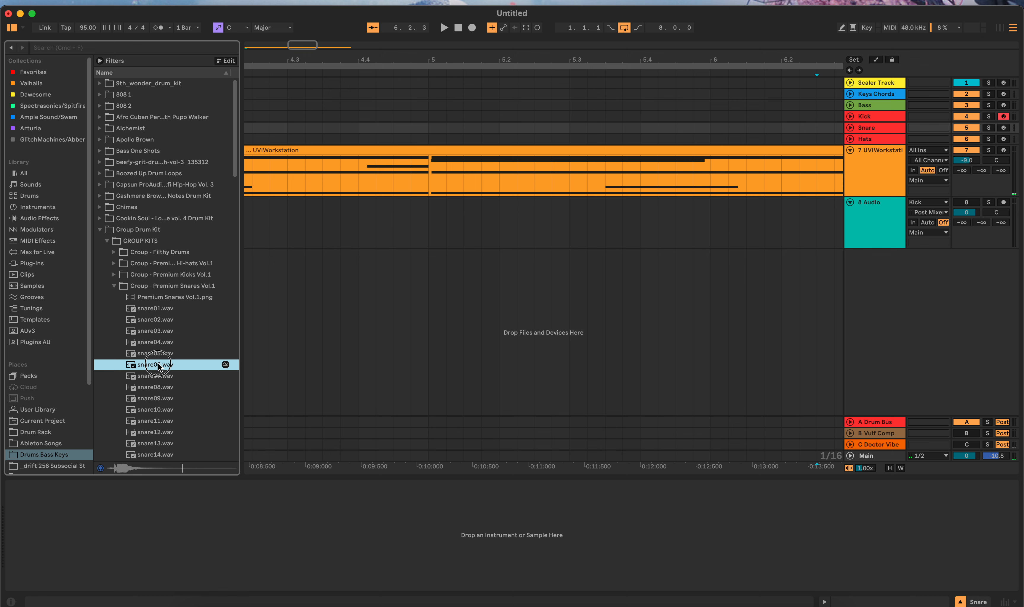
click(151, 333)
Step: Place snare03.wav on the 8 Audio track at 4.4.1 and load that clip into a Simpler on the Snare track
drag(153, 335, 359, 245)
scroll(357, 232, right, 5)
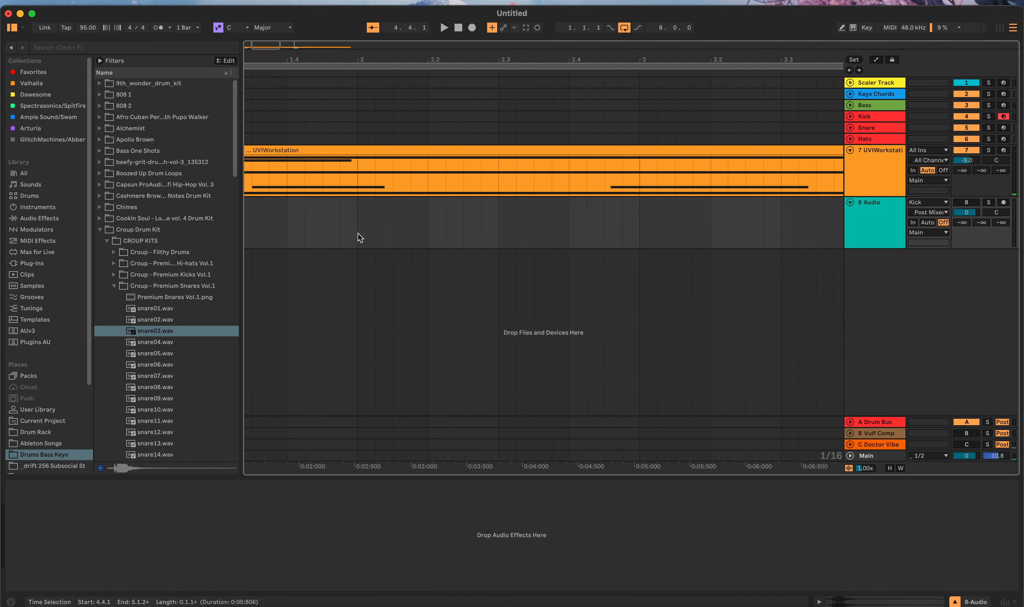
scroll(357, 233, left, 10)
scroll(517, 258, right, 3)
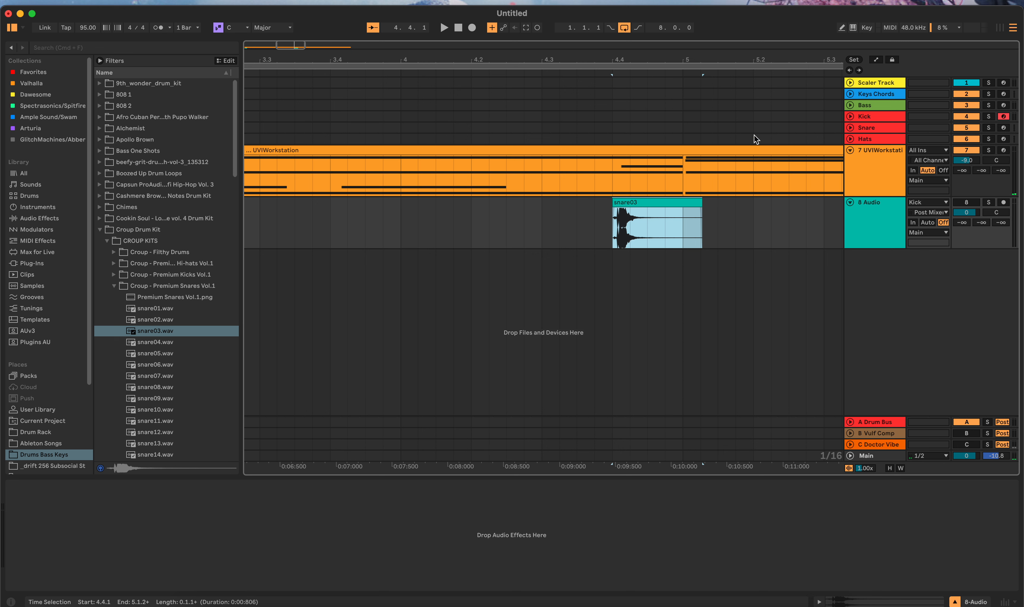
click(827, 127)
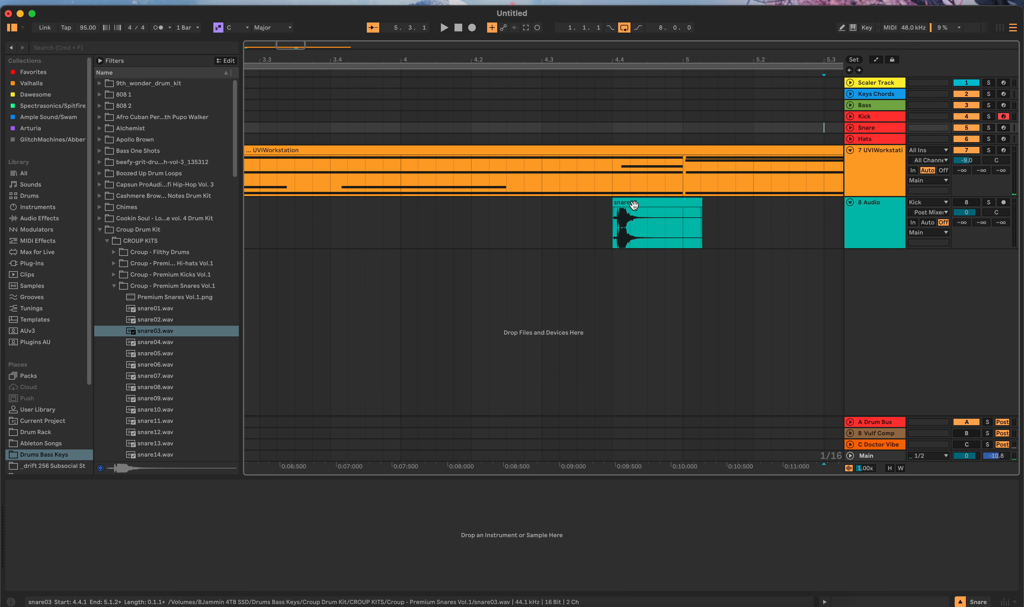
drag(634, 204, 333, 505)
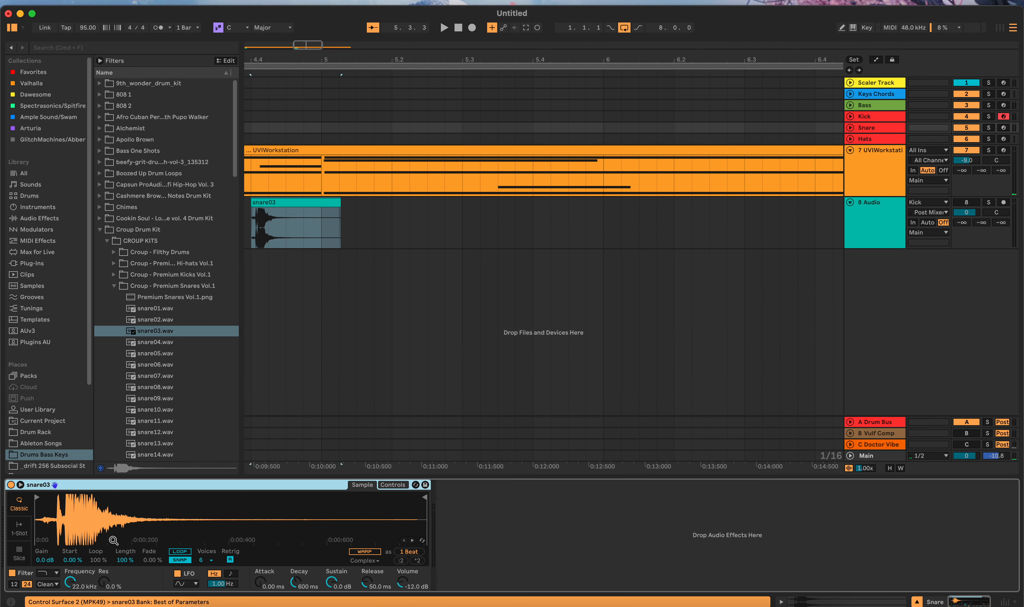
Step: Switch the snare03 Simpler to 1-Shot mode and delete the snare03 clip from the 8 Audio track
click(17, 526)
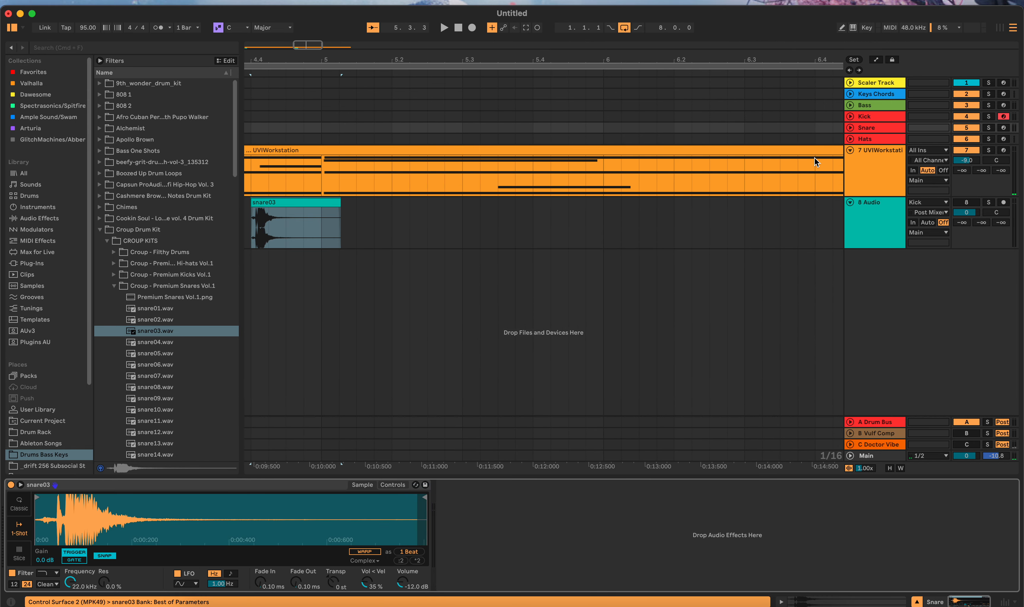
click(284, 203)
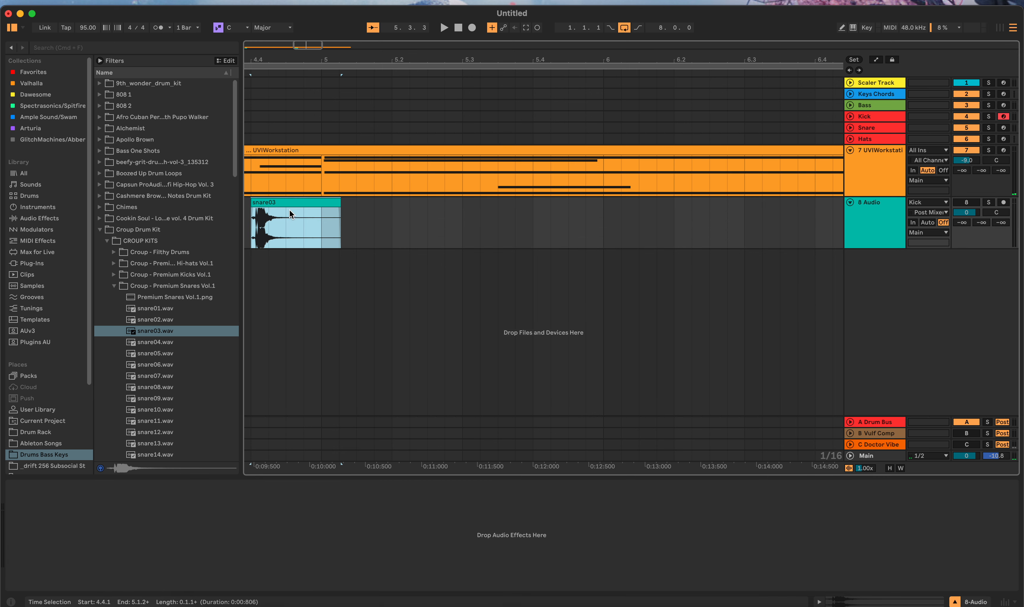
key(Delete)
click(665, 247)
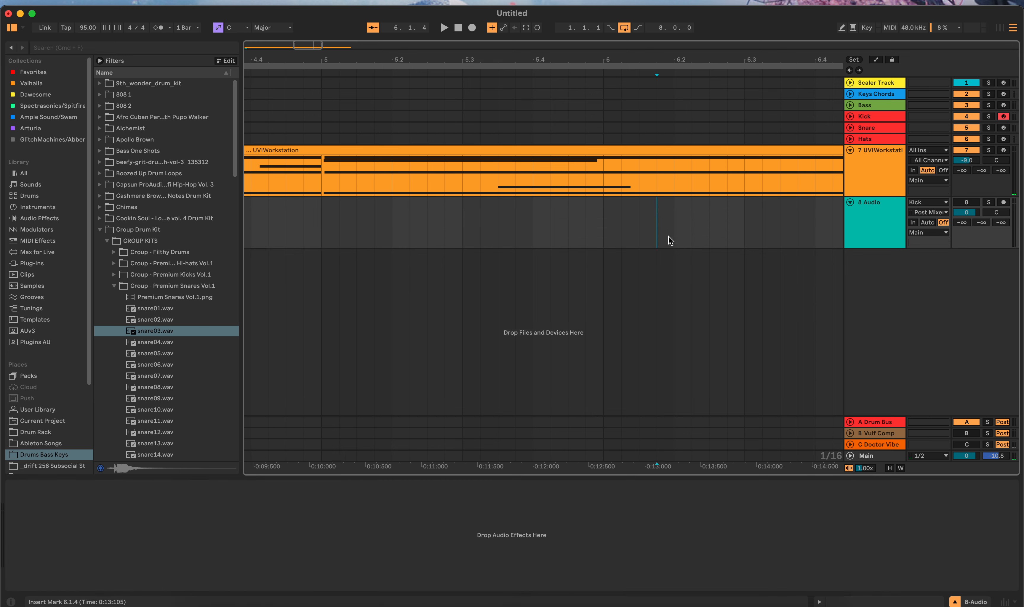
Step: Place the Subvert effect from 7 UVIWorkstation after Simpler on the Snare track and record-arm the Snare track
click(710, 166)
click(235, 486)
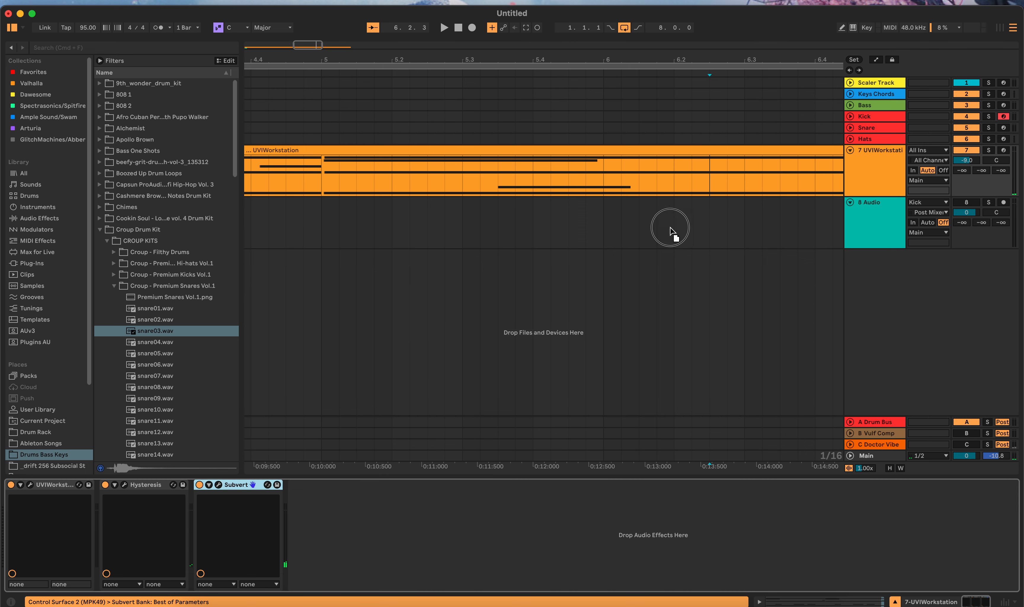
click(745, 129)
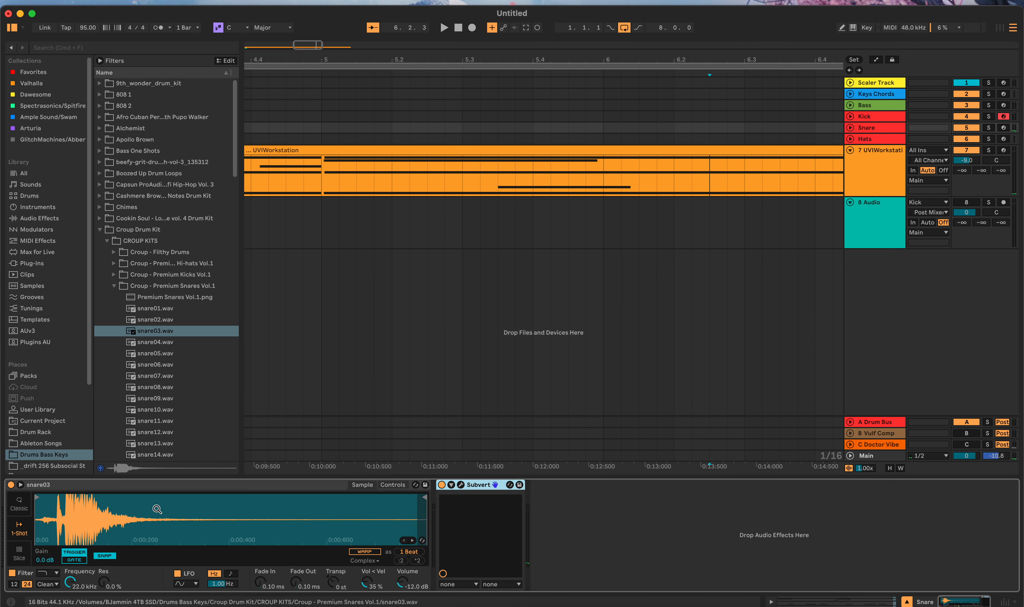
click(1002, 128)
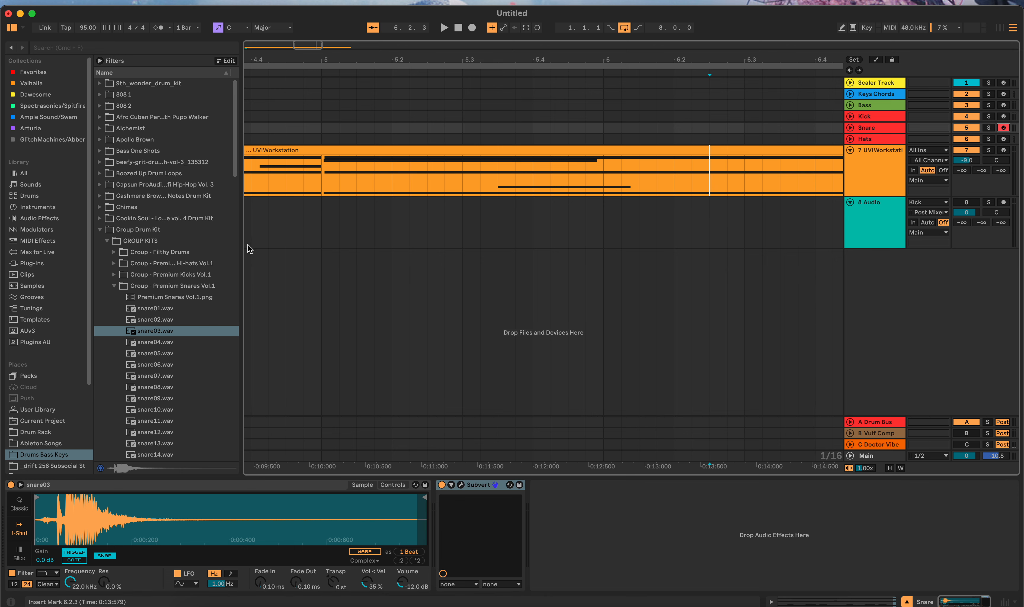
Step: Create an empty MIDI clip on the Snare track from 1.2.1 to 1.3.1
scroll(549, 302, left, 20)
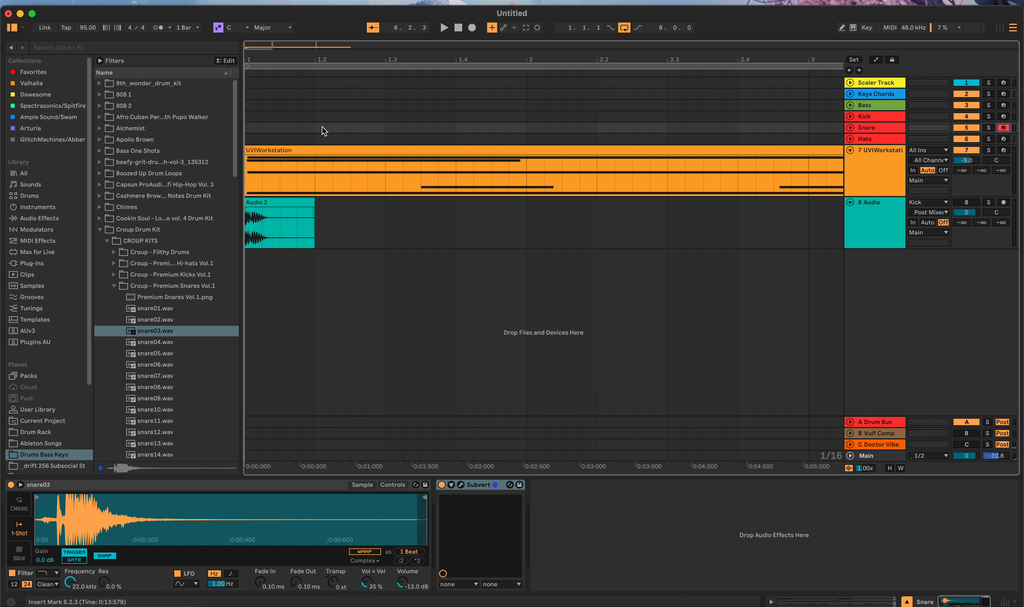
drag(323, 131, 393, 134)
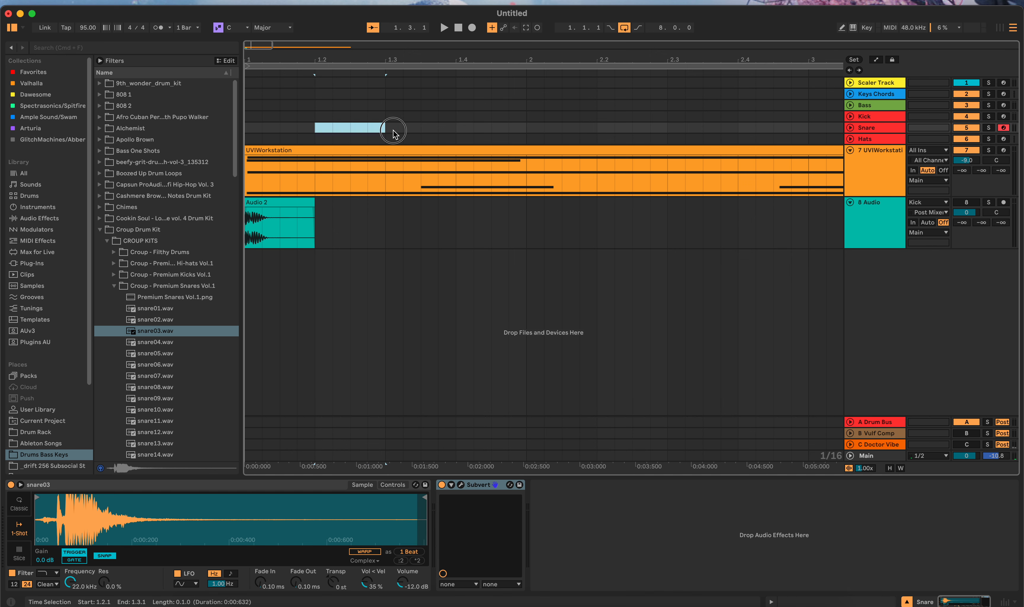
key(super+shift+m)
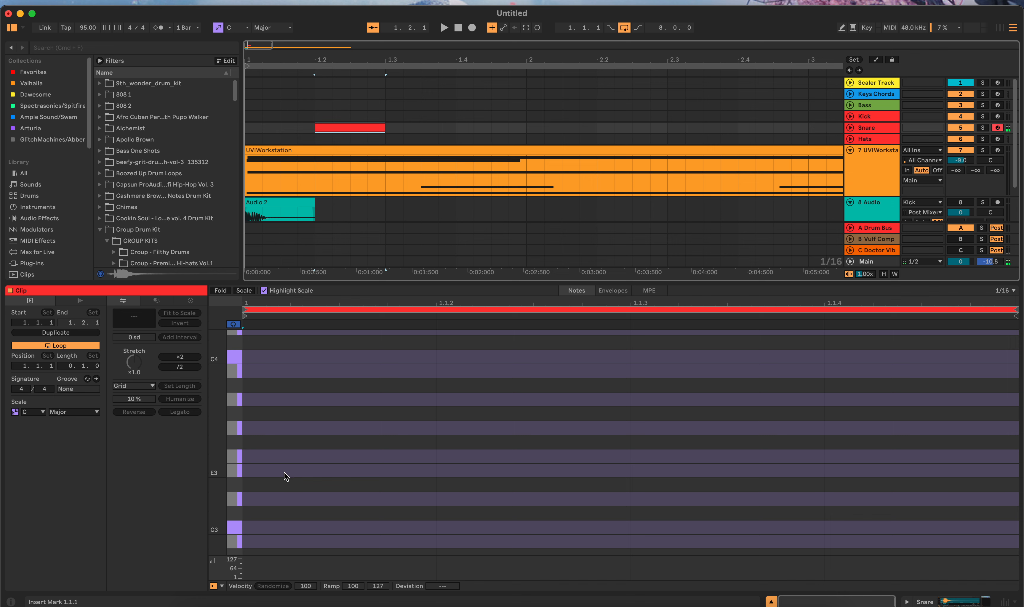
double_click(243, 530)
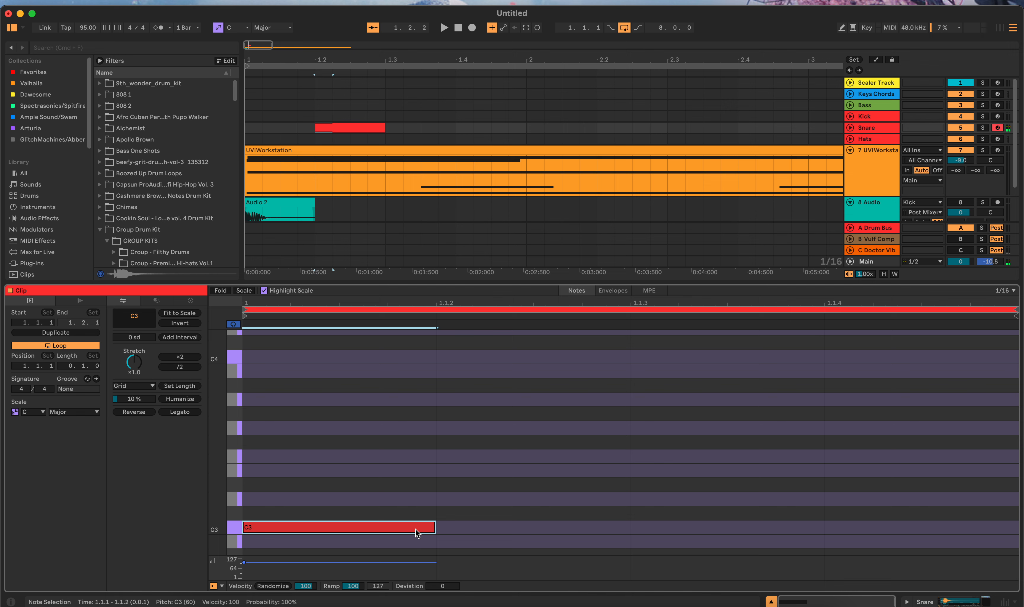
drag(407, 496, 986, 569)
key(k)
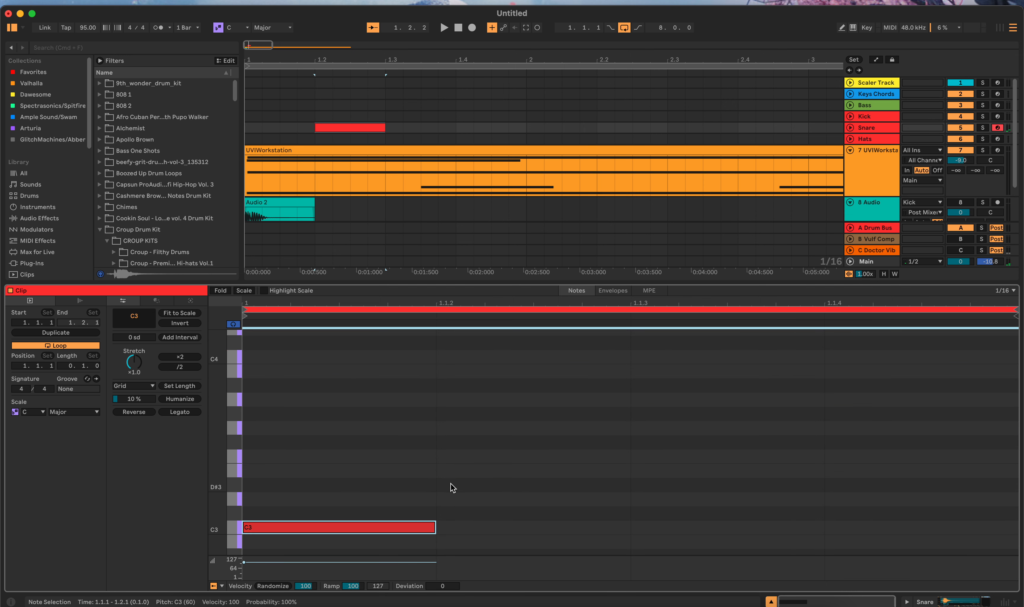
drag(451, 485, 1020, 536)
drag(331, 491, 1018, 559)
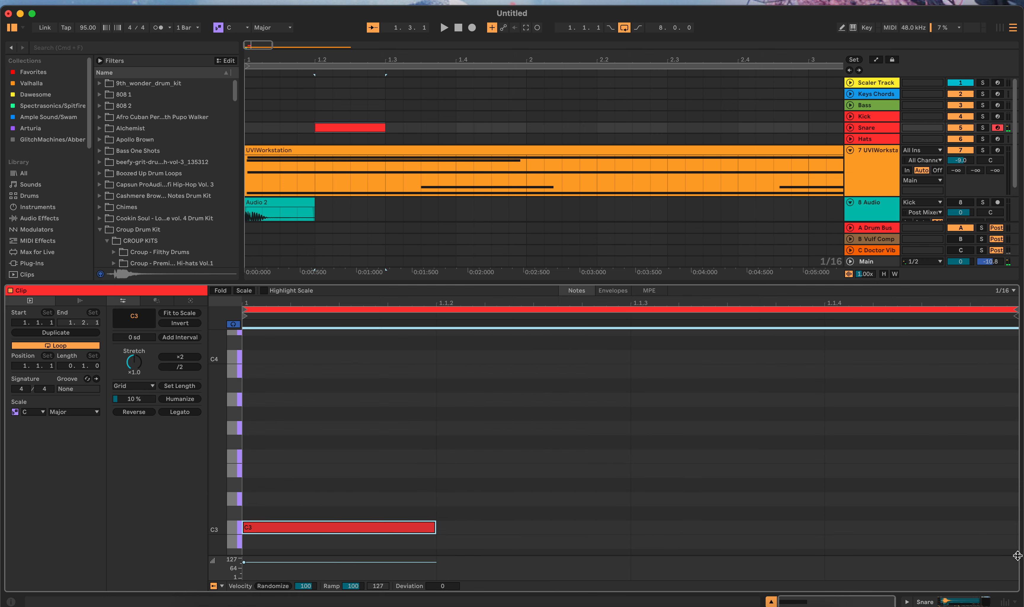
key(Delete)
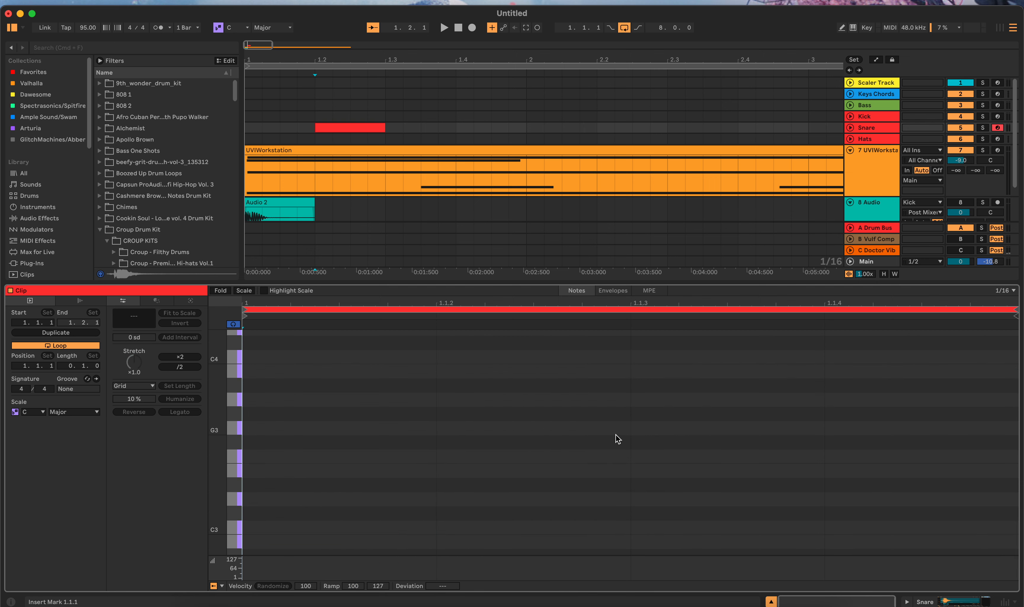
Step: Add a C3 note at the start of the Snare clip and fit it to the clip's full one-beat range
click(241, 530)
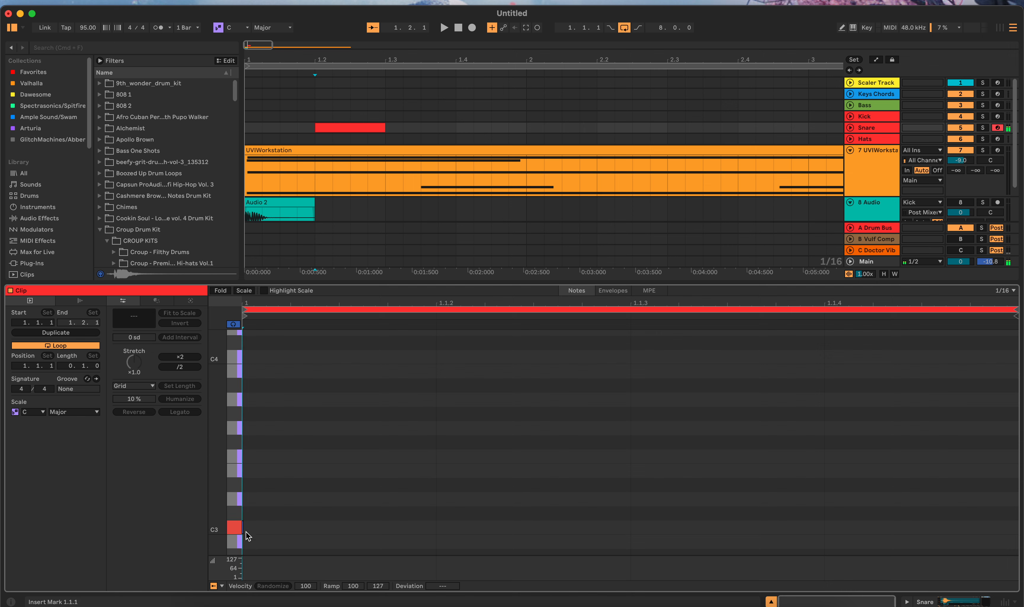
drag(248, 527, 435, 527)
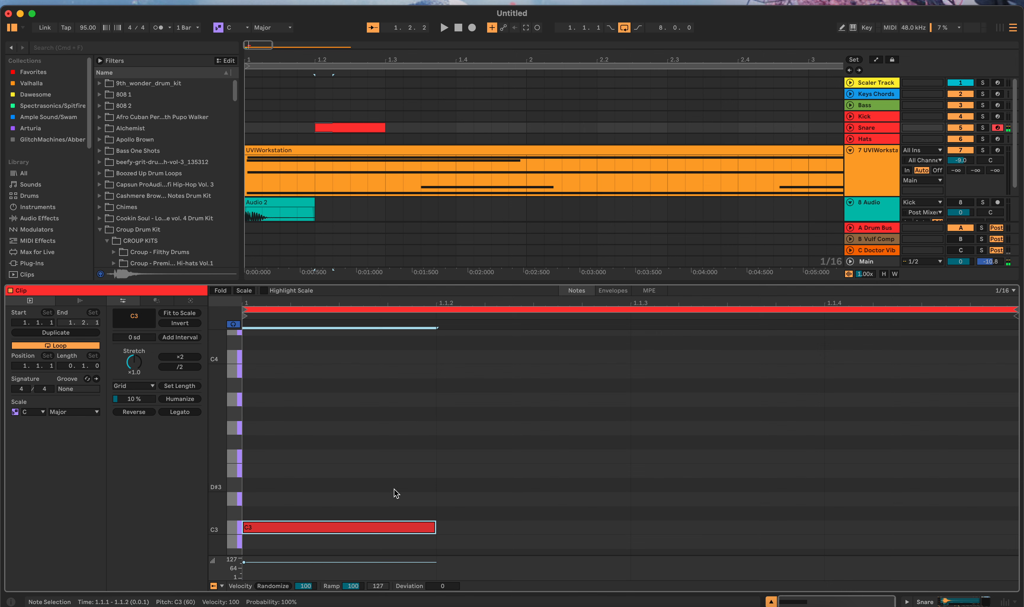
drag(386, 489, 1014, 547)
right_click(866, 534)
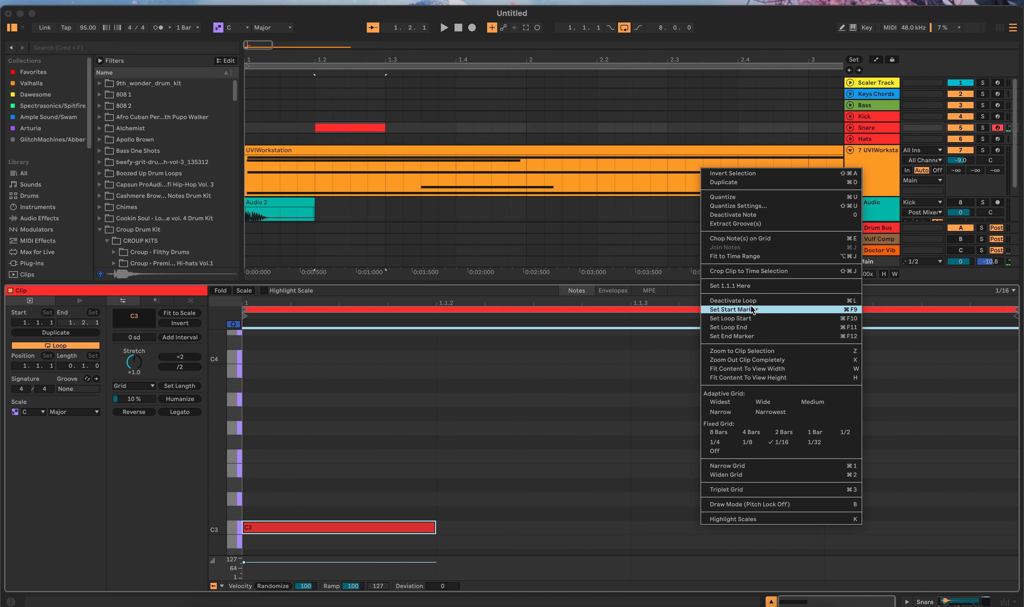
click(749, 259)
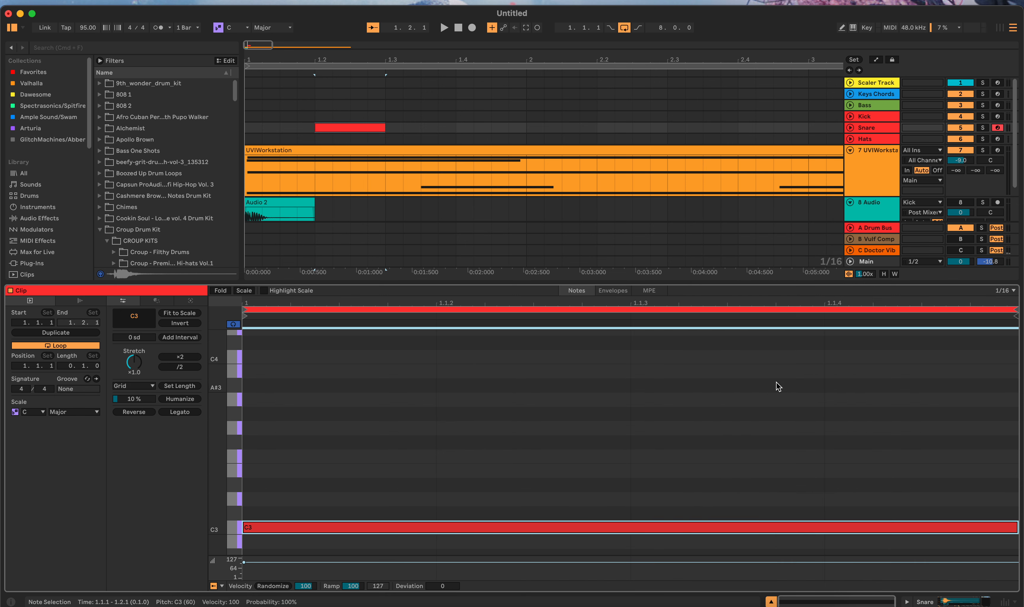
Step: Set the 8 Audio track's input to Snare and place its insert marker at 1.2.1
click(314, 119)
scroll(378, 196, down, 3)
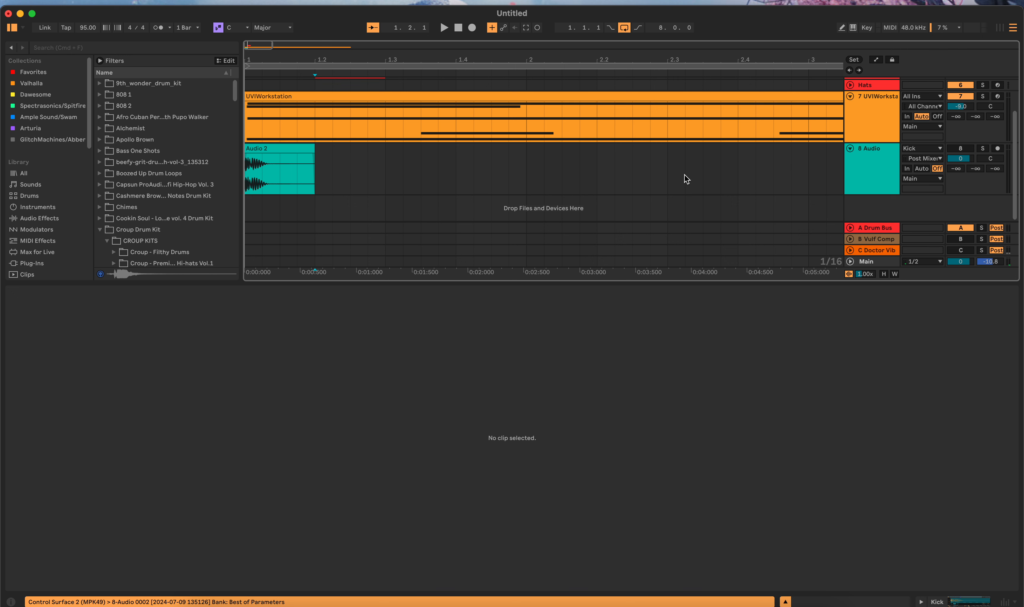
click(916, 149)
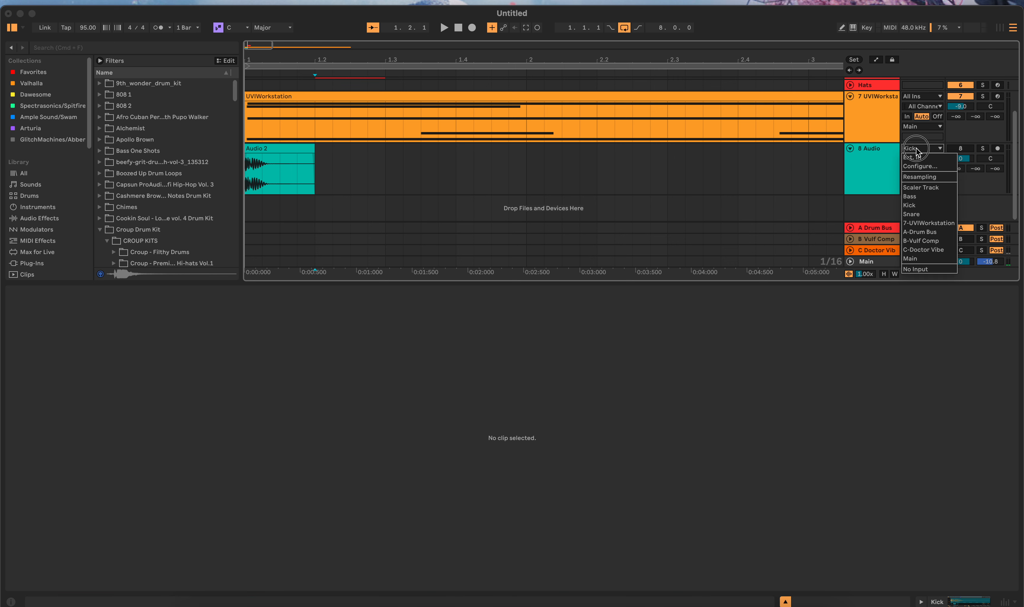
click(926, 214)
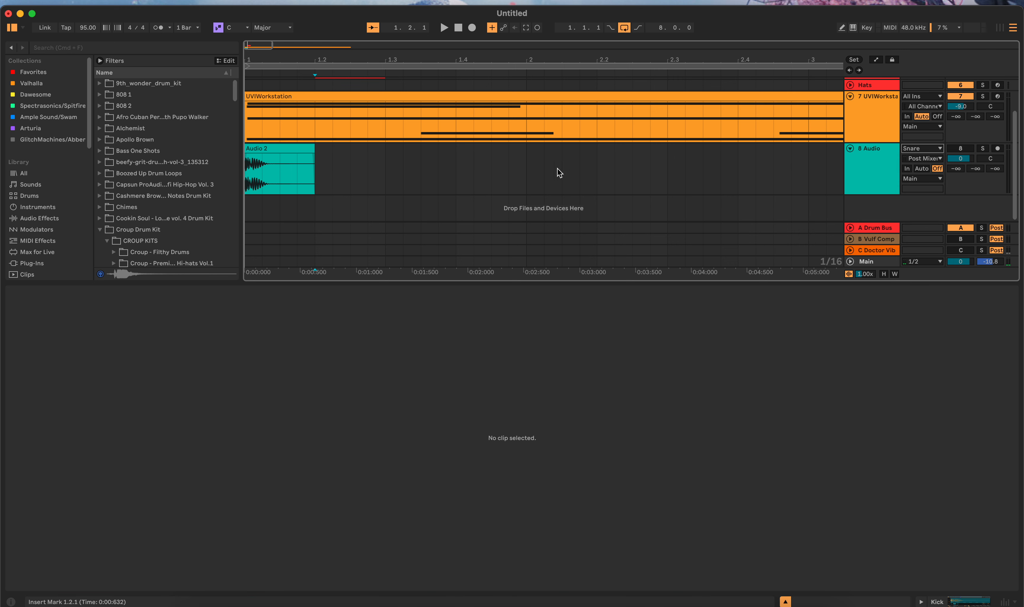
click(317, 165)
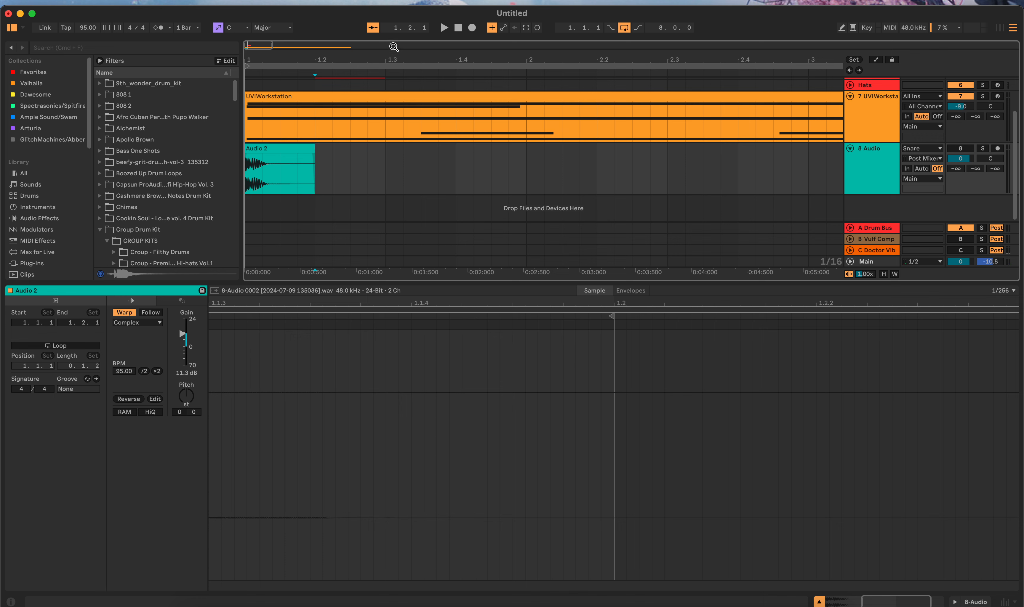
click(471, 27)
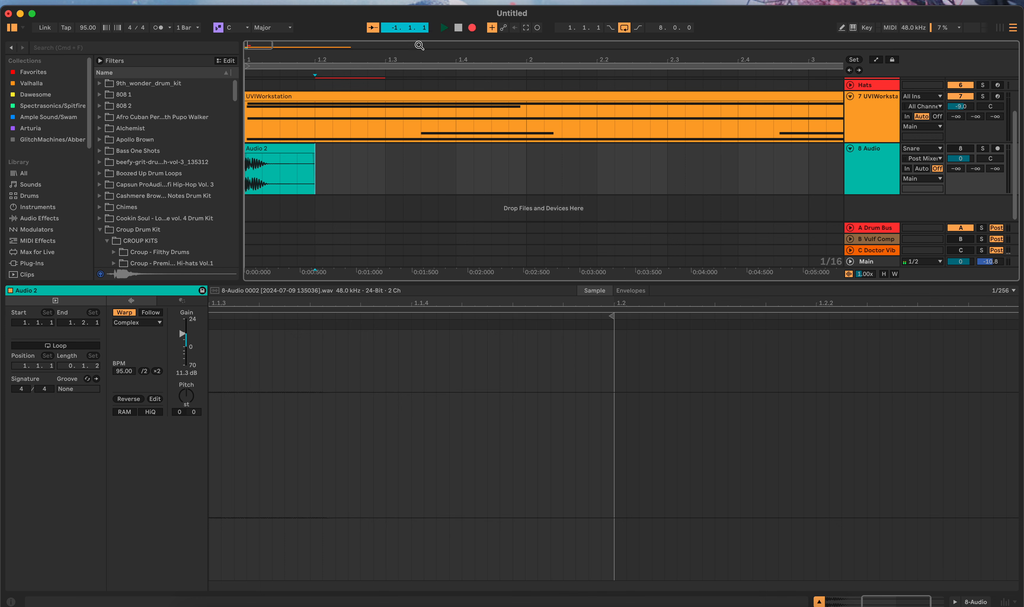
click(459, 28)
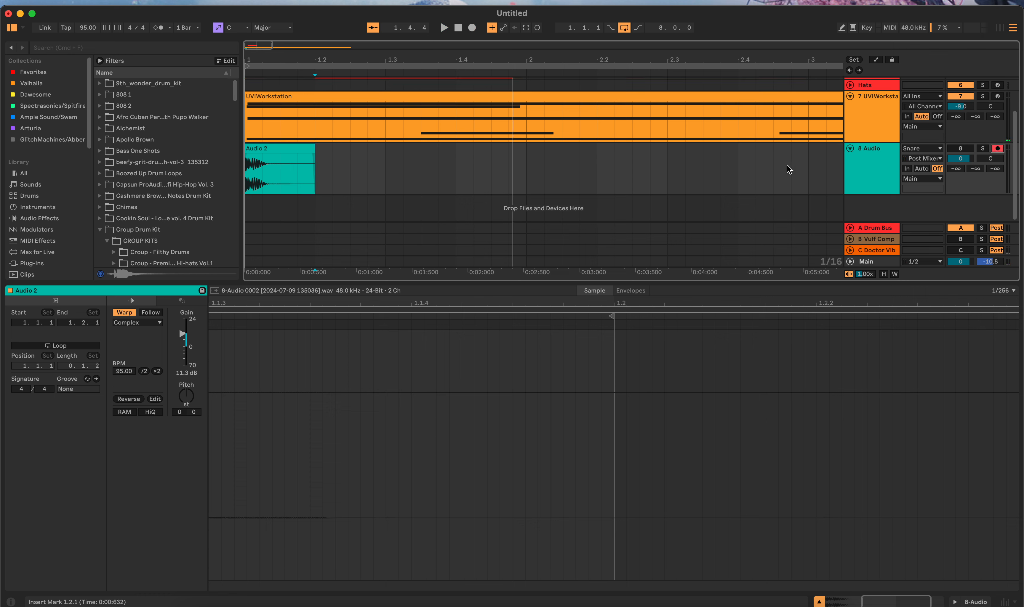
scroll(453, 188, up, 3)
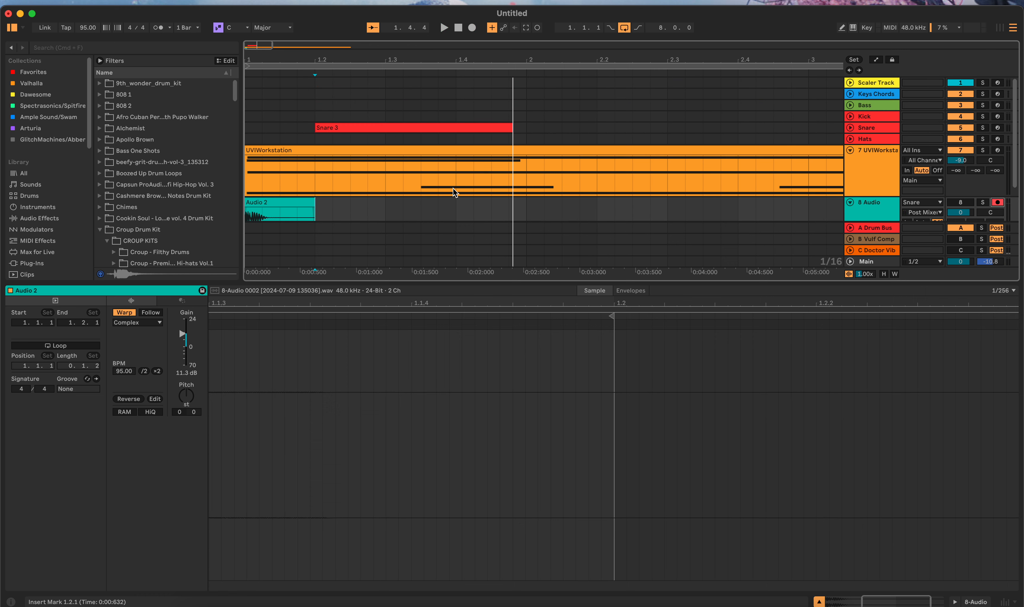
key(super+z)
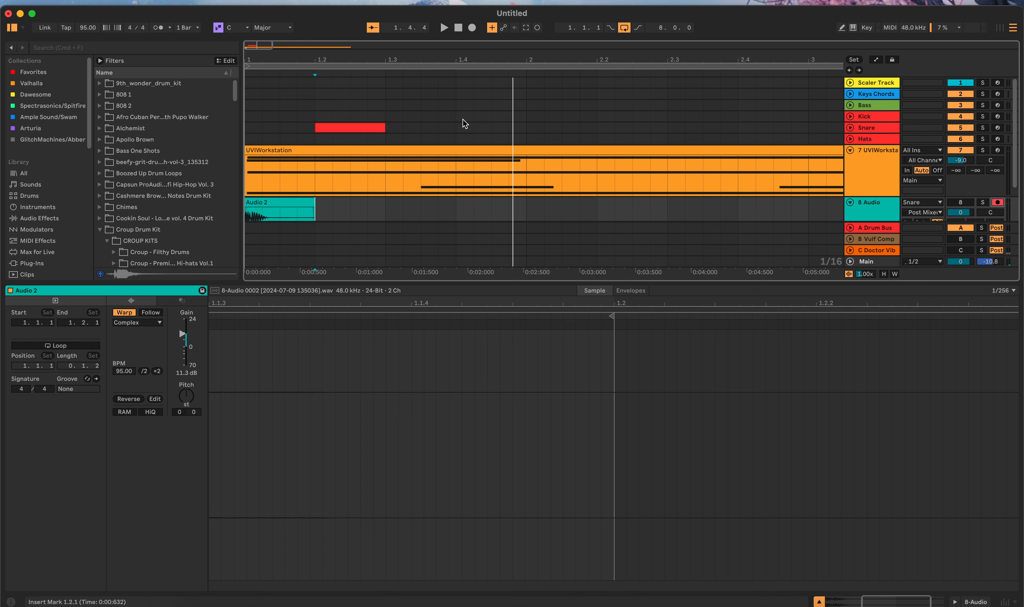
Step: Record the Subvert-processed snare onto the armed 8 Audio track from 1.2.1 to about 1.4.1
key(space)
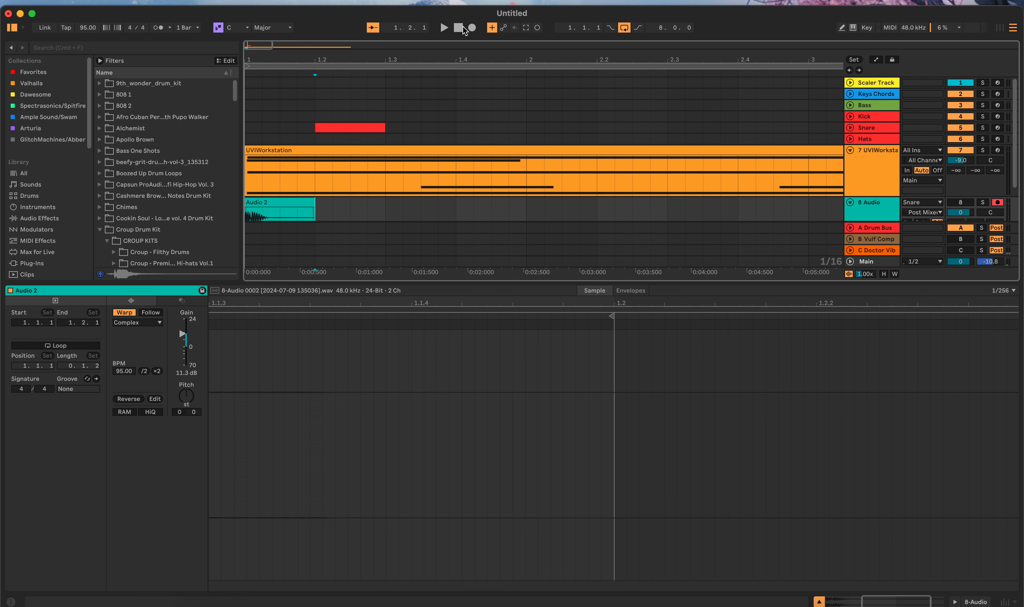
click(472, 27)
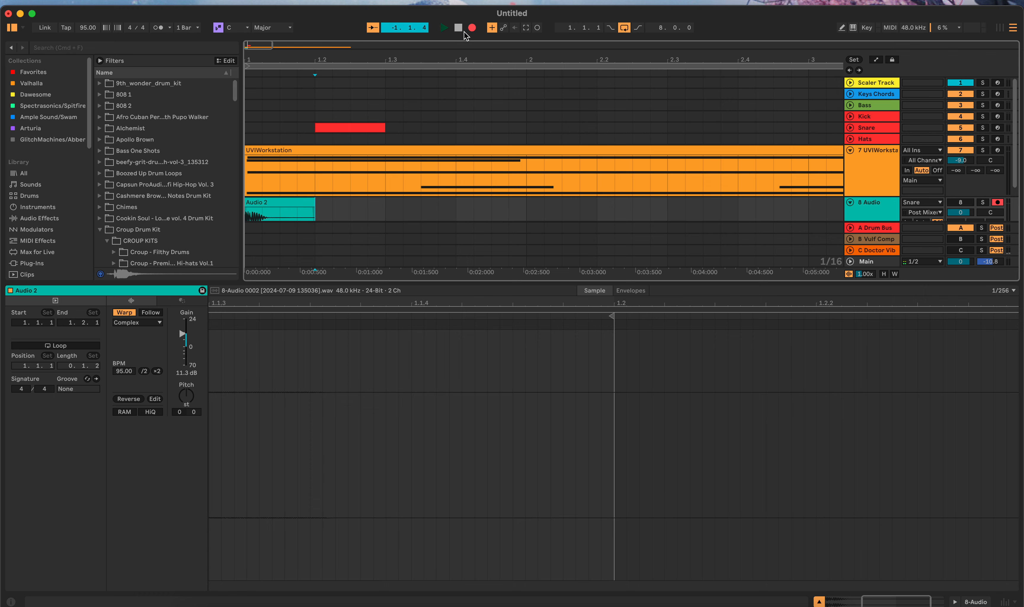
click(458, 28)
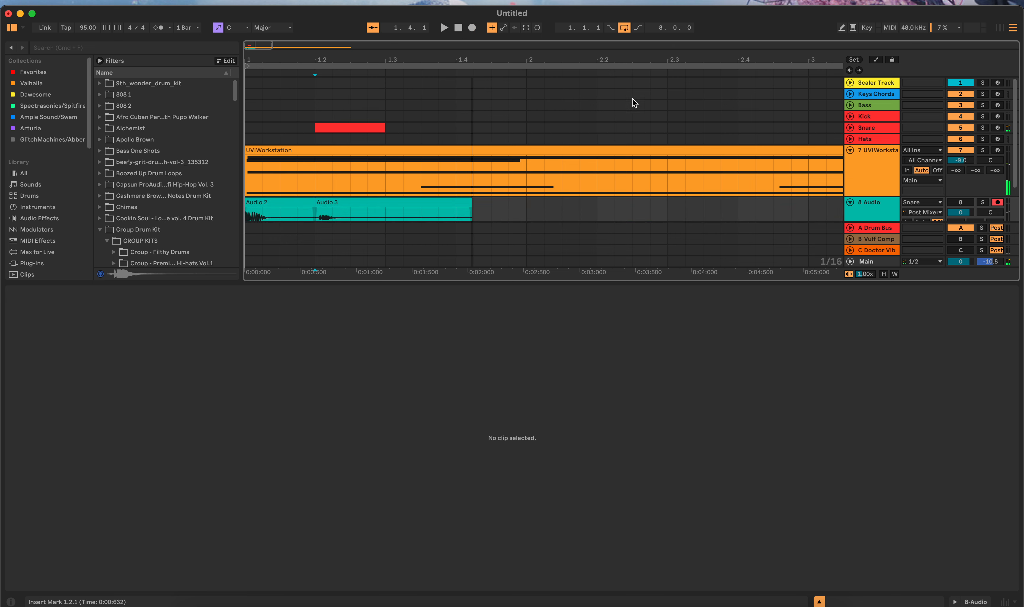
Step: Move the MIDI clip from the Snare track at 1.2.1 to the Hats track at 1.3.1
click(328, 125)
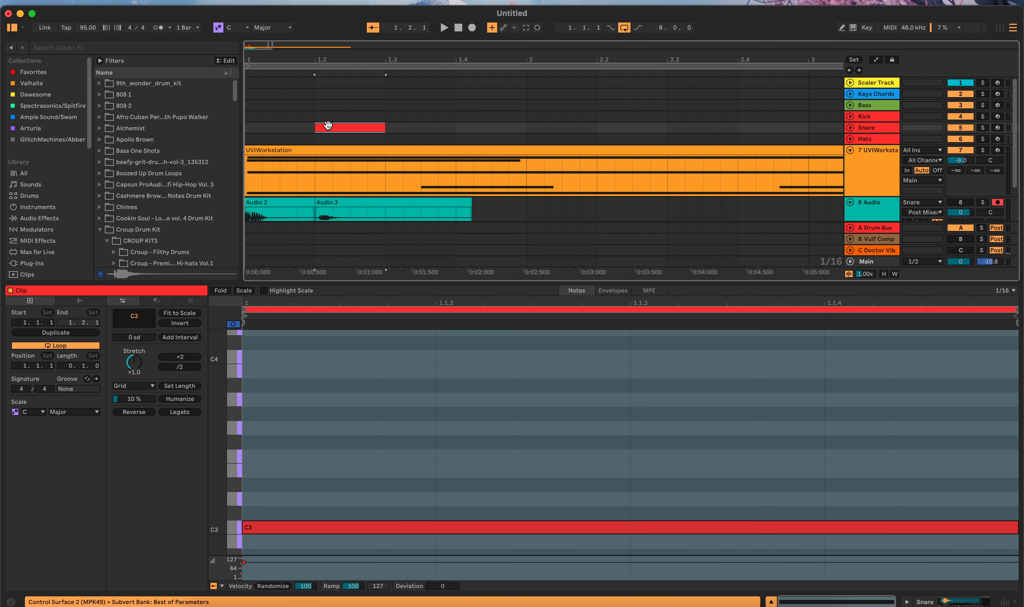
key(Delete)
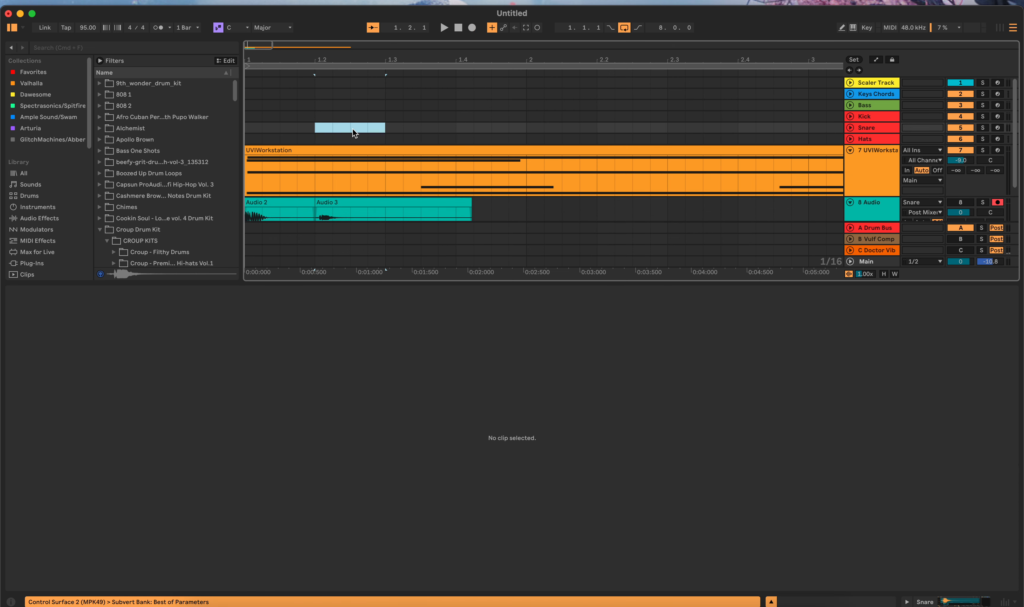
key(super+z)
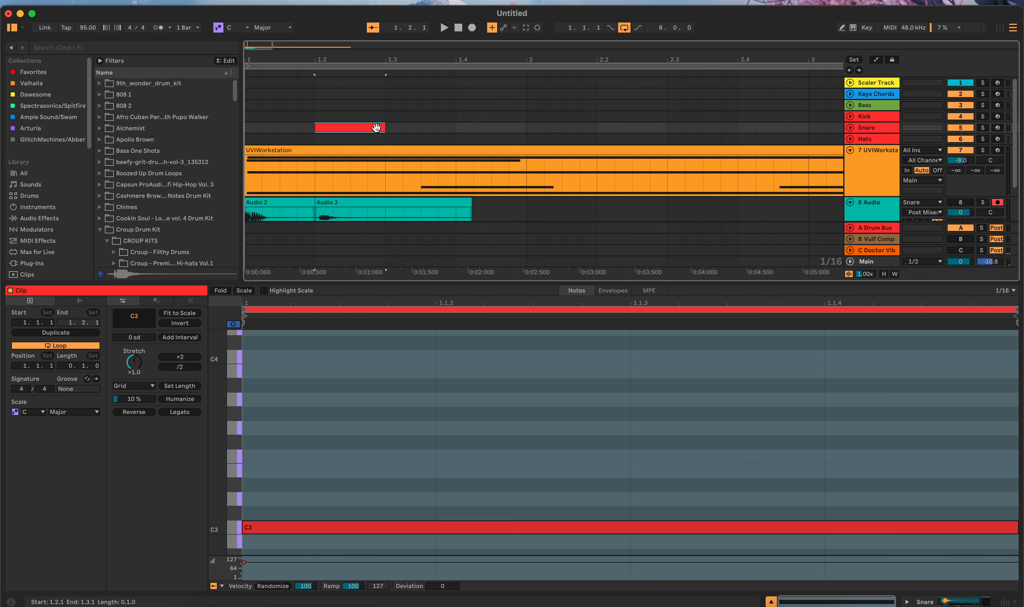
drag(354, 127, 423, 140)
Step: Trim the end of the recorded Audio 3 clip on 8 Audio to 1.3.1 and show the Snare track's devices
scroll(473, 216, down, 2)
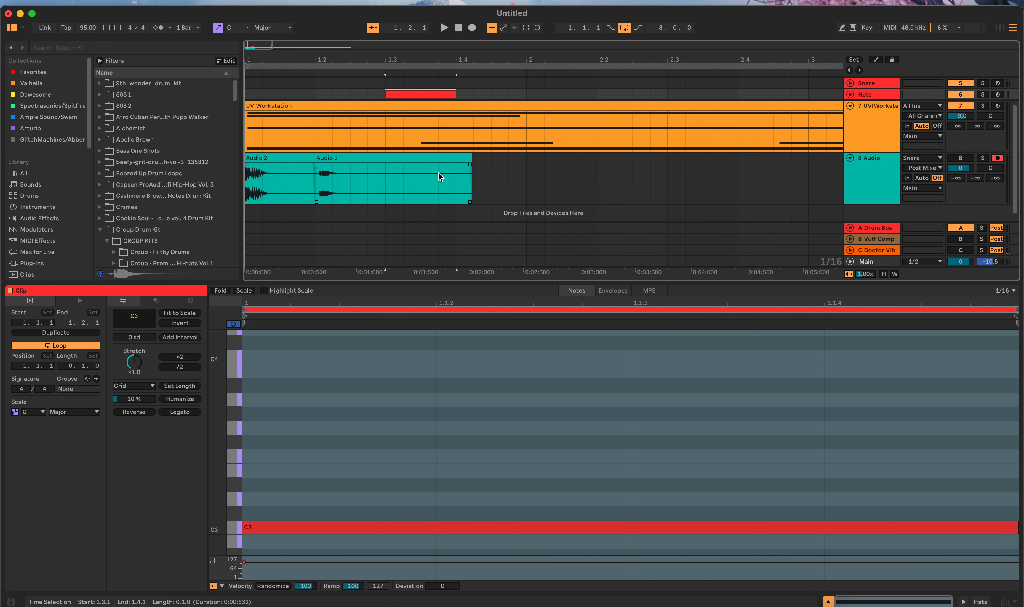
click(470, 158)
drag(469, 158, 387, 170)
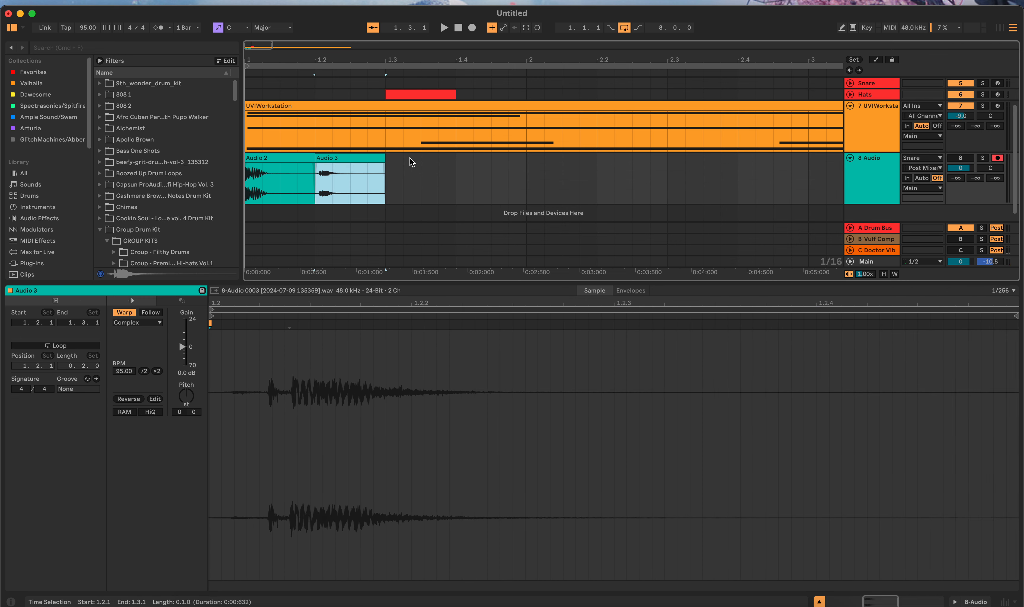
scroll(409, 157, up, 2)
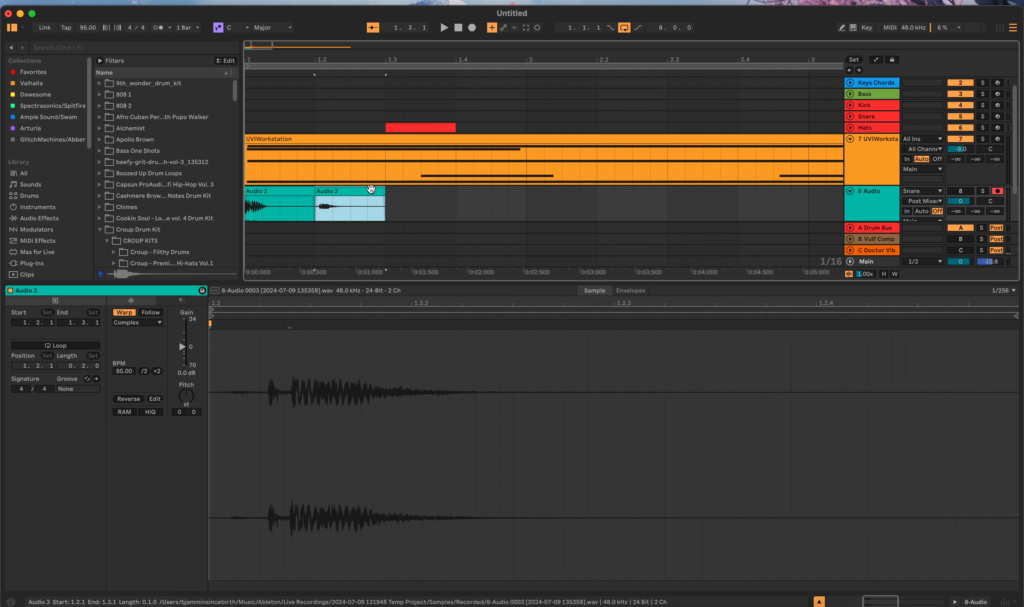
click(509, 115)
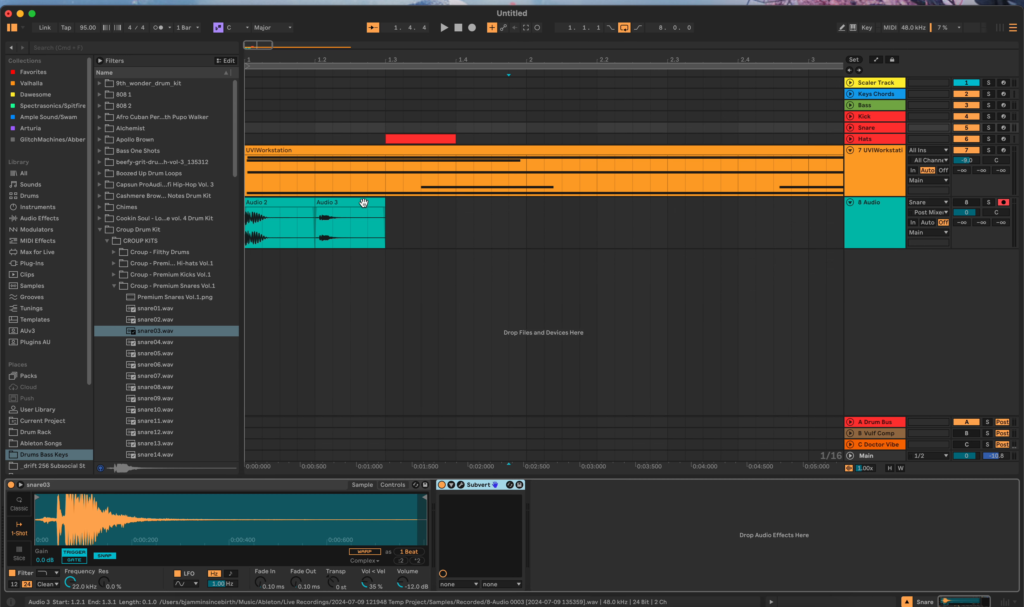
Step: Load the recorded Audio 3 clip into the Snare track's Simpler and move the Subvert device to the Hats track
click(364, 203)
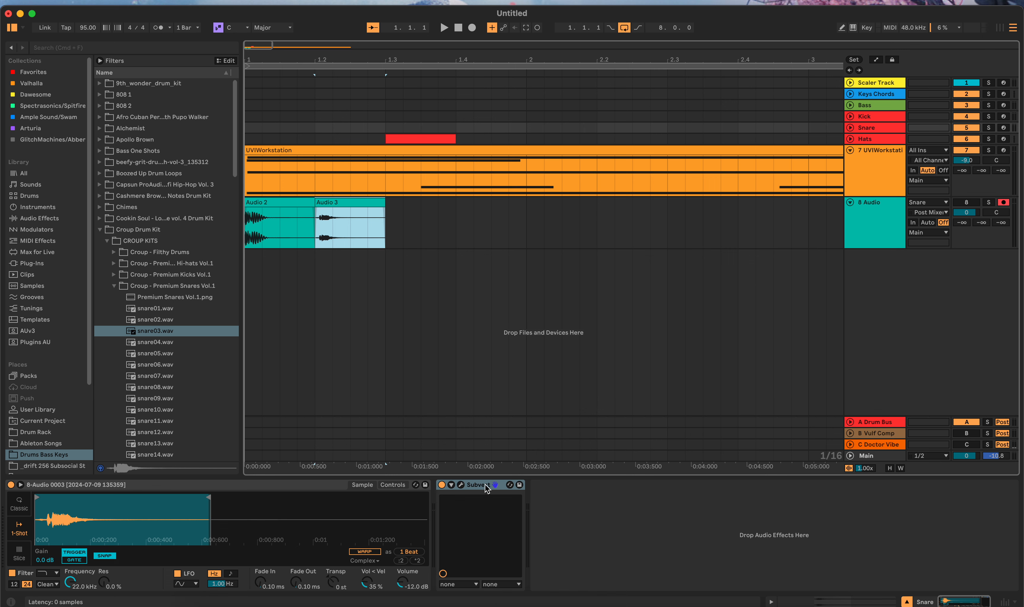
drag(484, 485, 488, 142)
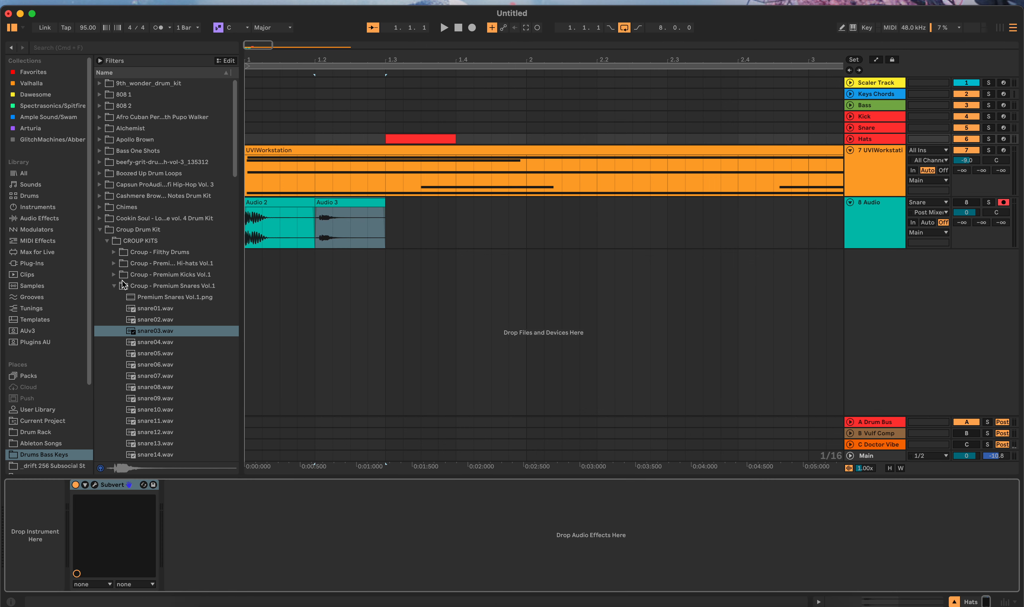
Step: Close the snares folder and open the Medium Velocity folder under the Group Premium Hi-hats Studio Hi-hats Single Shots
click(114, 287)
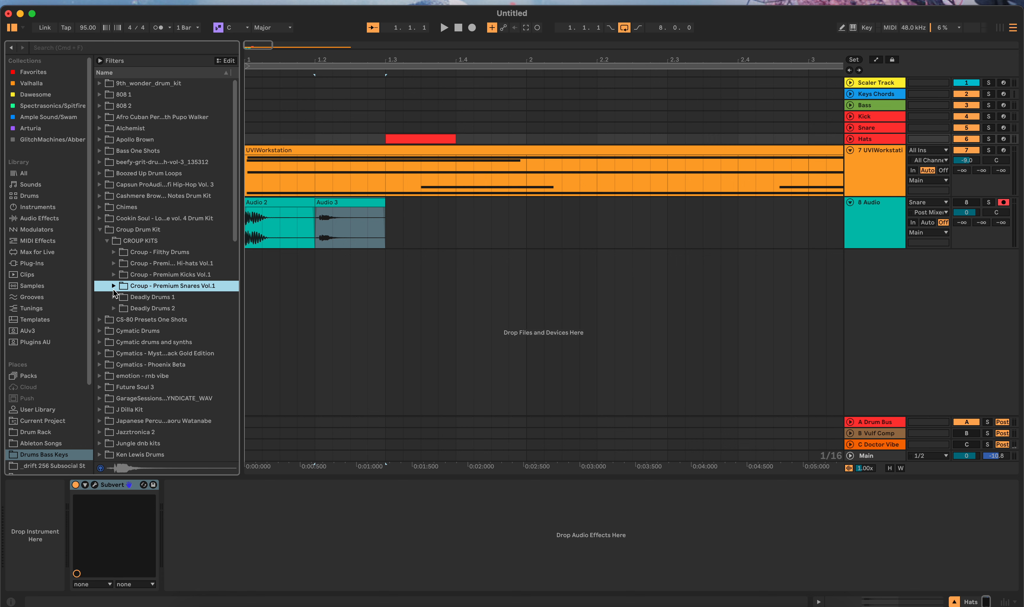
click(113, 263)
click(122, 275)
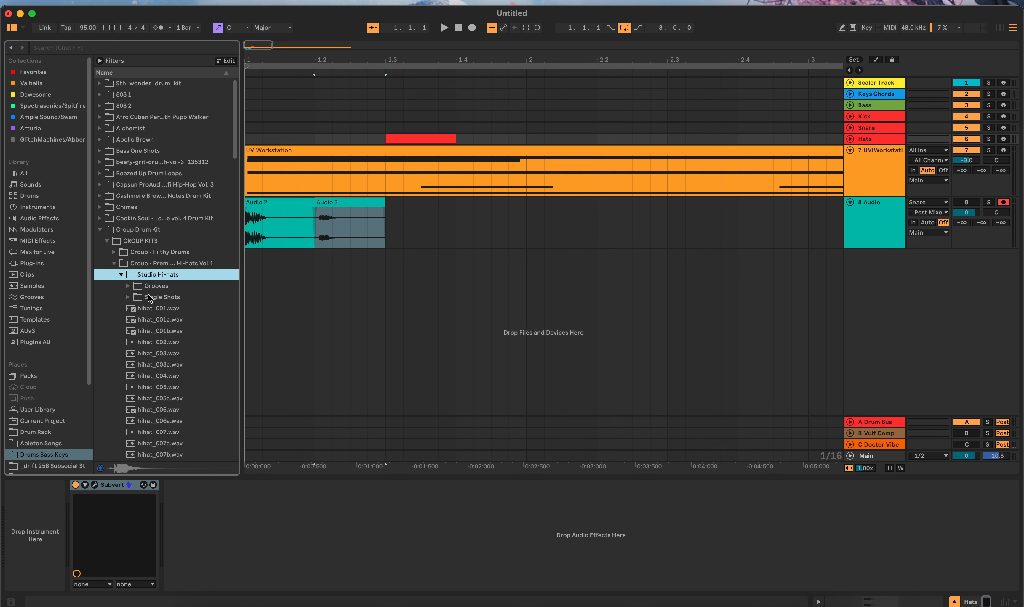
click(128, 297)
click(133, 355)
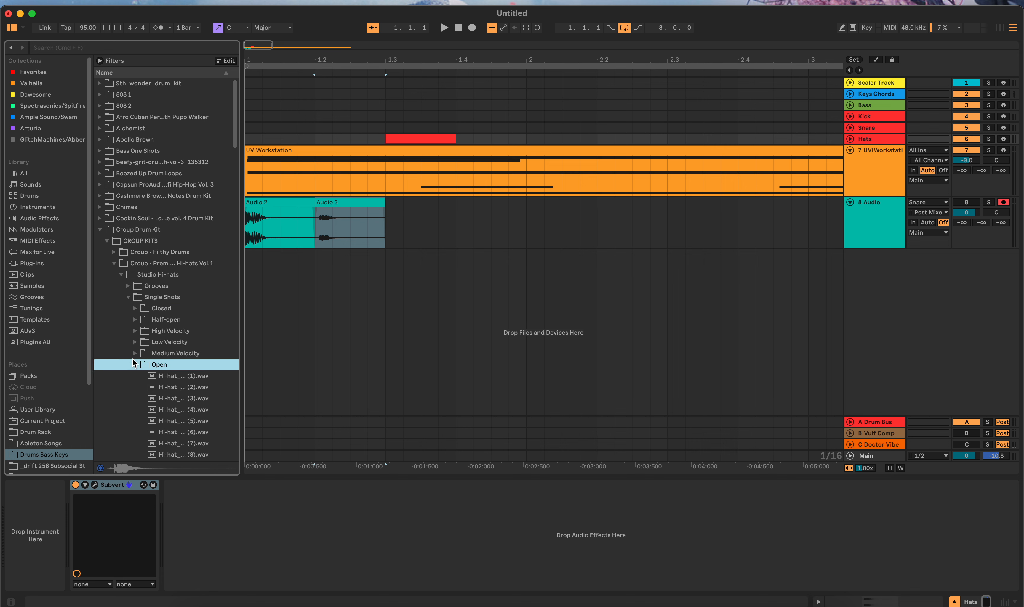
click(135, 353)
Step: Audition several hi-hat samples in the Medium Velocity folder, including numbers 1, 3, 4, 6, 8 and 7
click(171, 368)
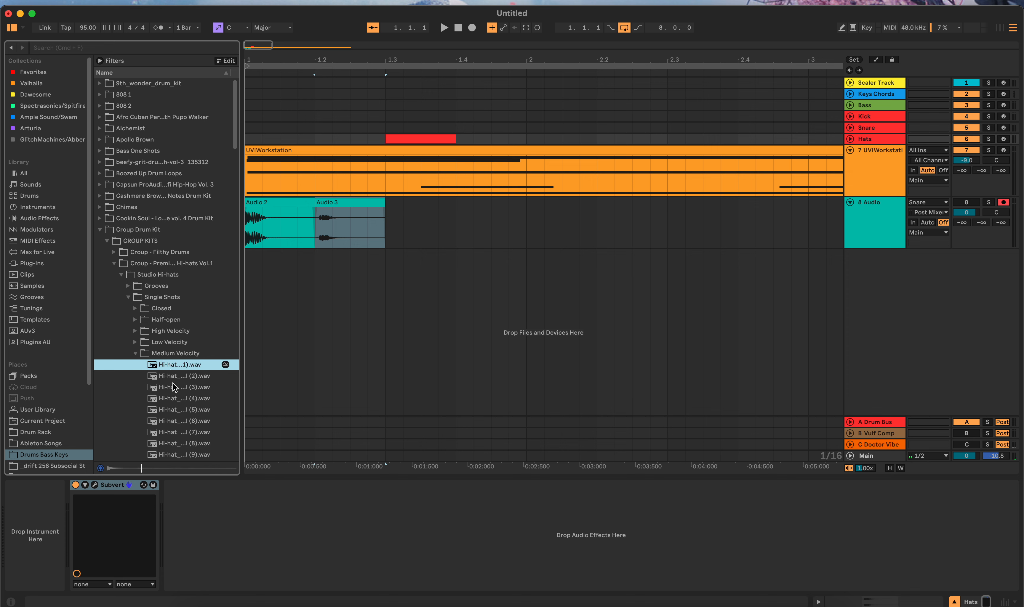
click(173, 383)
click(181, 399)
click(187, 421)
click(193, 444)
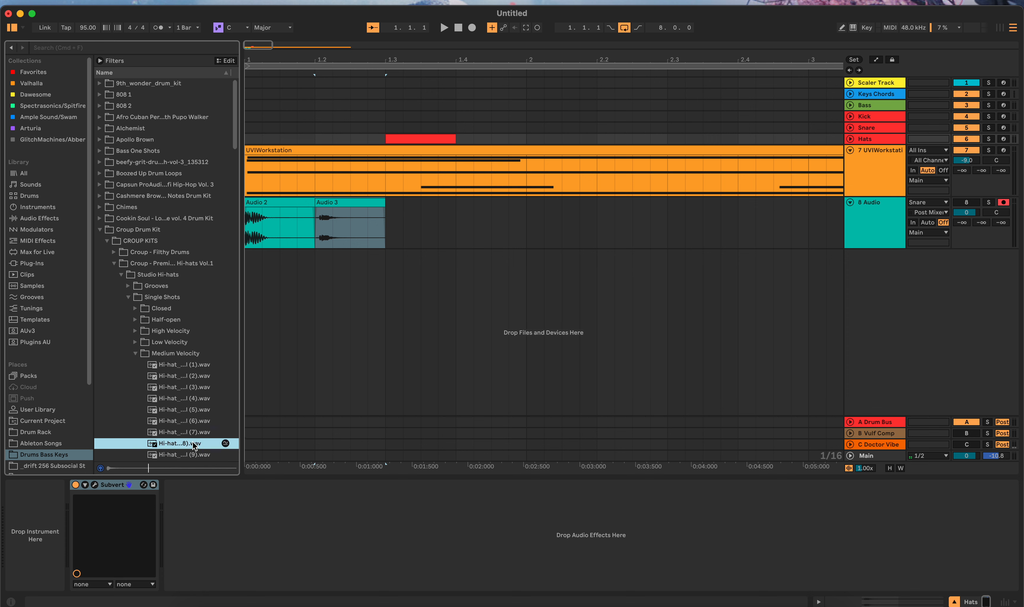
click(194, 433)
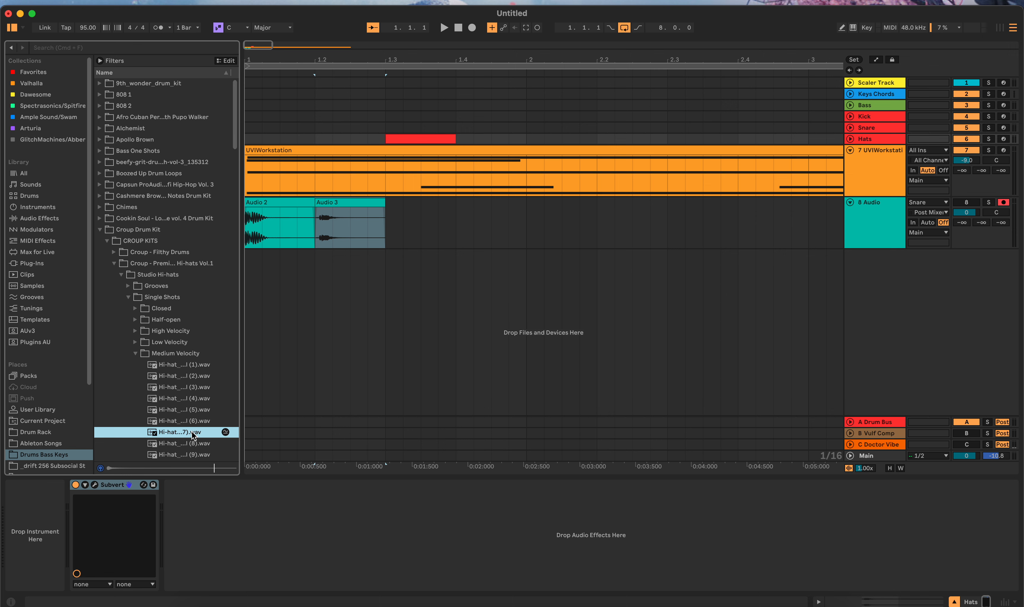
Step: Load medium-velocity hi-hat (7) before Subvert on the Hats track, set Simpler to 1-Shot and shorten the sample's end to about 0.5 s
drag(193, 434, 53, 517)
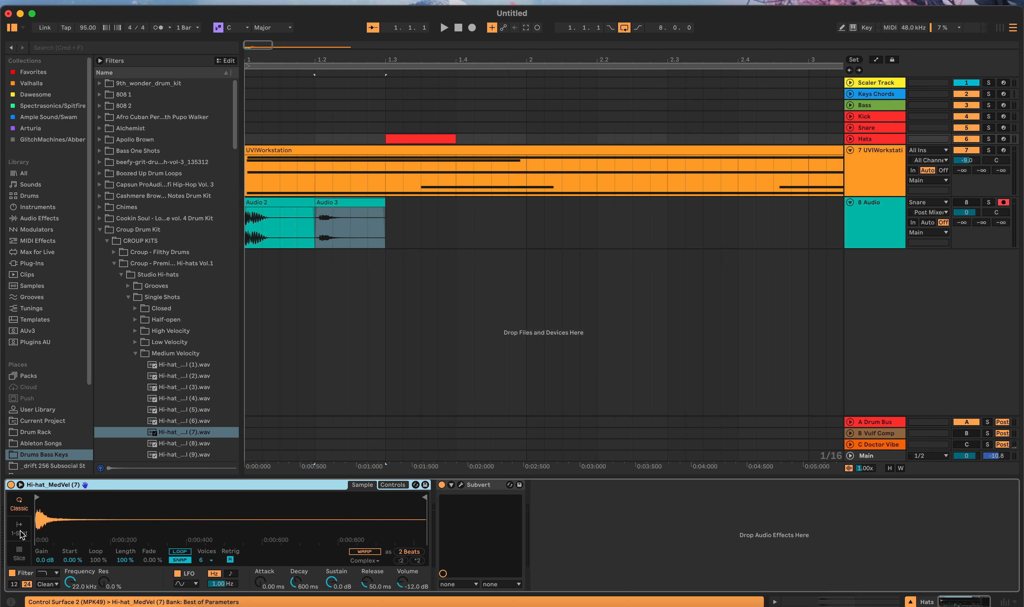
click(21, 535)
drag(426, 504, 239, 517)
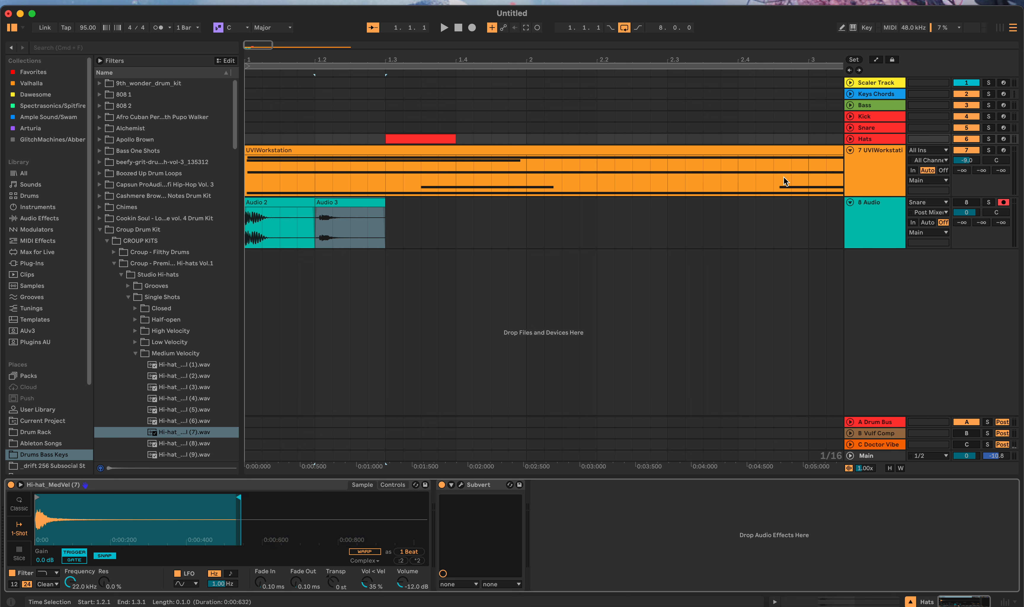
Step: Try to record the processed hat onto 8 Audio from 1.3.1, trim the take to 1.4.1 and delete it
click(387, 215)
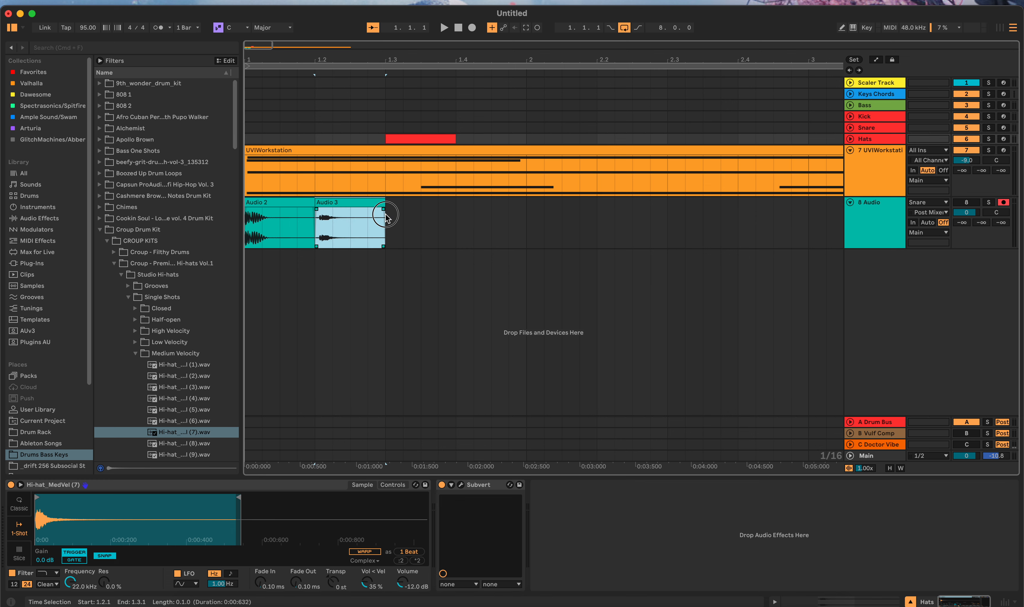
click(388, 216)
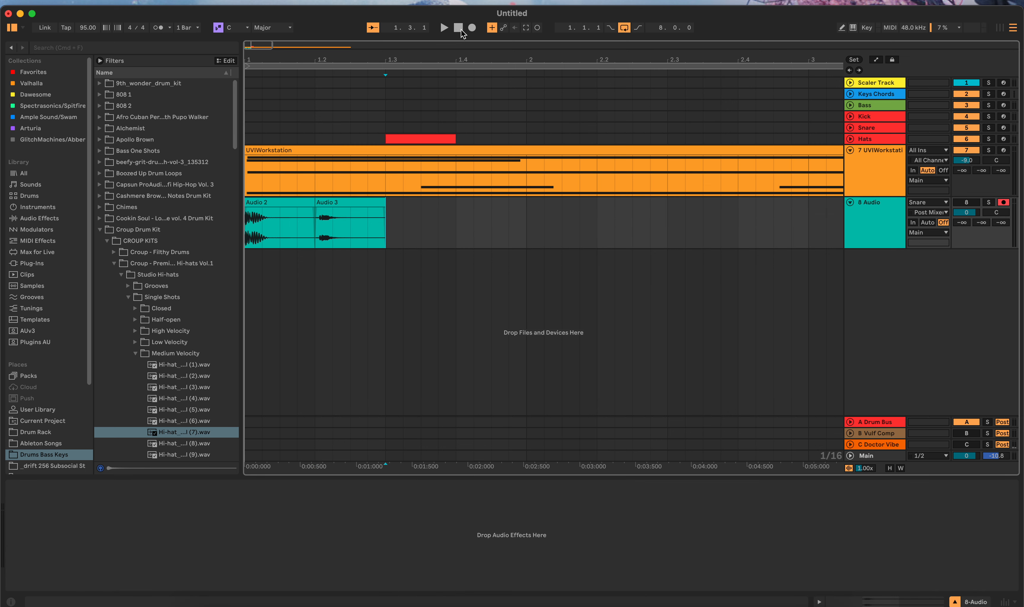
click(470, 26)
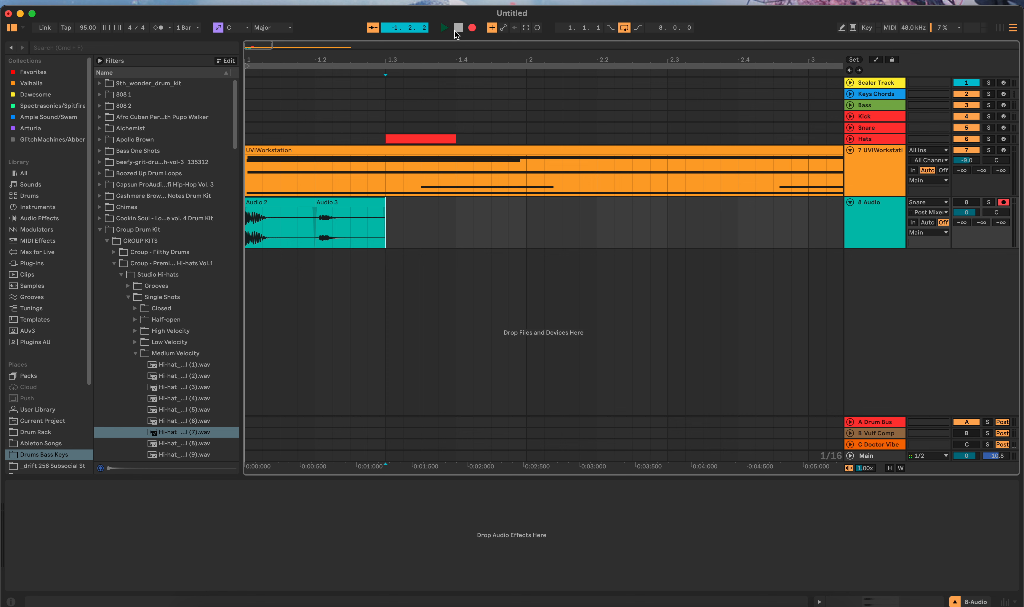
click(457, 29)
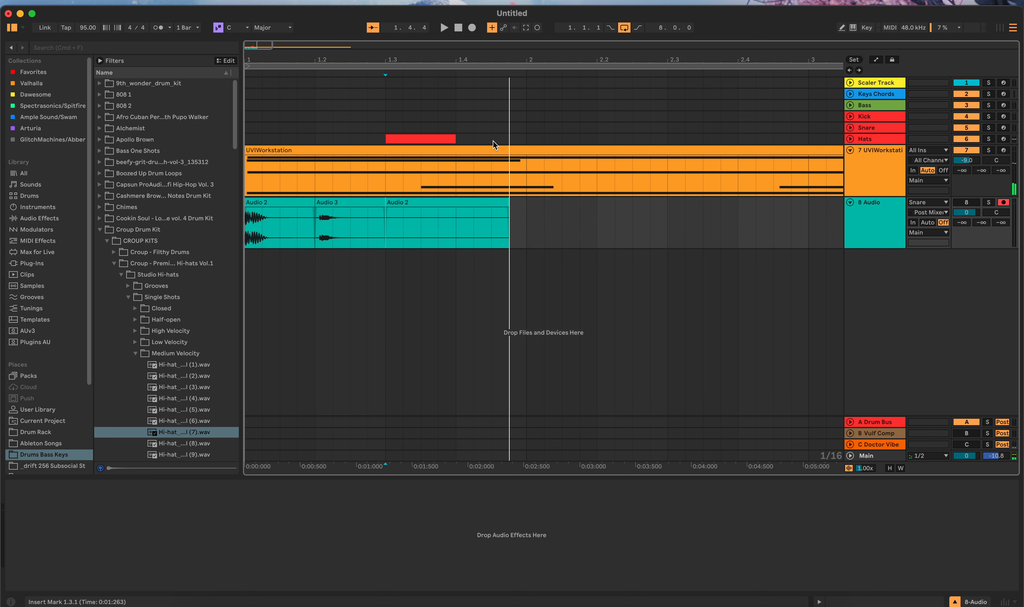
drag(510, 210, 453, 207)
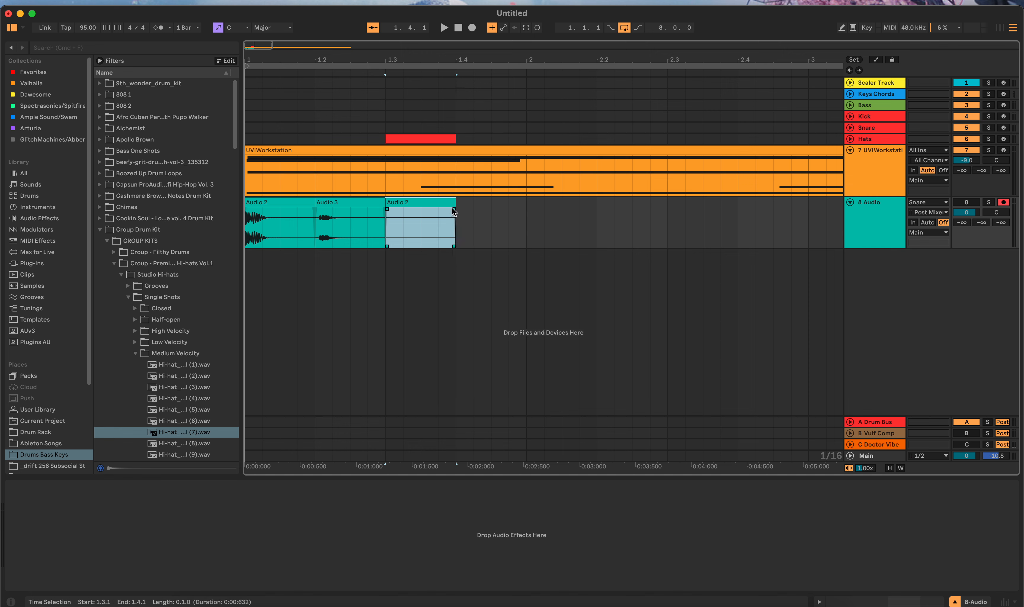
double_click(402, 203)
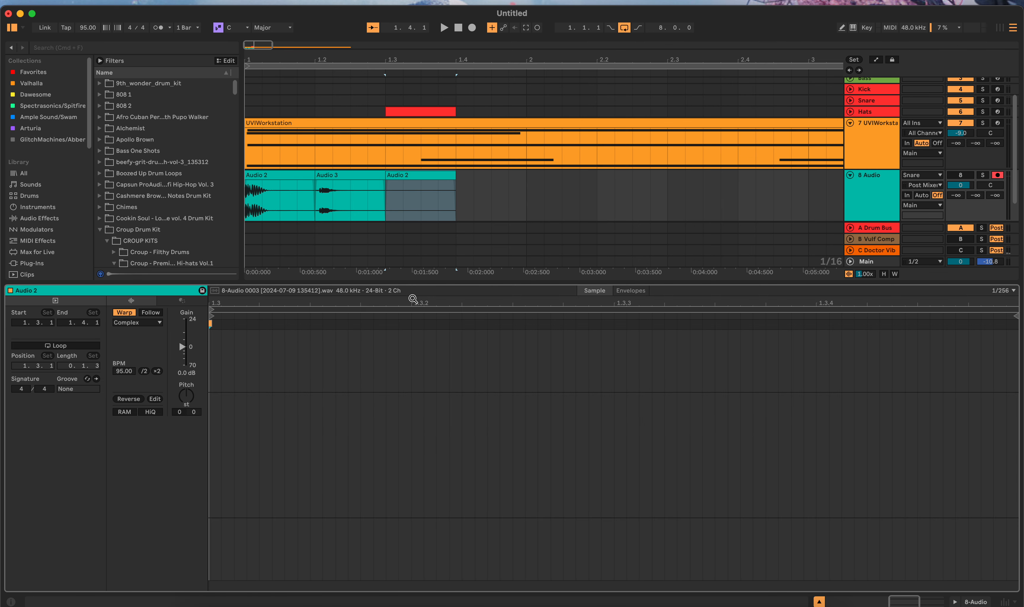
click(428, 181)
key(Delete)
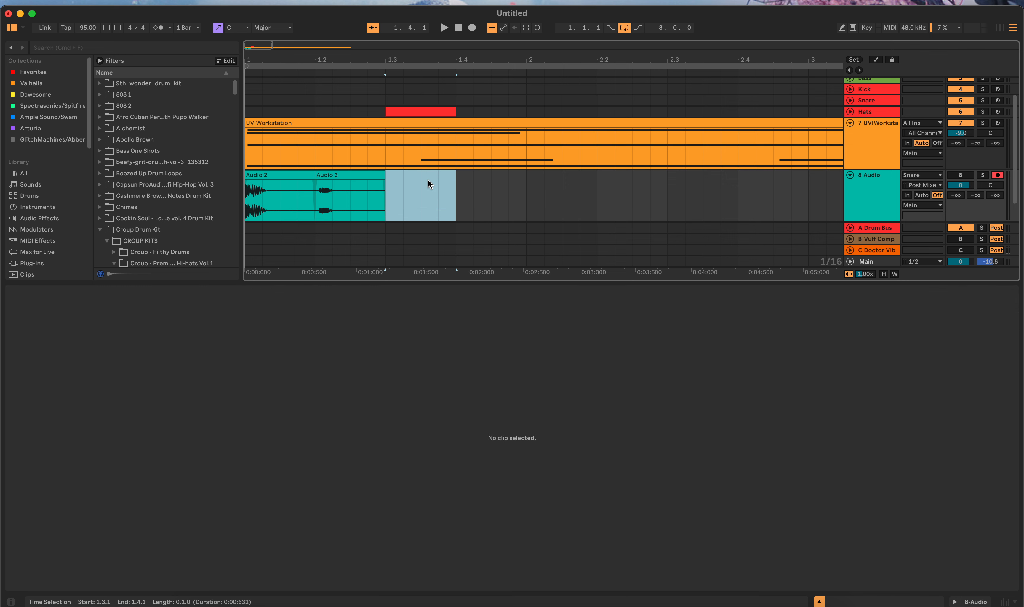
Step: Activate the 8 Audio track
click(954, 174)
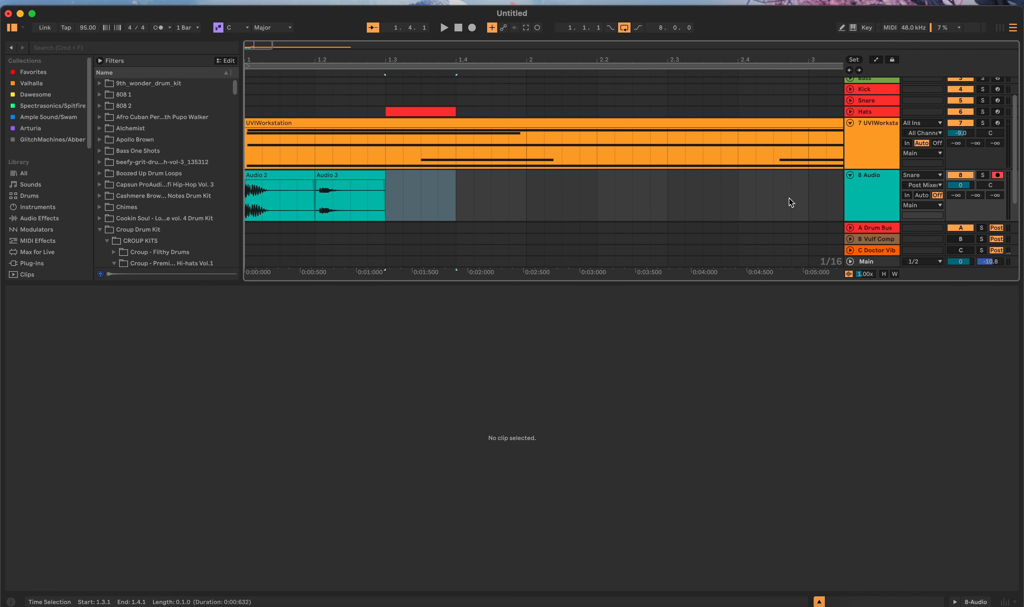
Step: Try another recording on 8 Audio from 1.3.1 with the Snare input, trim it to 1.4.1 and delete the take
click(386, 183)
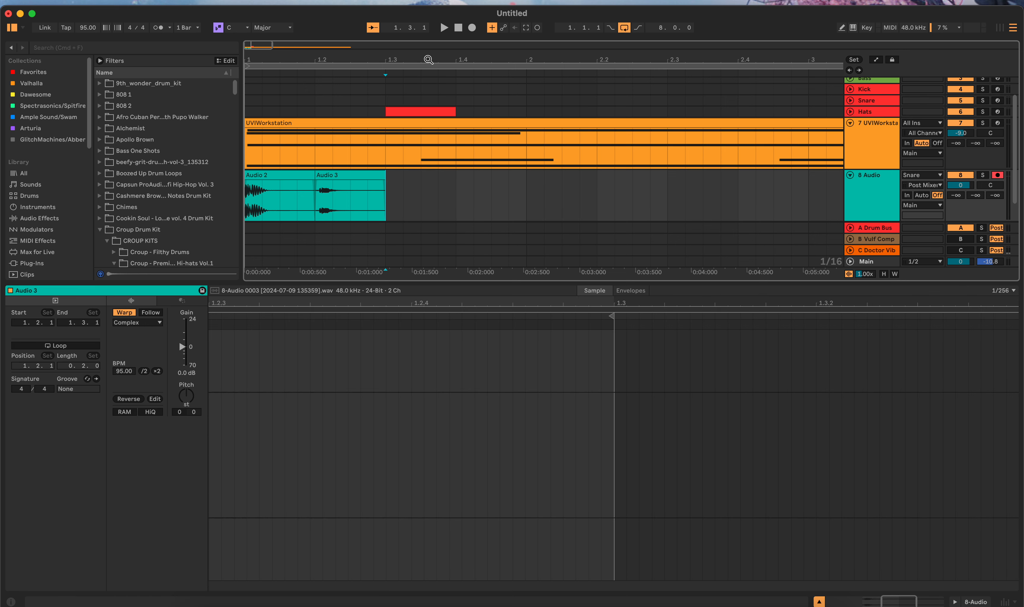
click(386, 179)
click(387, 179)
click(468, 28)
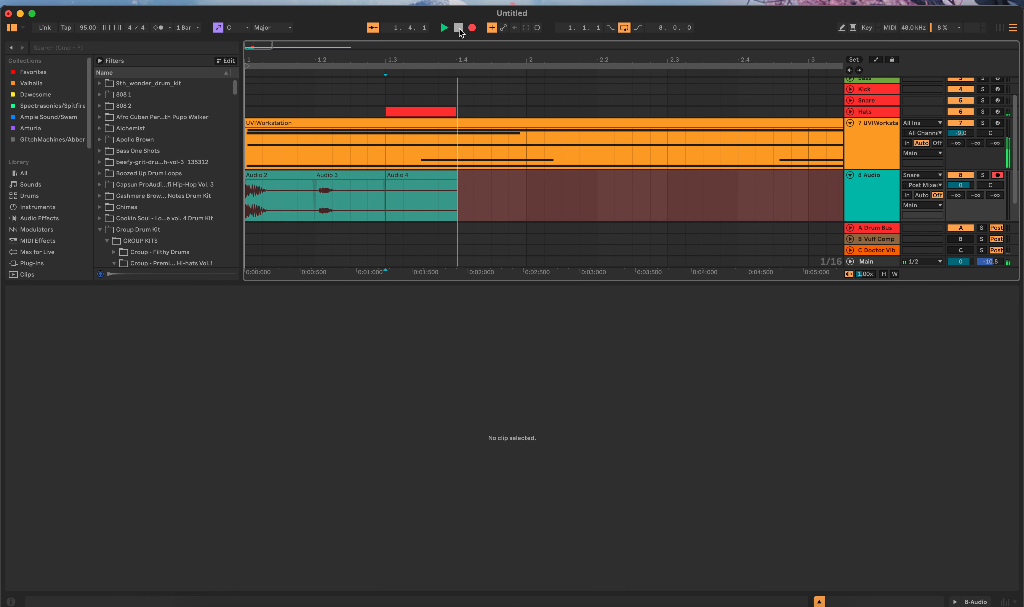
click(459, 31)
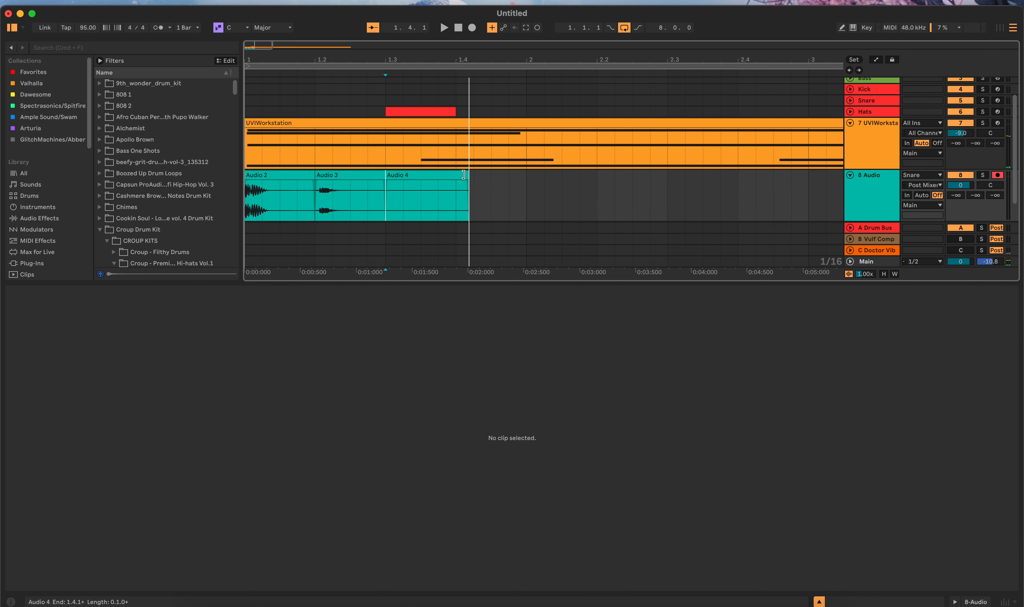
mouse_move(467, 176)
mouse_down()
mouse_move(442, 176)
mouse_move(456, 177)
mouse_up()
click(397, 295)
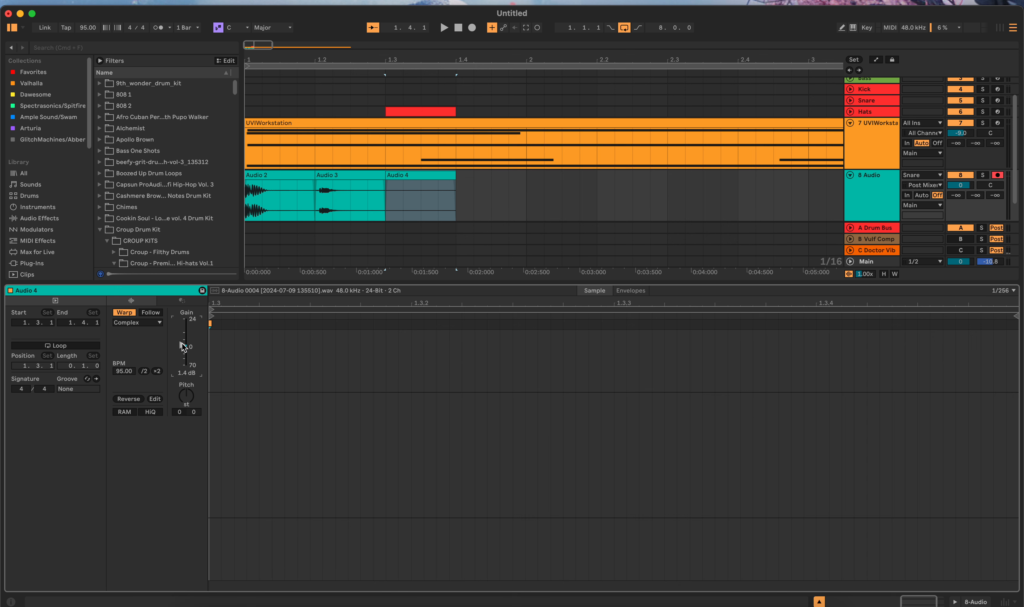
click(439, 183)
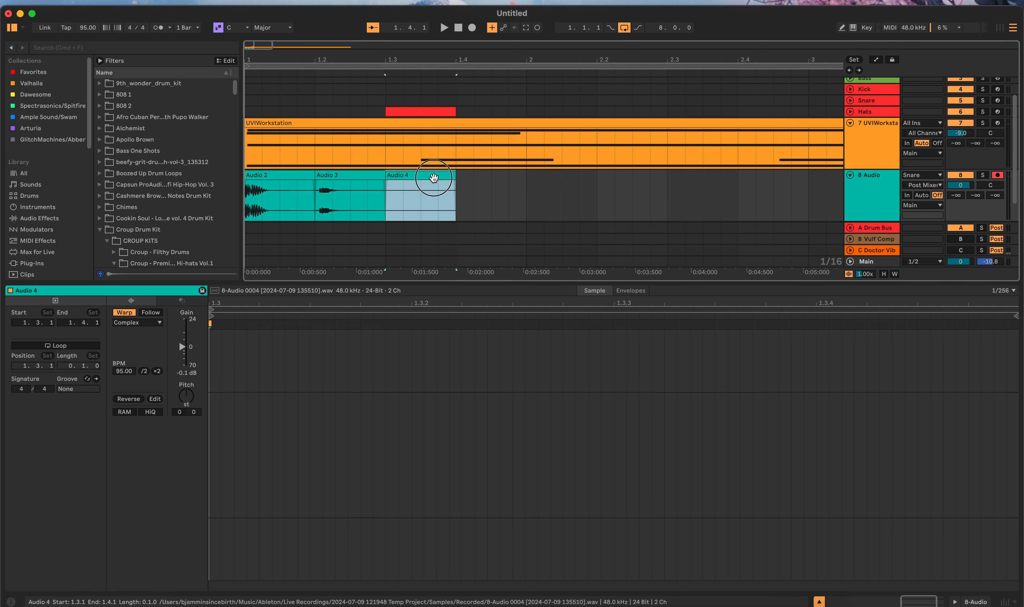
key(Delete)
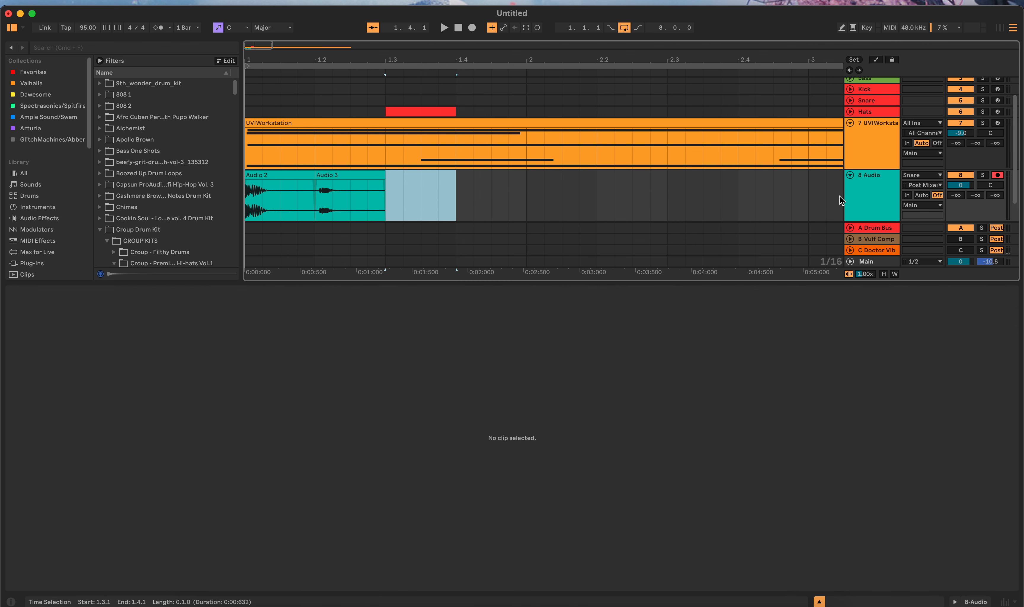
Step: Set the 8 Audio track's input to Hats and place its insert marker at 1.3.1
click(914, 177)
click(910, 250)
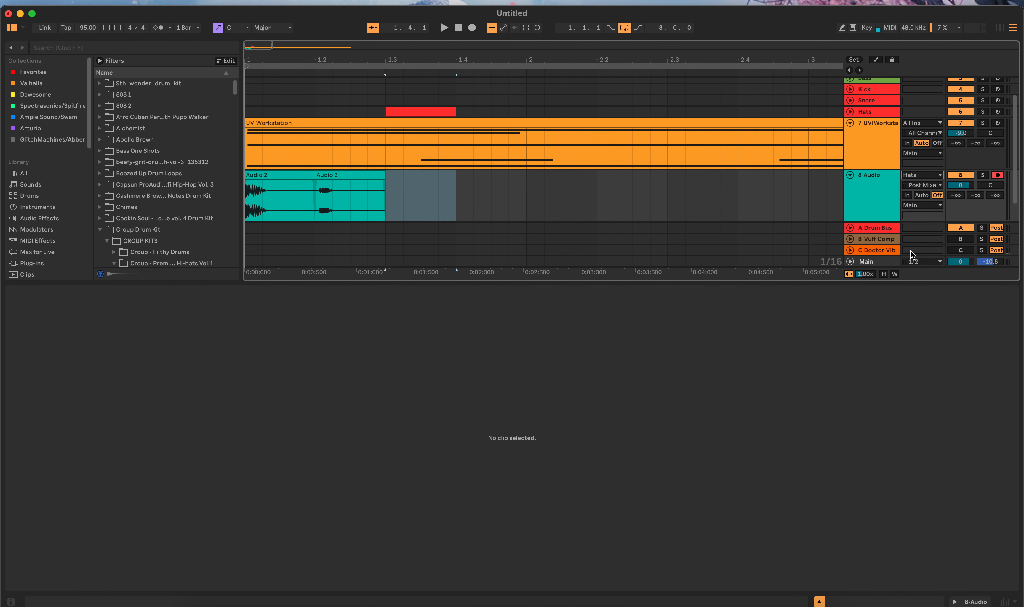
click(387, 196)
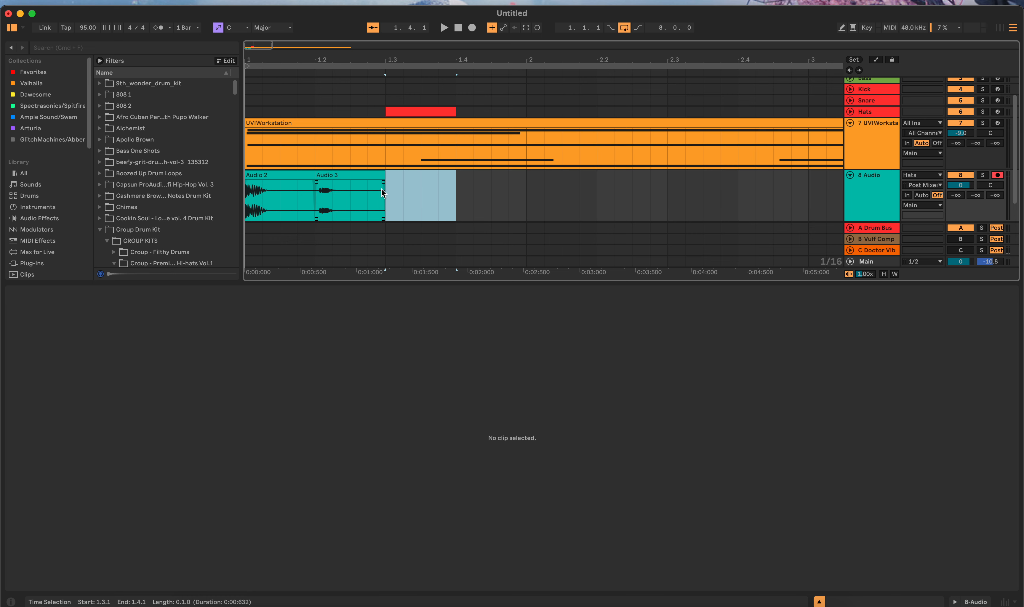
click(383, 192)
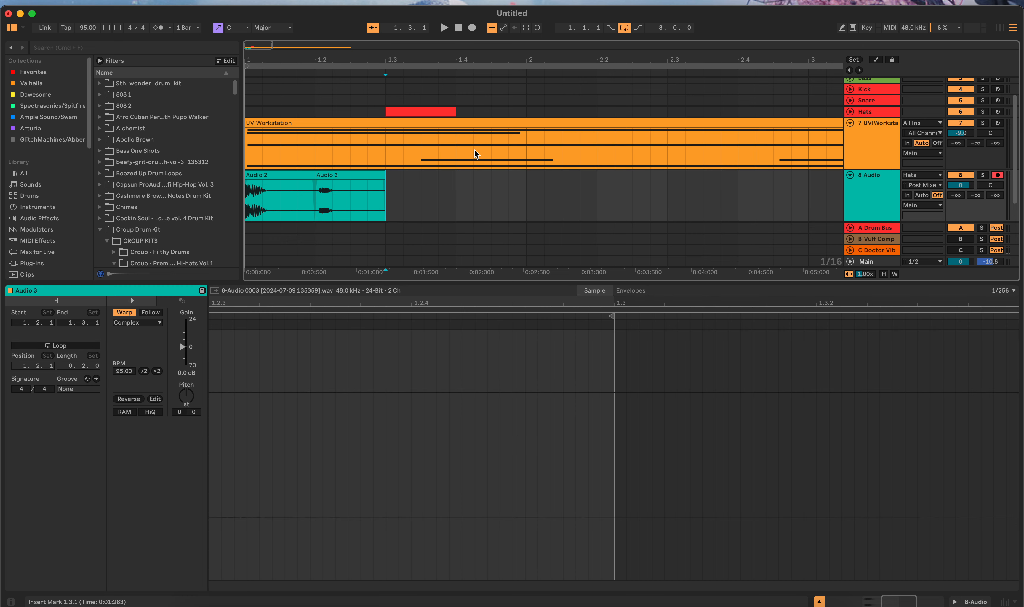
Step: Record the Subvert-processed hat onto 8 Audio from 1.3.1 and trim the clip's end to 1.4.1
click(472, 27)
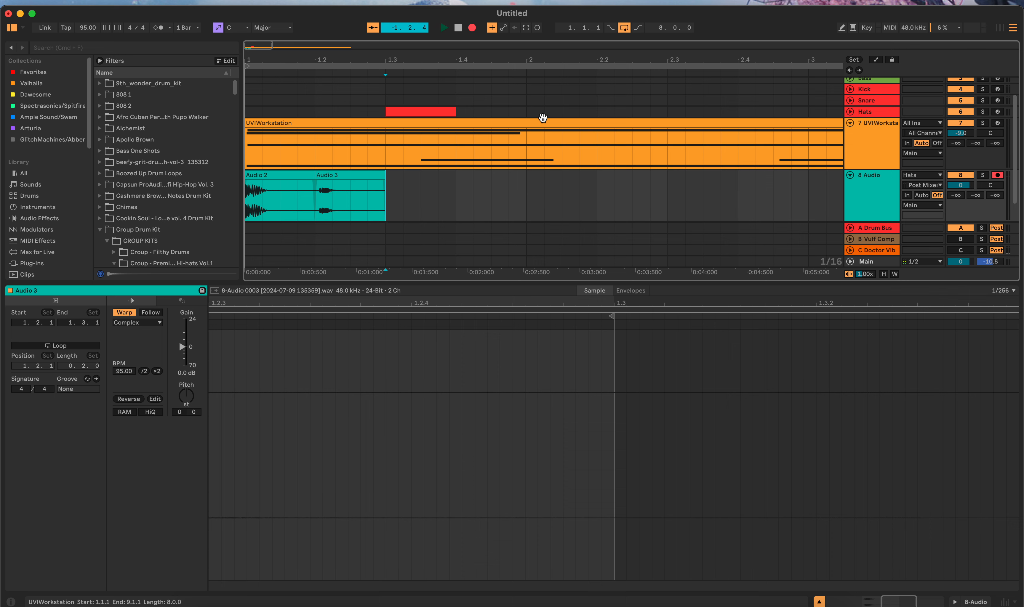
click(458, 28)
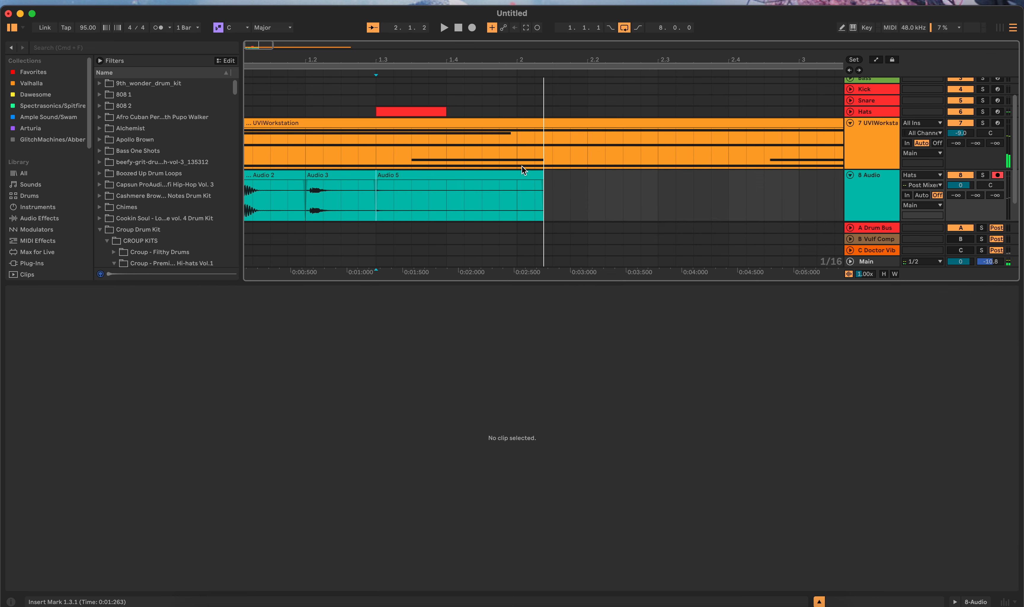
drag(541, 178, 447, 178)
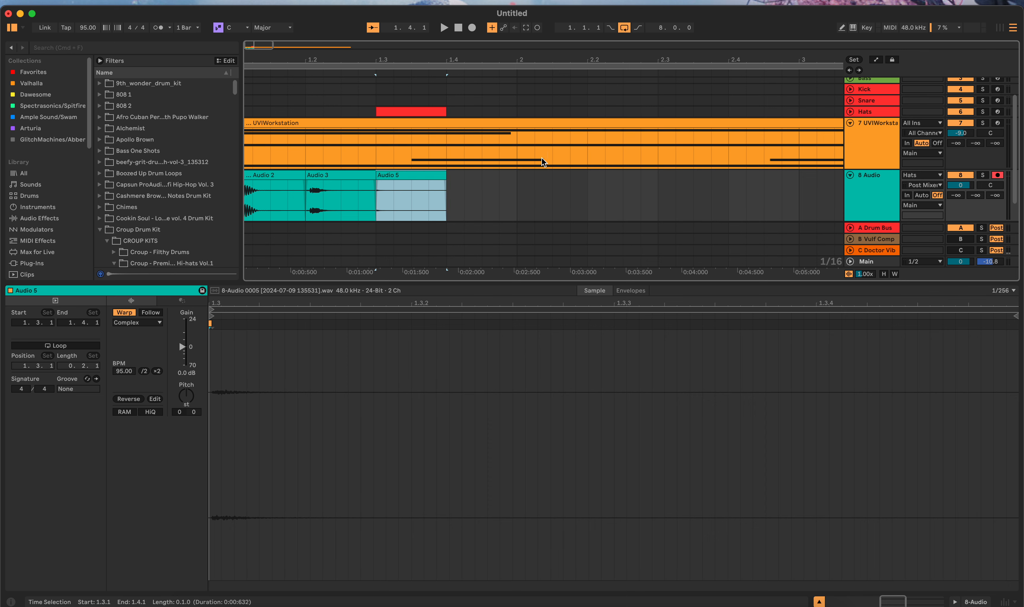
Step: Delete the MIDI clip at 1.3.1 on the Hats track and show that track's devices
click(436, 112)
key(Delete)
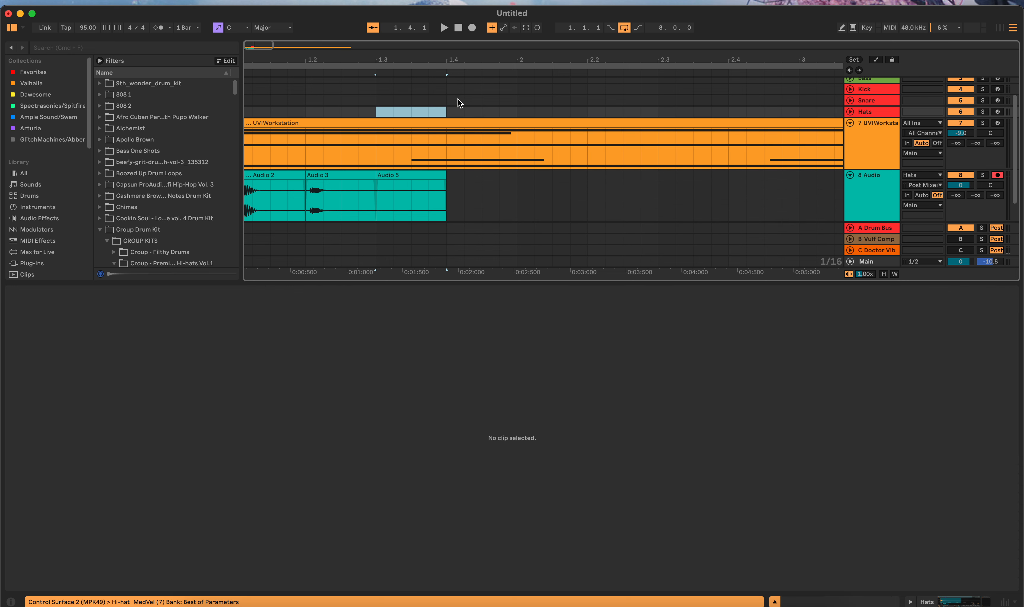
click(458, 111)
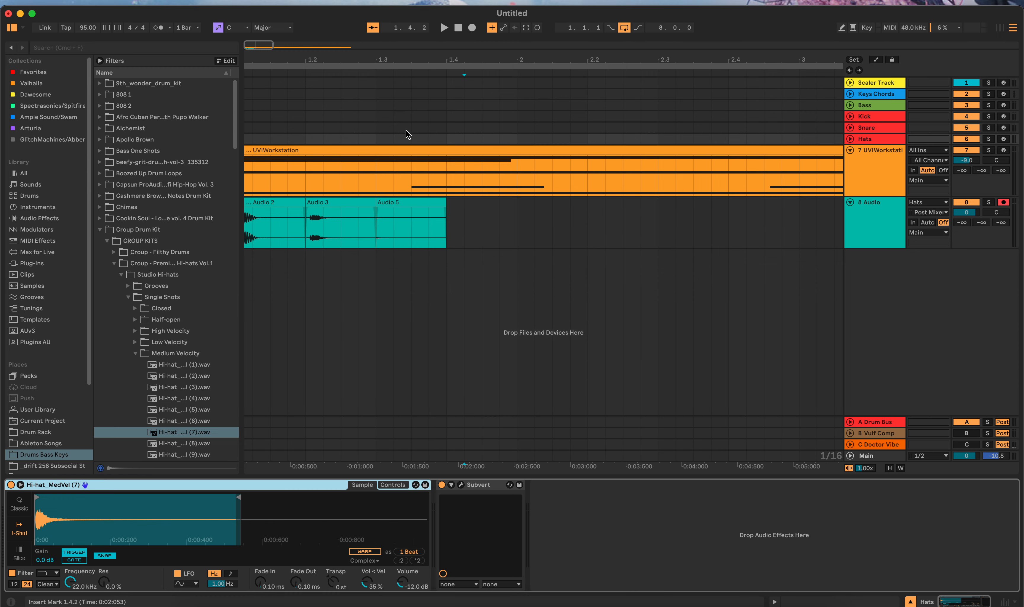
Step: Load the recorded Audio 5 clip into the Hats track's Simpler, crop the sample and set its gain to 11 dB
drag(393, 206, 204, 509)
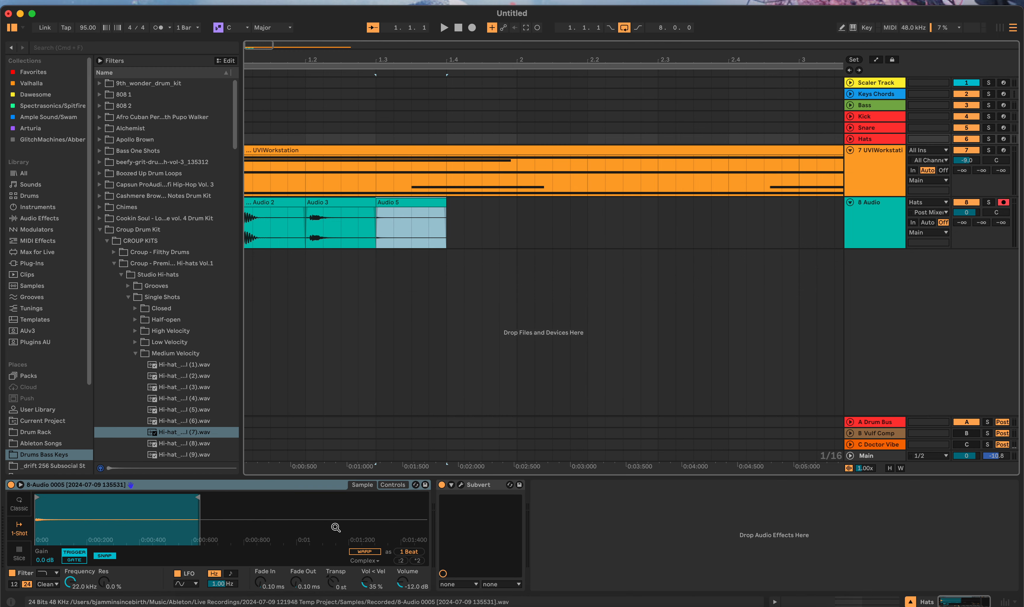
right_click(318, 518)
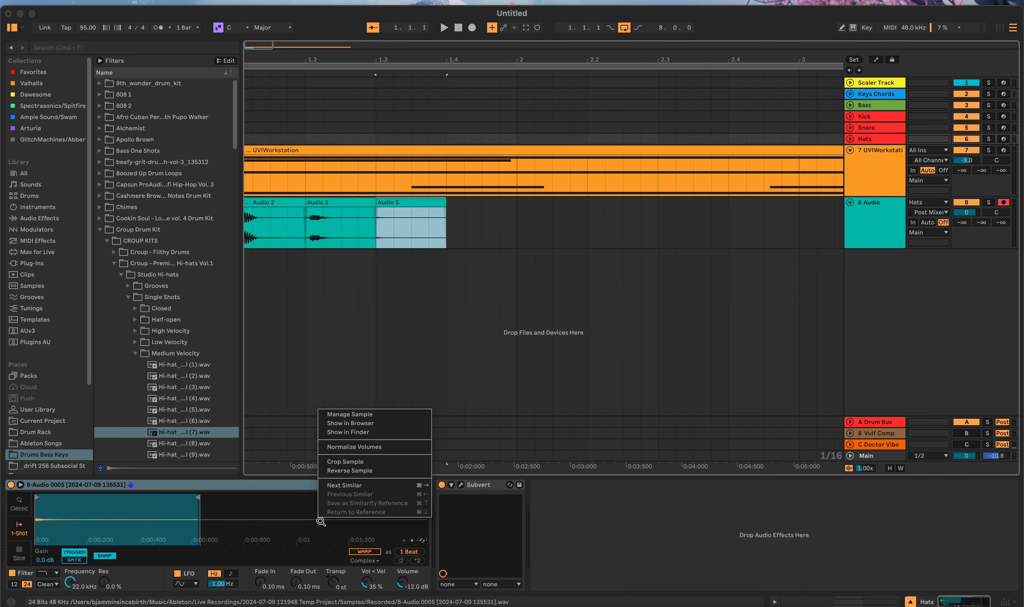
click(356, 462)
drag(48, 561, 48, 552)
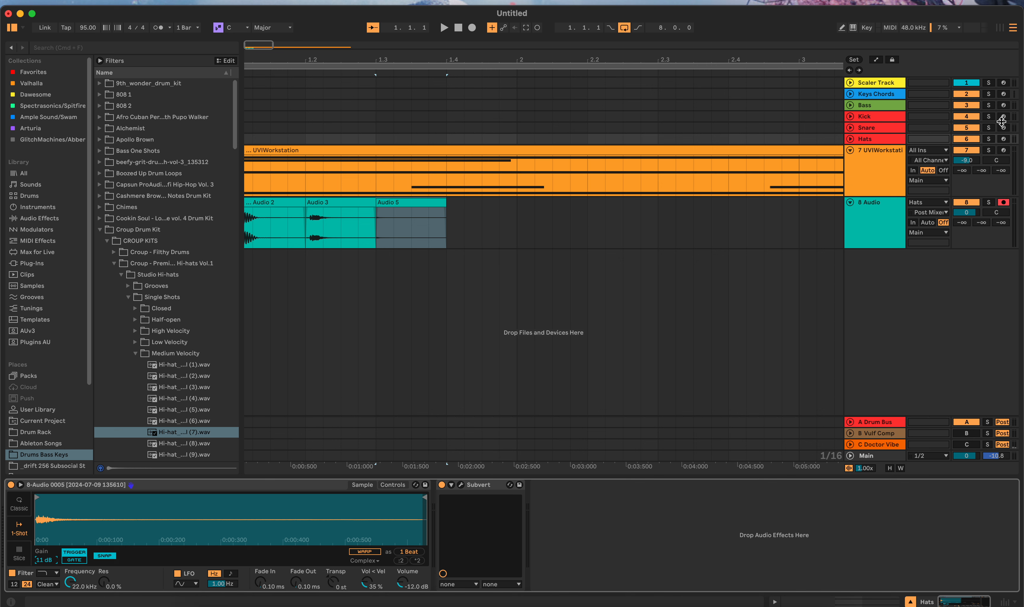
Step: Arm the Hats track and move its Subvert device onto the 7 UVIWorkstation track
click(1003, 138)
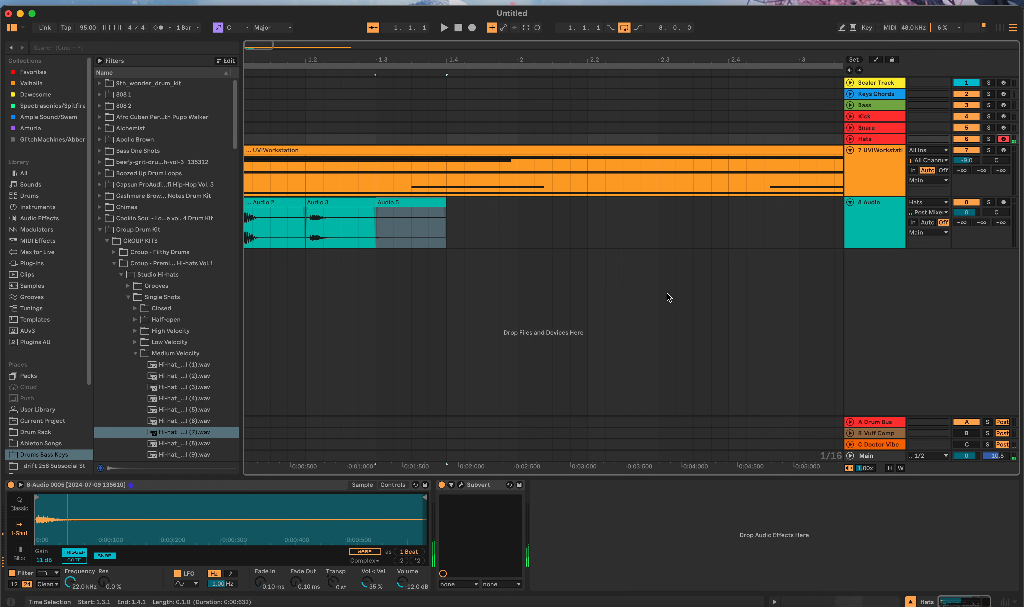
click(487, 484)
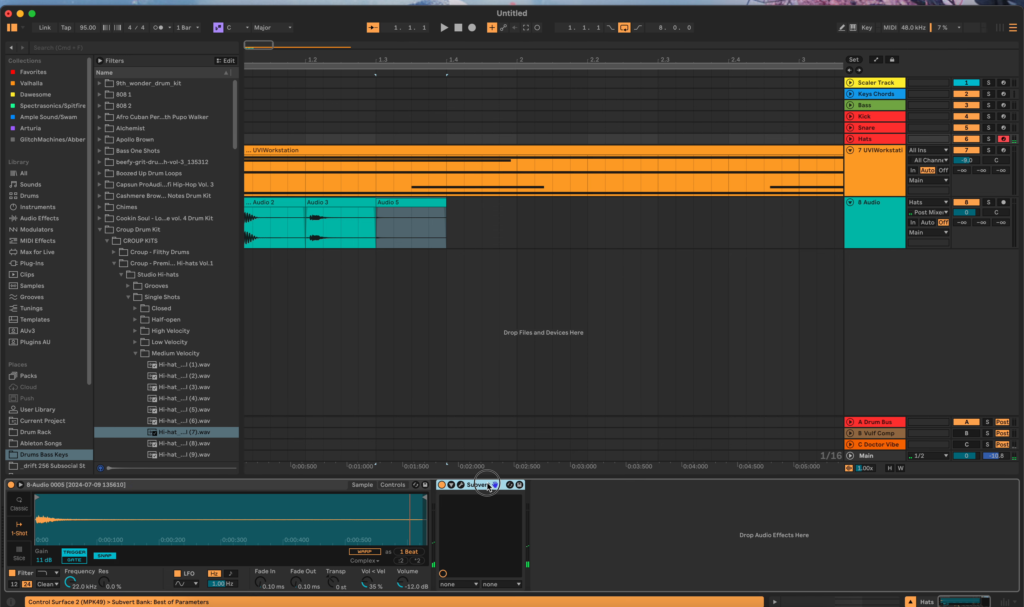
drag(487, 484, 510, 186)
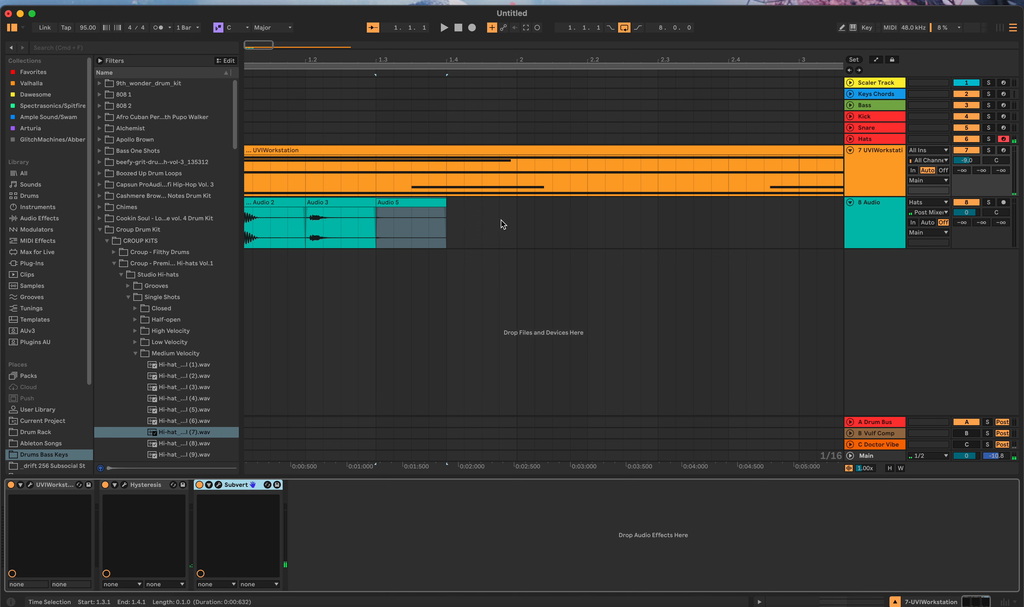
Step: Set the gain of the Hats track's Simpler to 14 dB and delete the 8 Audio track
click(453, 137)
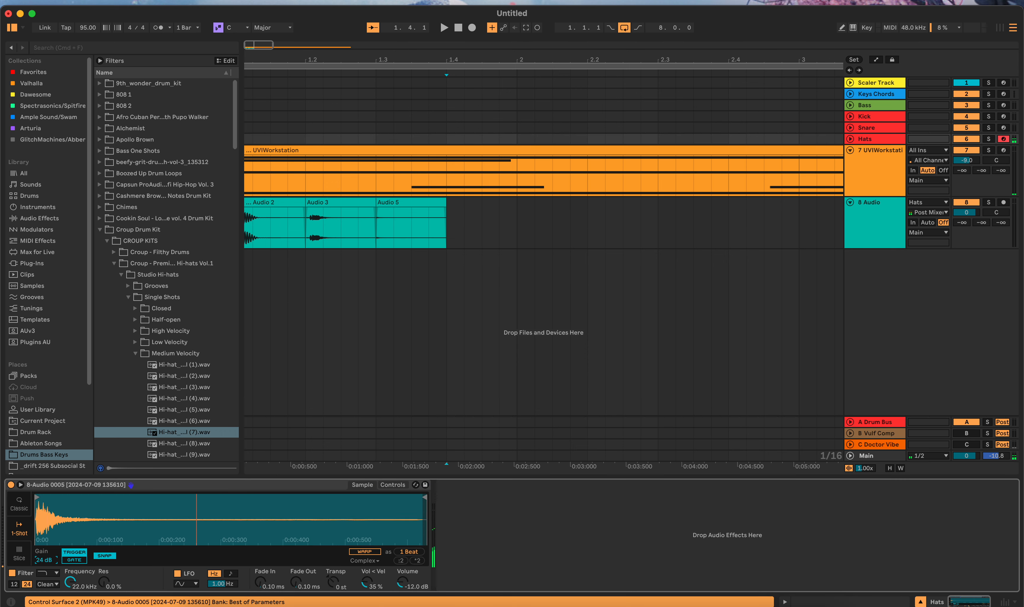
drag(43, 560, 43, 570)
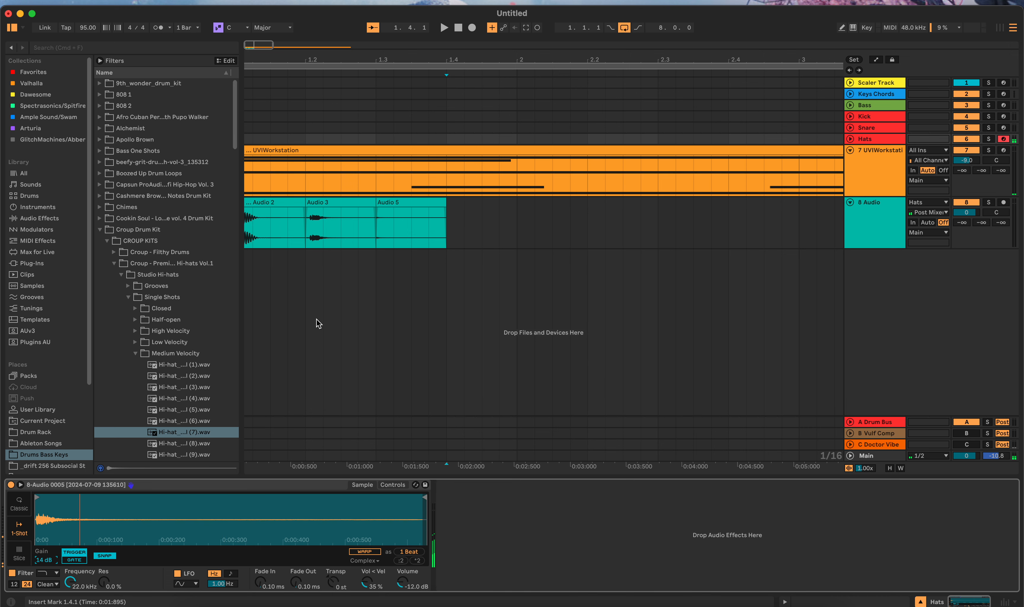
click(882, 231)
key(Delete)
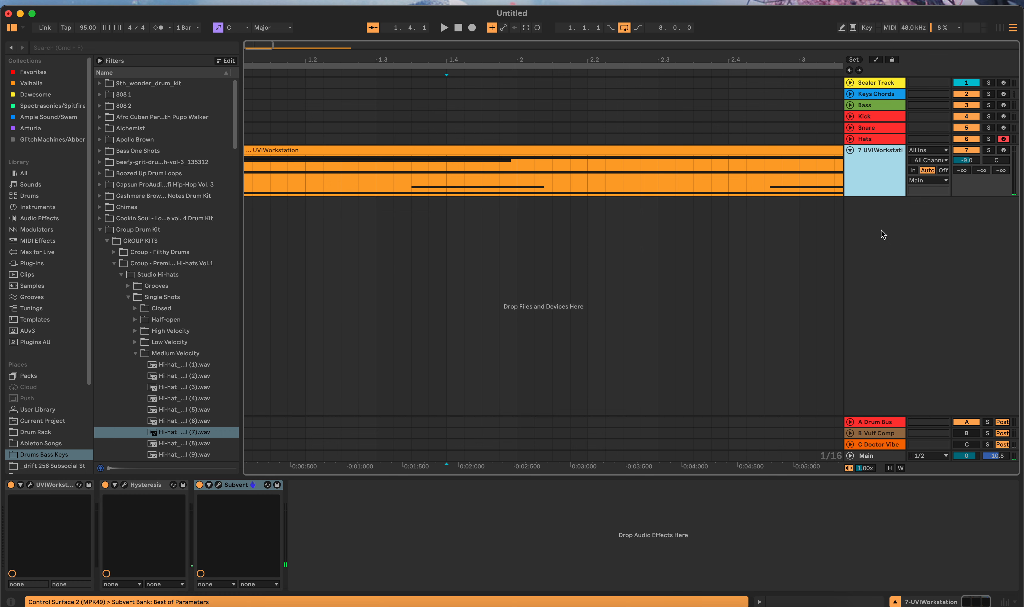
click(839, 138)
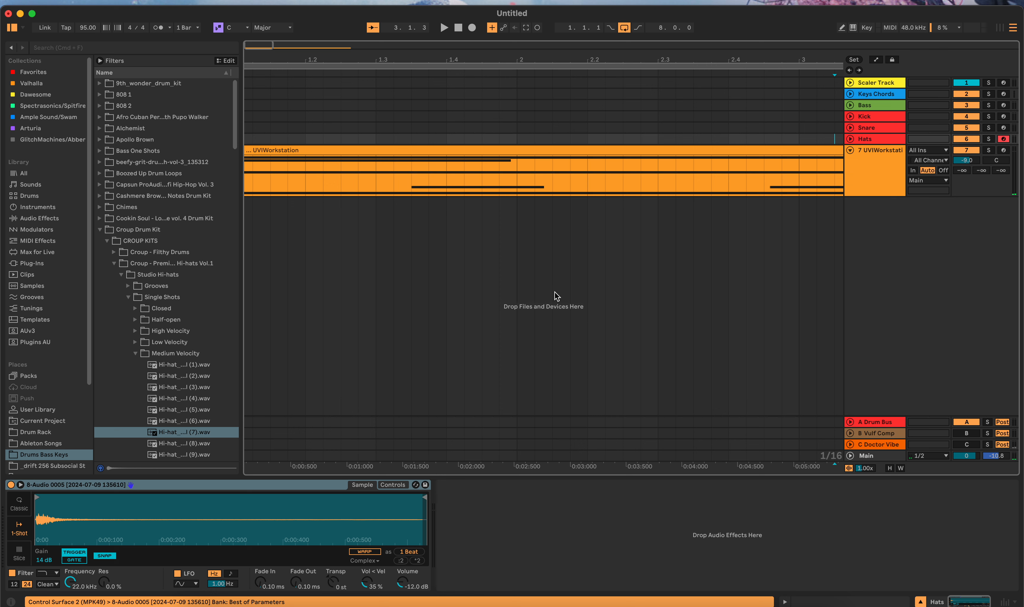
Step: Arm the Snare track and crop the sample in its Simpler
click(1003, 117)
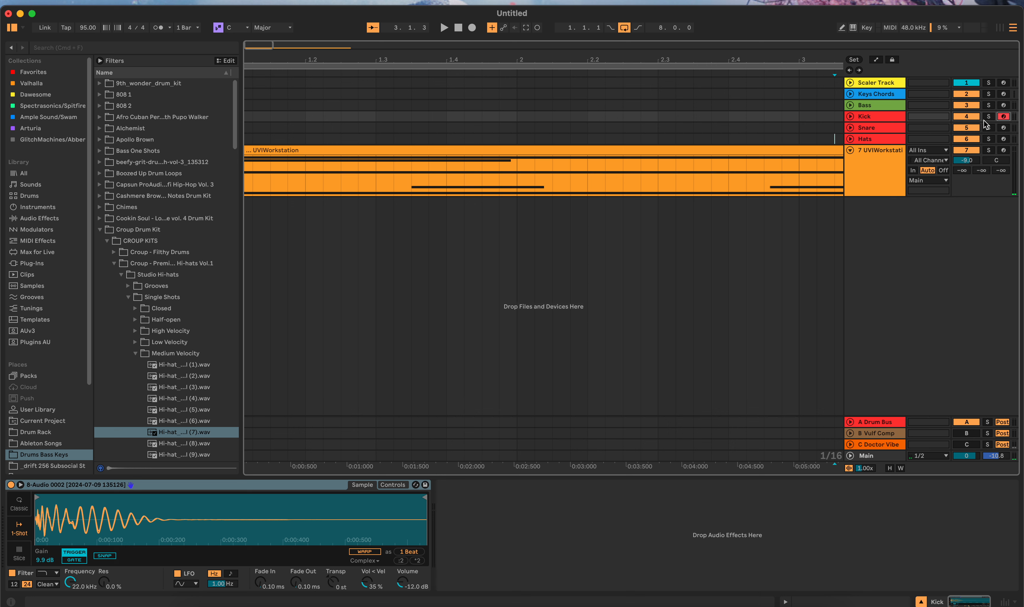
click(1003, 128)
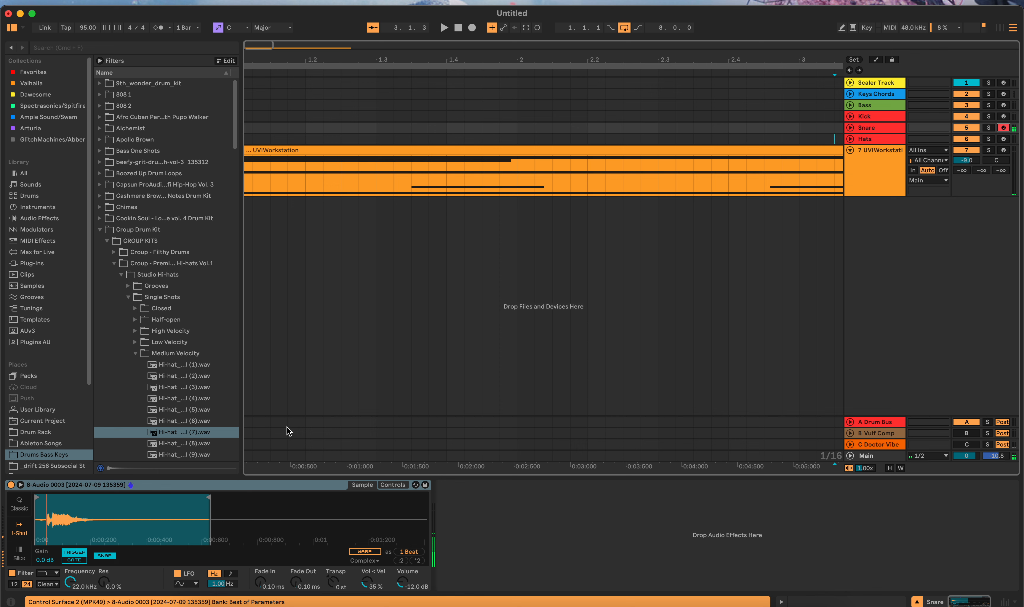
right_click(278, 501)
click(320, 443)
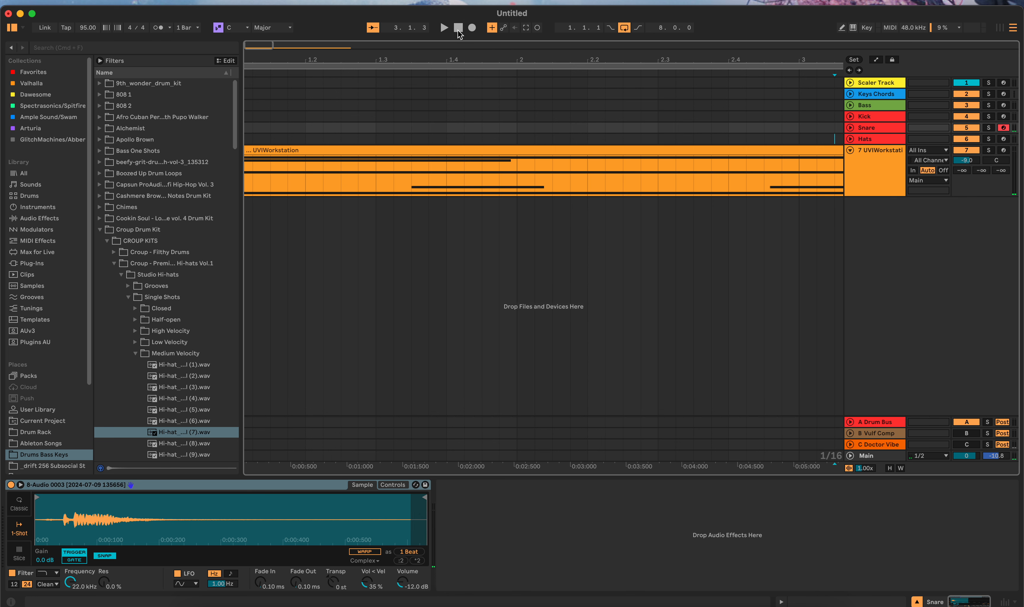
click(472, 28)
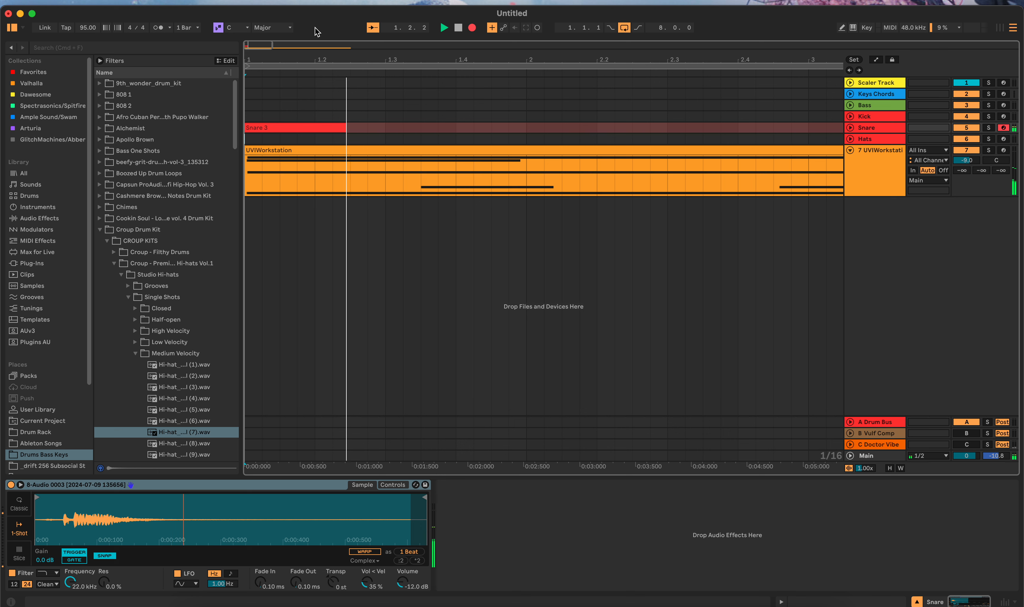
click(458, 27)
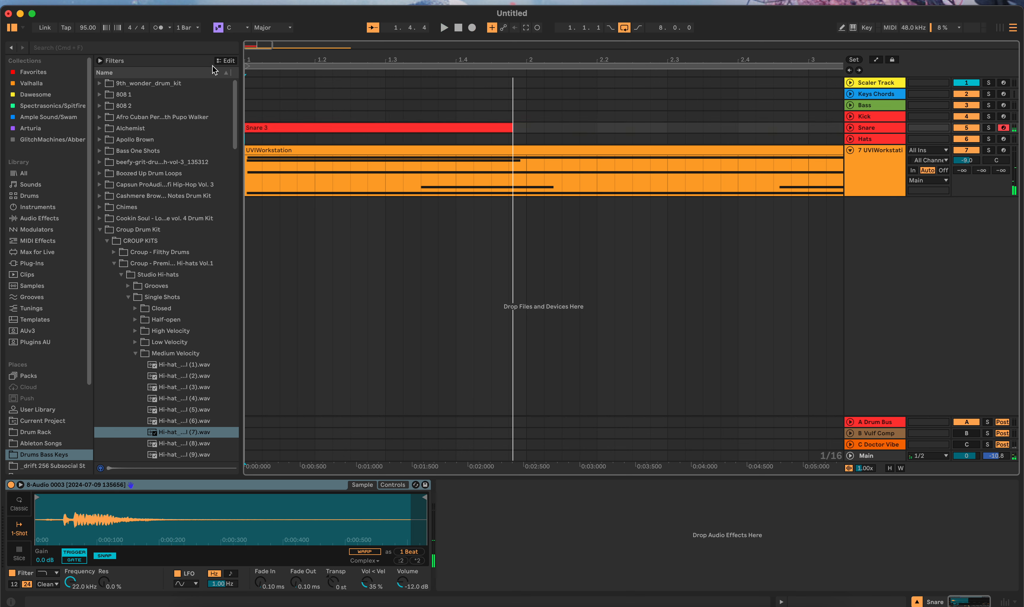
key(super+z)
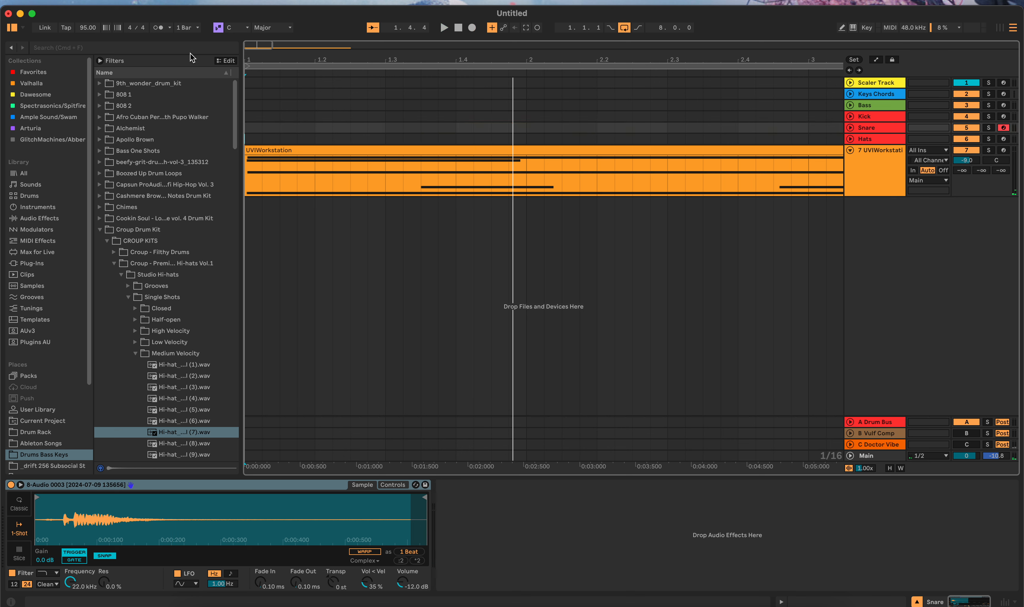
Step: Turn on the metronome, record a snare MIDI part from 1.1.1 and trim the clip's end to 5.1.1
click(154, 28)
click(472, 28)
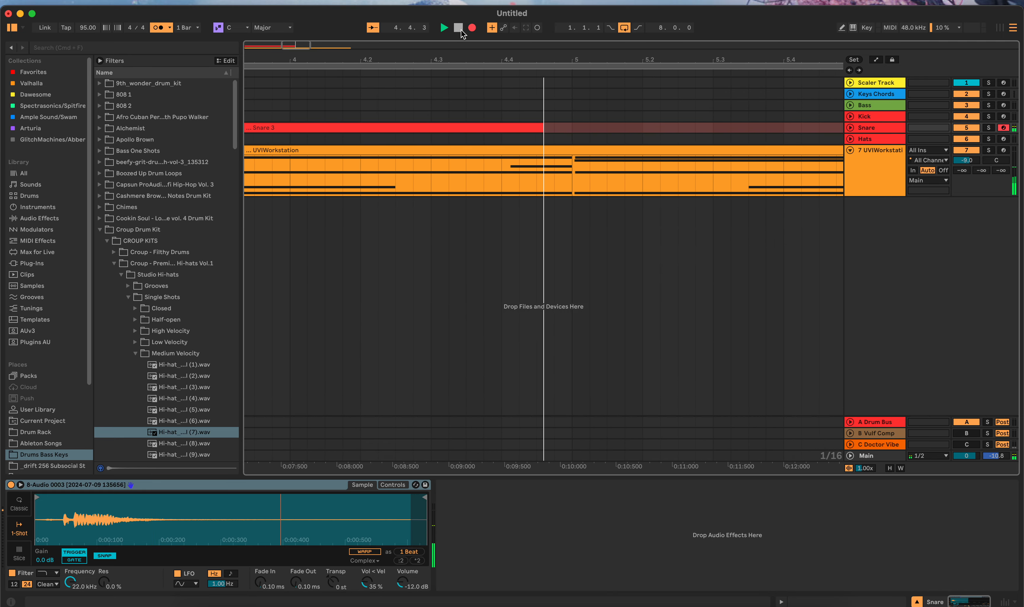
click(460, 30)
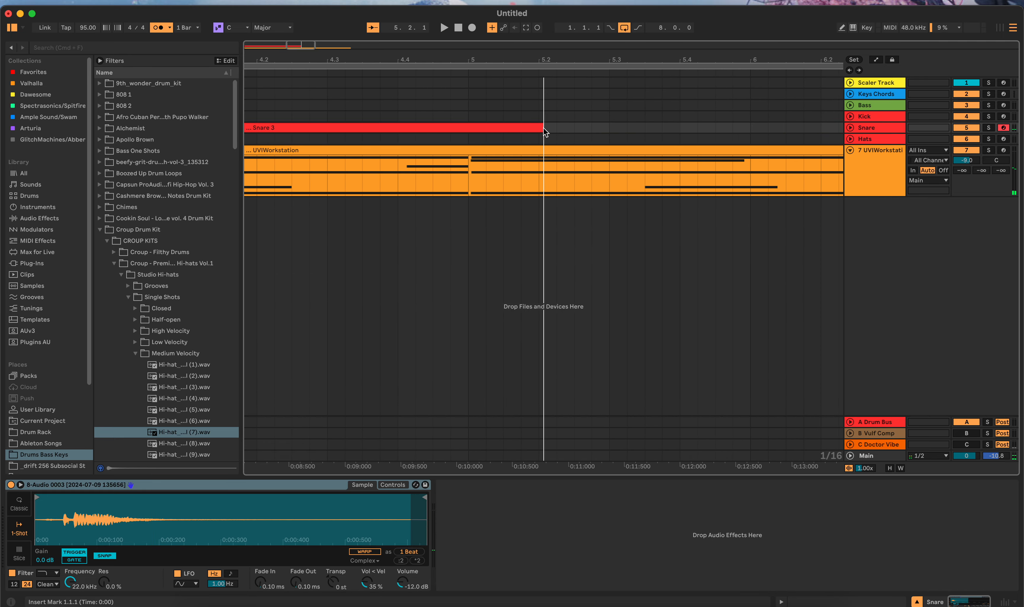
drag(543, 127, 469, 126)
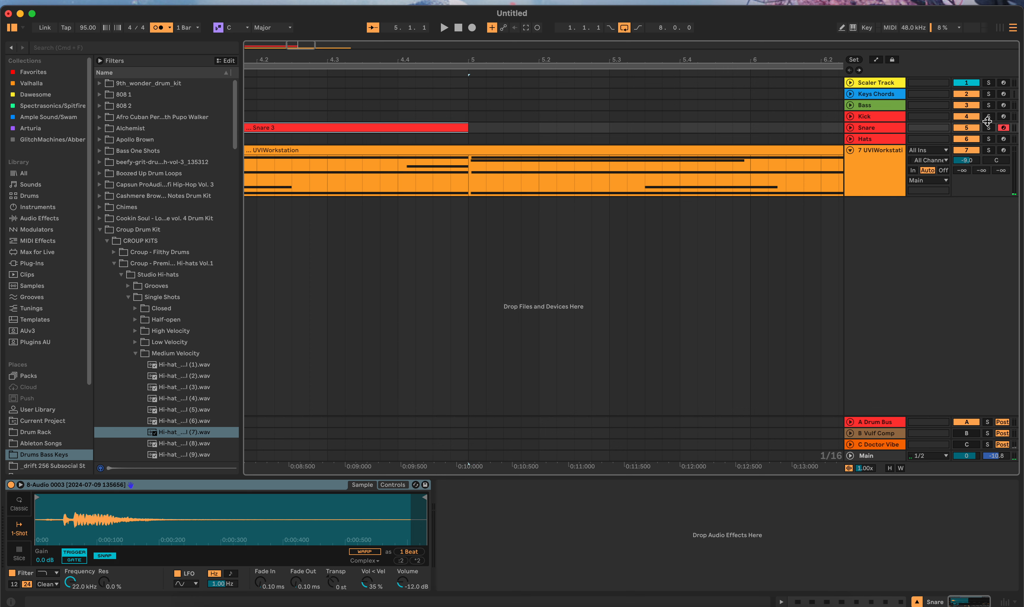
Step: Arm the Kick track, record a kick MIDI part from 1.1.1 and trim the clip's end to 5.1.1
click(1004, 117)
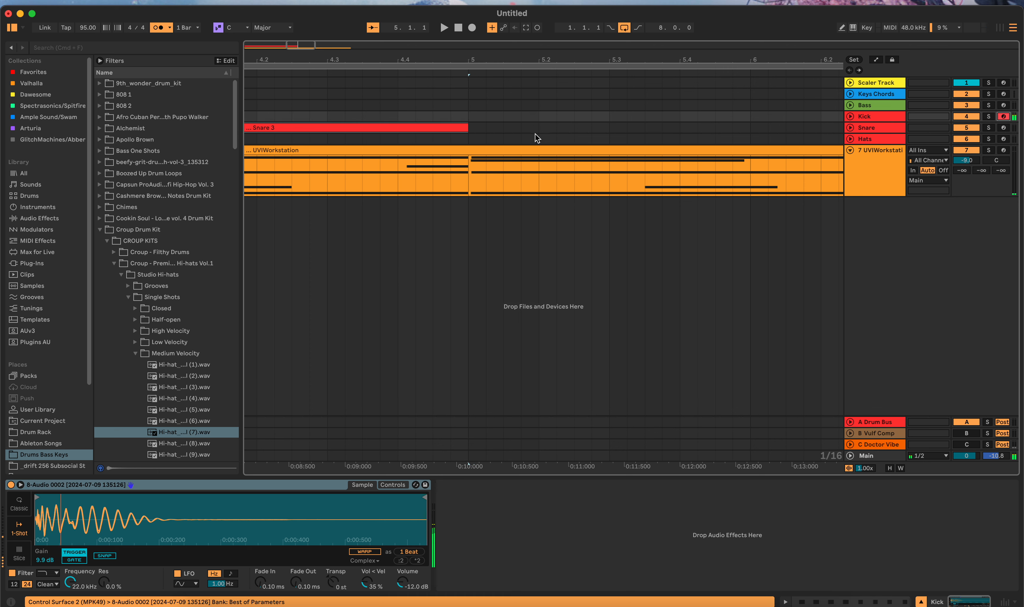
click(458, 27)
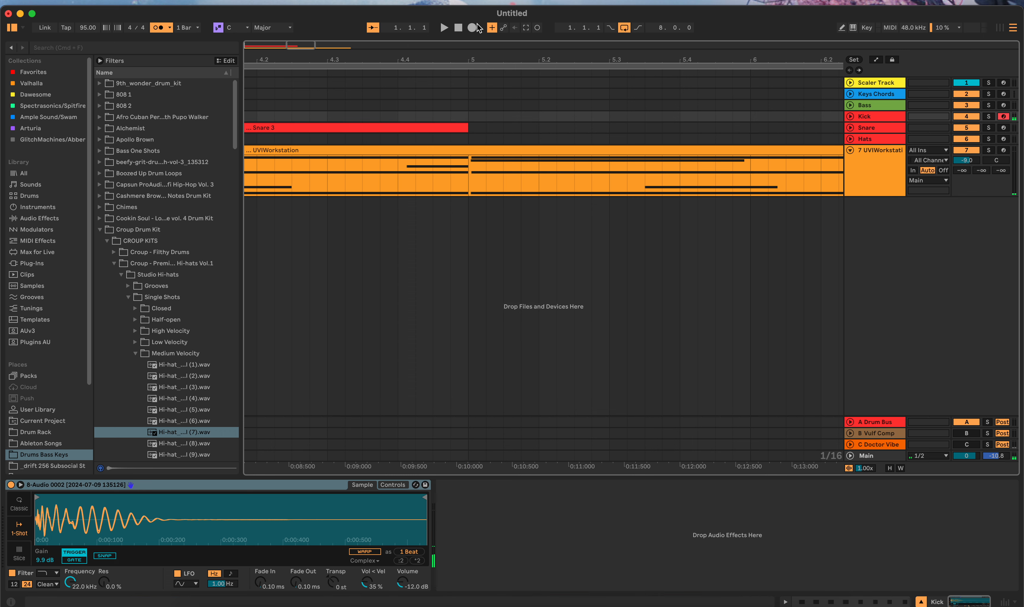
click(472, 27)
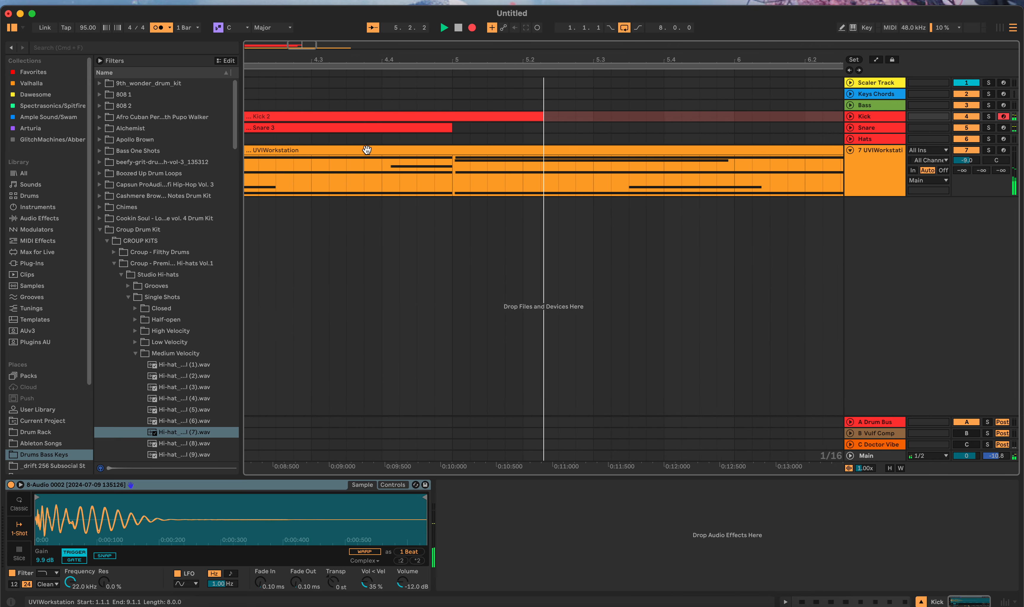
click(458, 27)
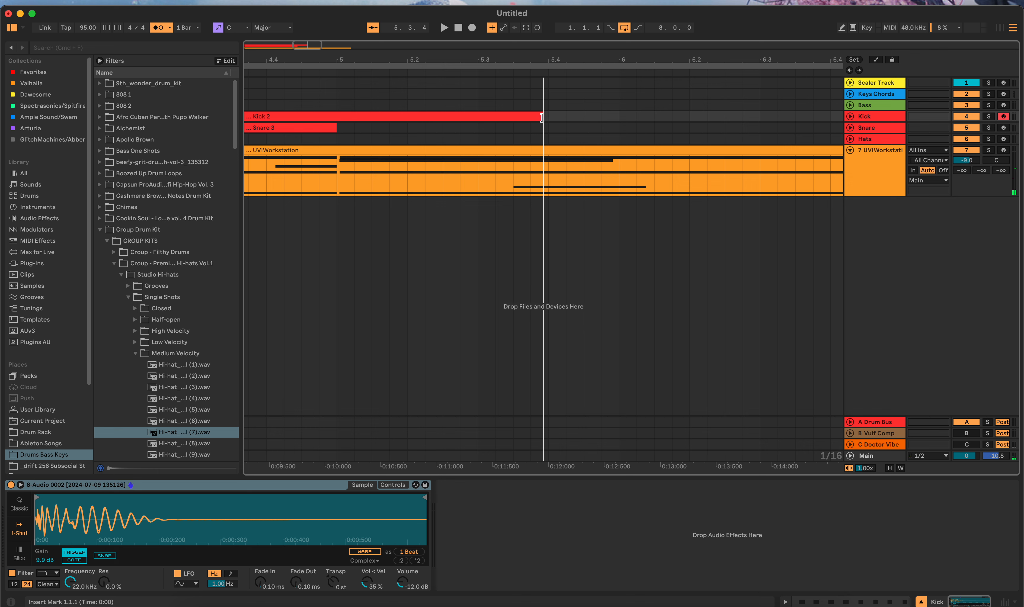
drag(491, 123, 337, 121)
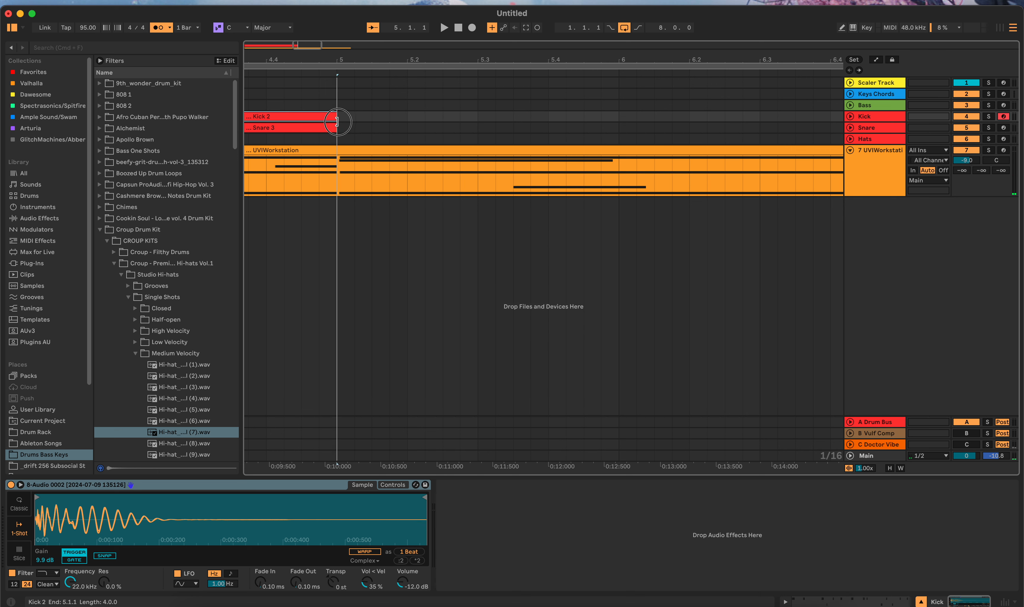
Step: Arm the Hats track and insert an empty four-bar MIDI clip on it from 1.1.1 to 5.1.1
click(1002, 140)
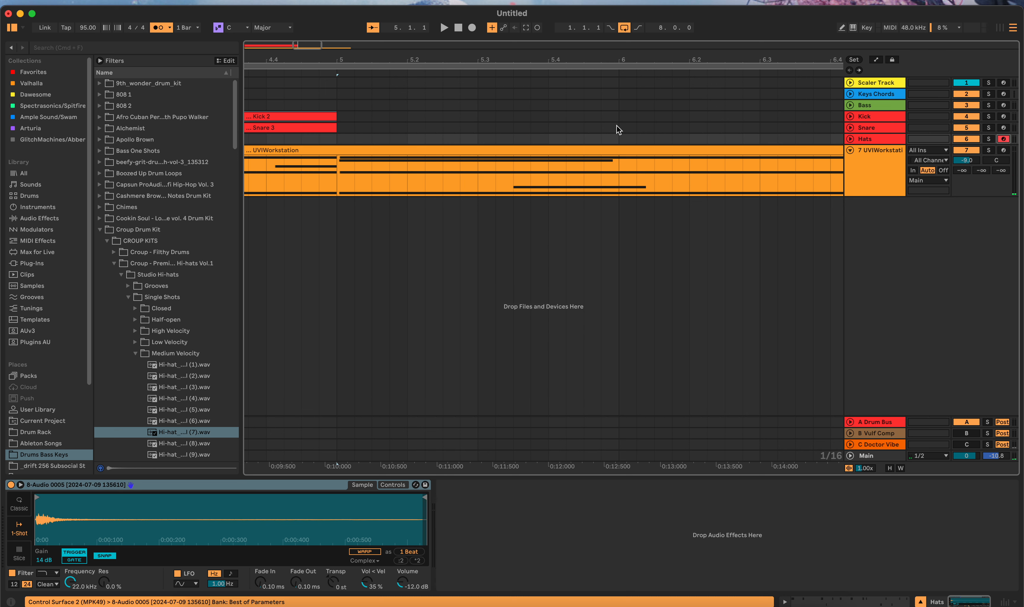
click(458, 28)
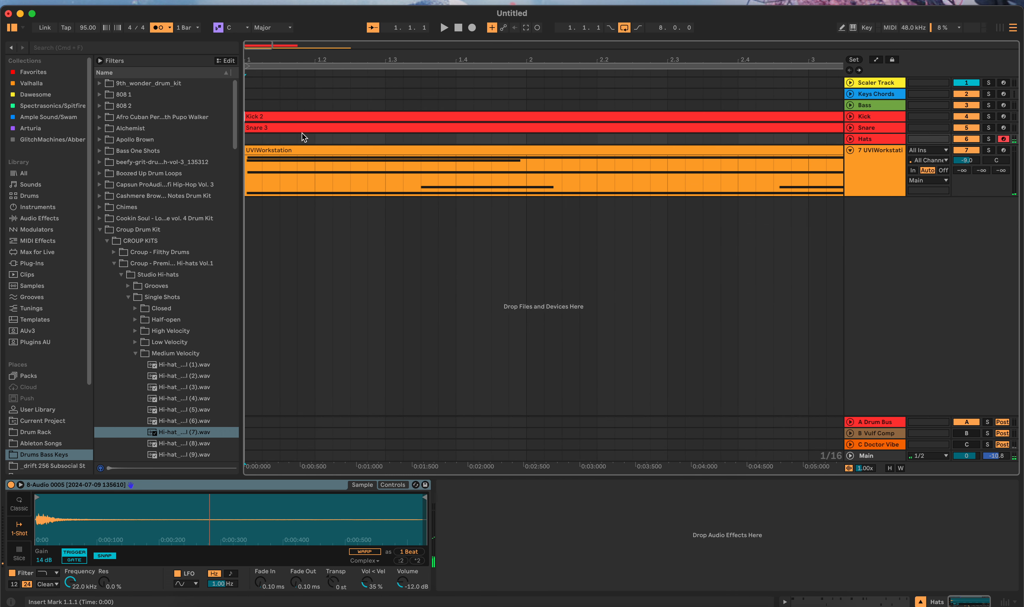
drag(246, 141, 750, 141)
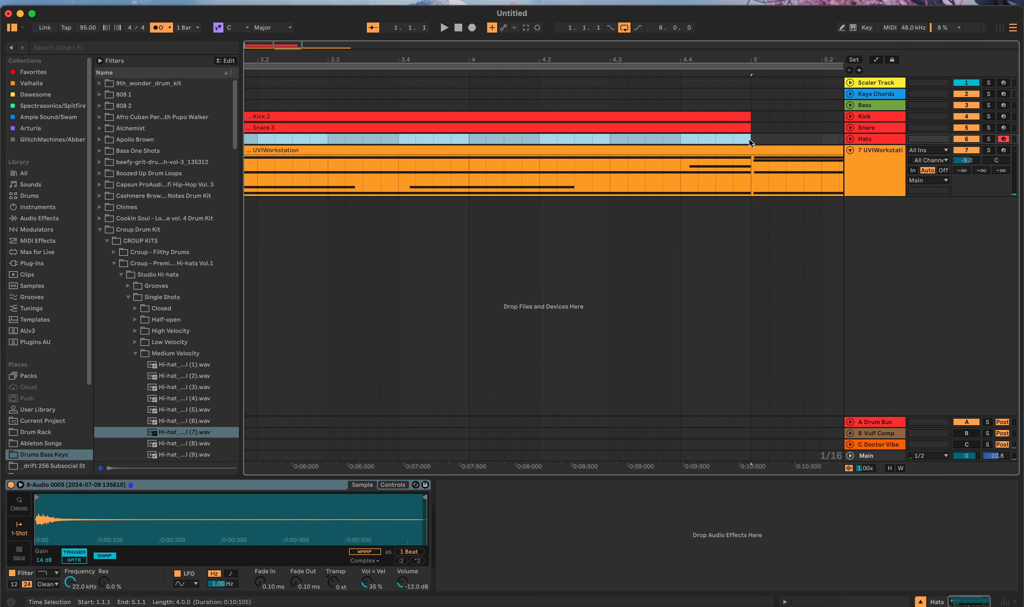
key(super+shift+m)
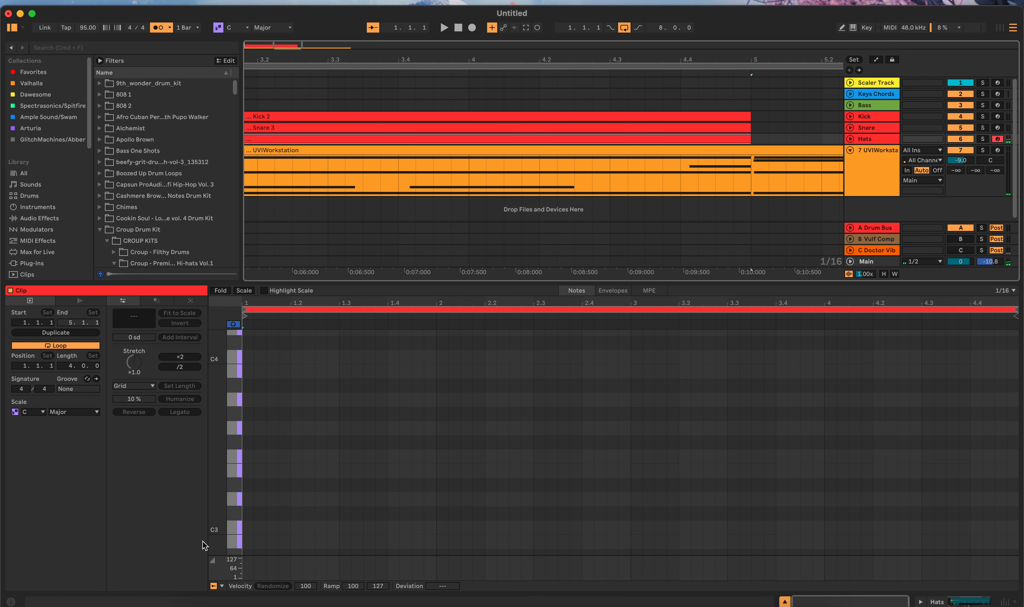
Step: Add a C3 note to the Hats clip, fit it to the full four bars and chop it on the 1/16 grid
scroll(261, 509, down, 2)
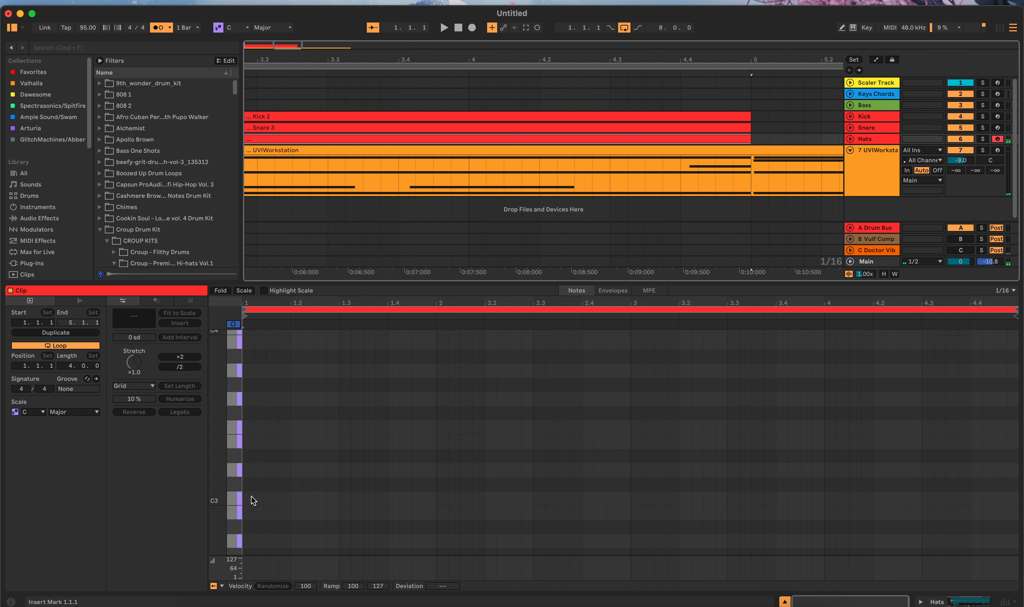
double_click(245, 498)
drag(248, 487, 1016, 542)
right_click(964, 499)
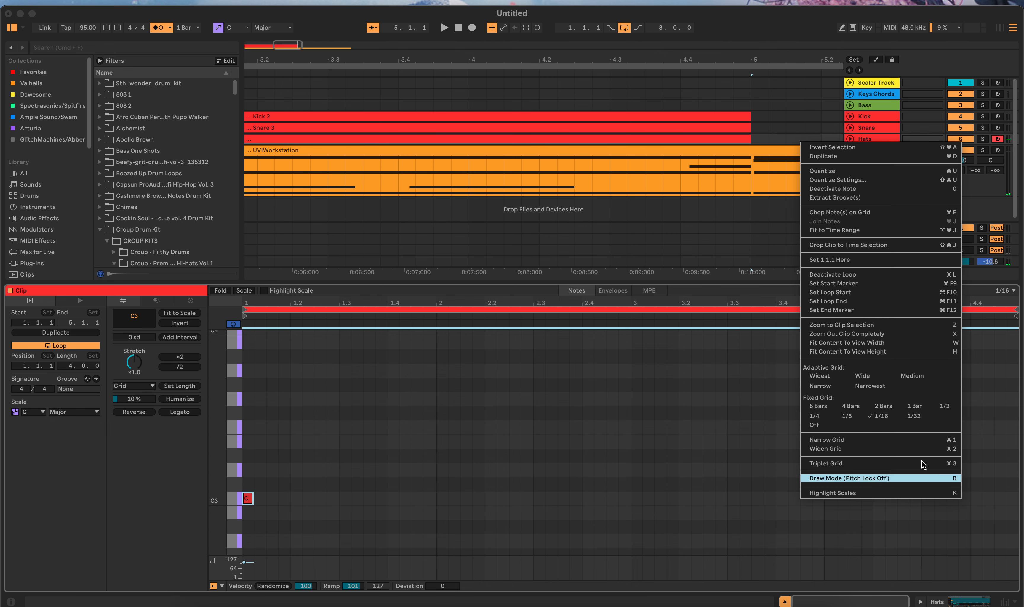
click(828, 231)
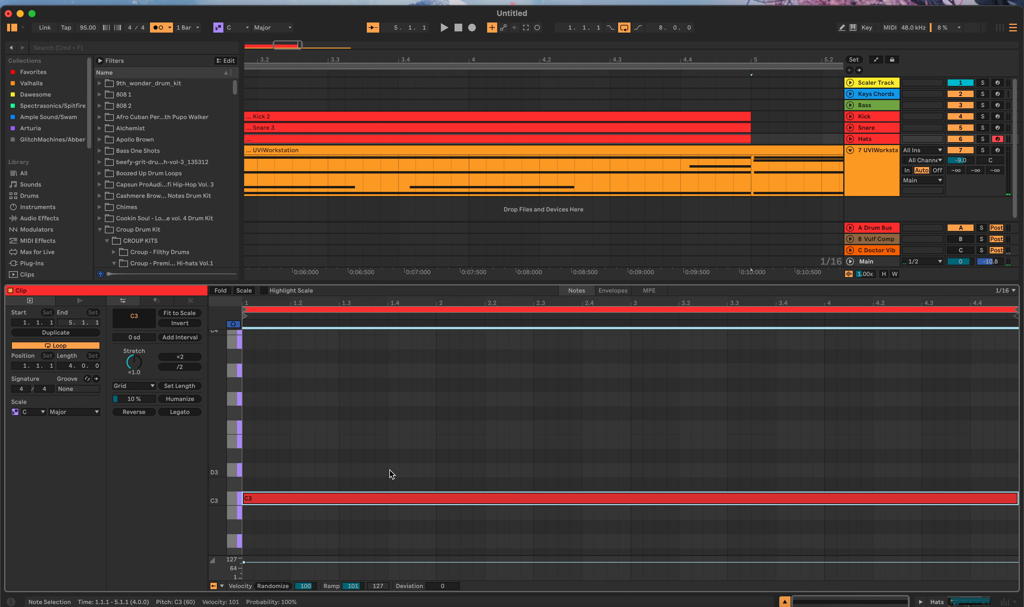
key(super+e)
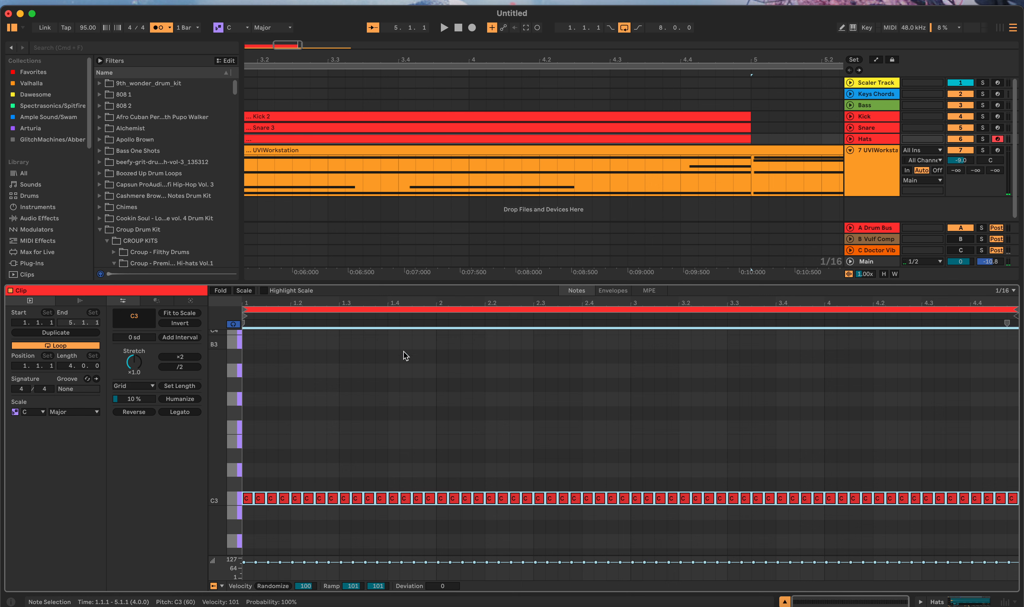
Step: Randomize the hat notes' velocities, set the randomize amount to 104 and lower the velocity deviation to about -20
click(272, 586)
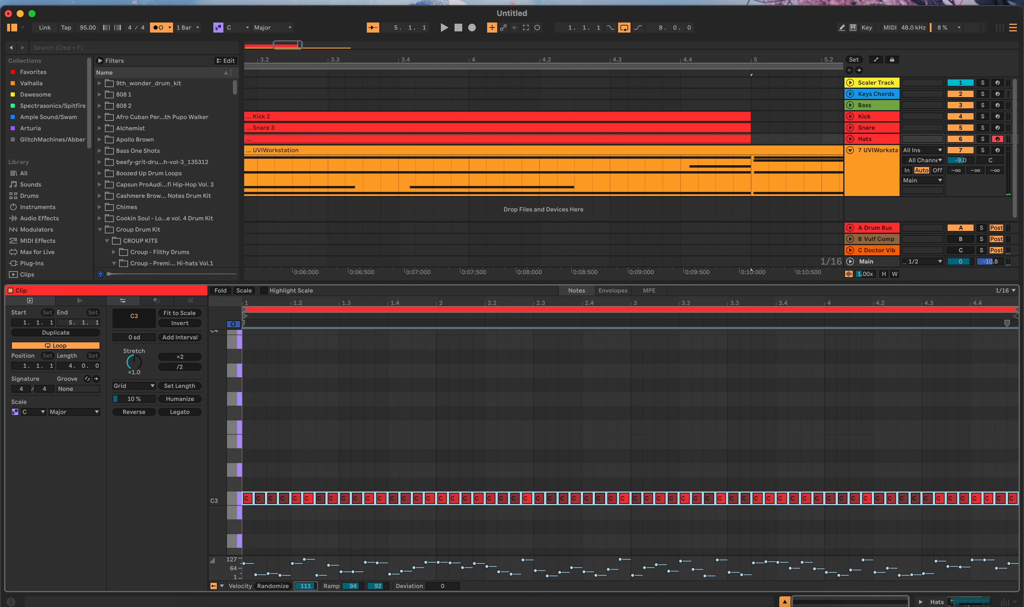
drag(306, 586, 305, 590)
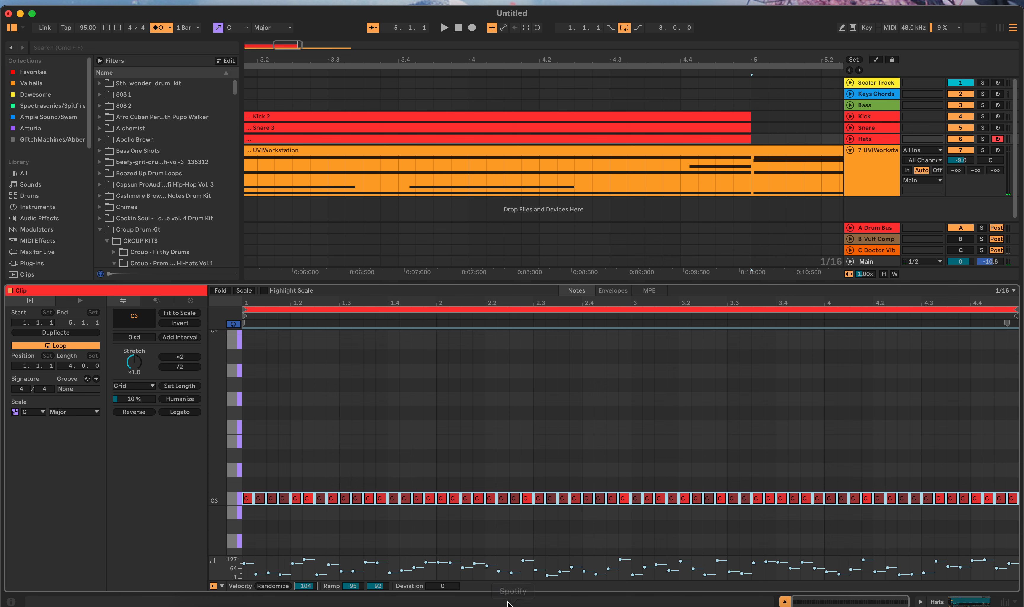
drag(443, 586, 442, 594)
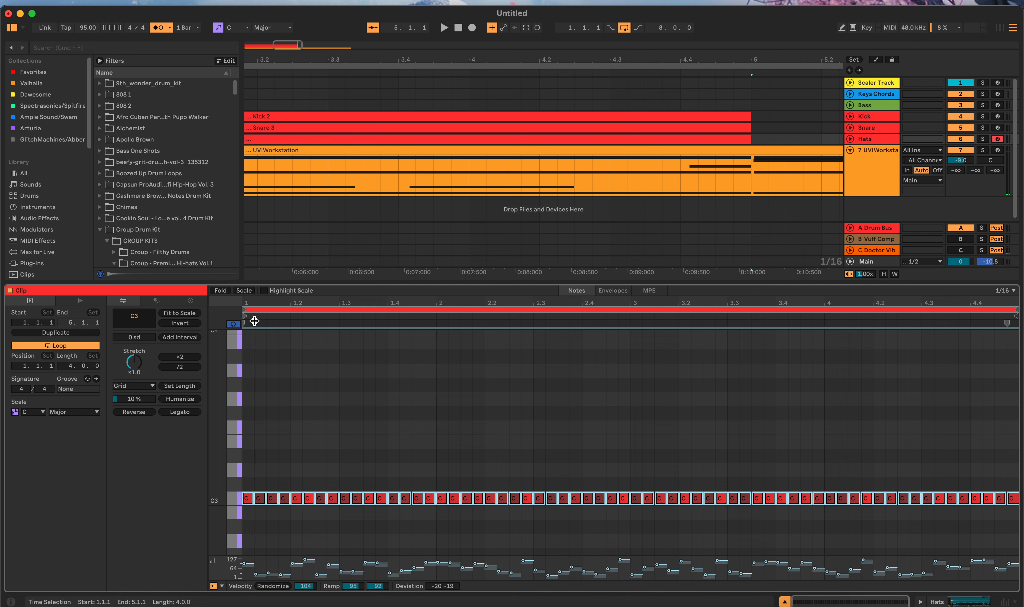
Step: Play back the kick, snare and hat pattern through bar 4 with the Hats devices shown, and stop at its end
key(space)
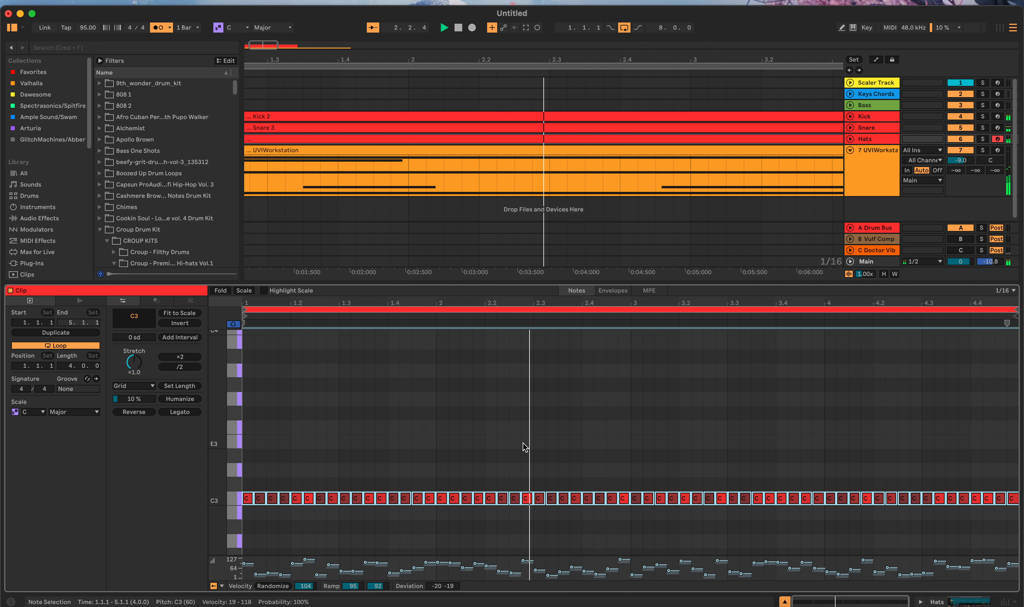
key(shift+Tab)
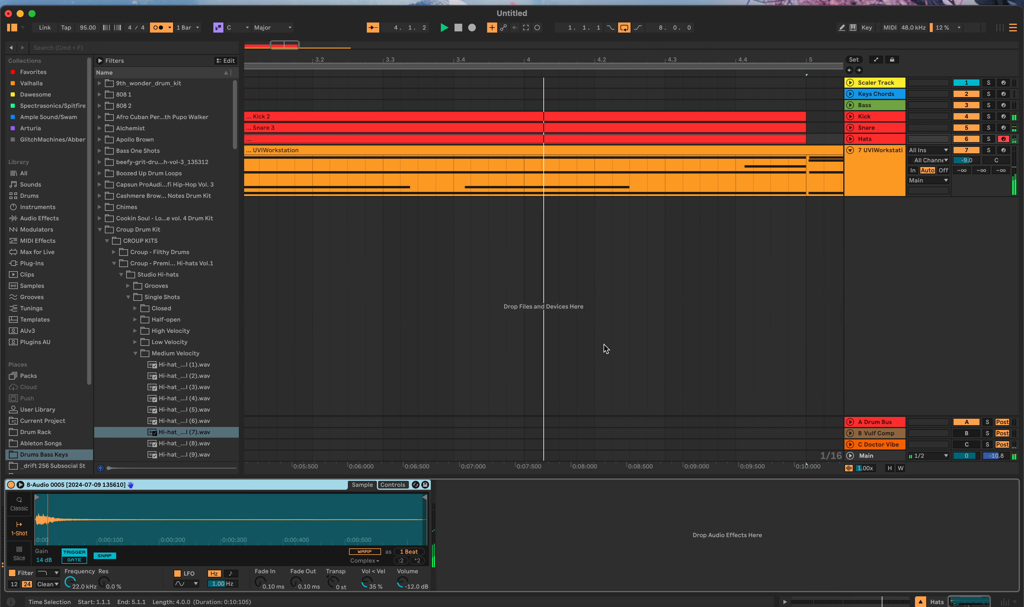
click(459, 28)
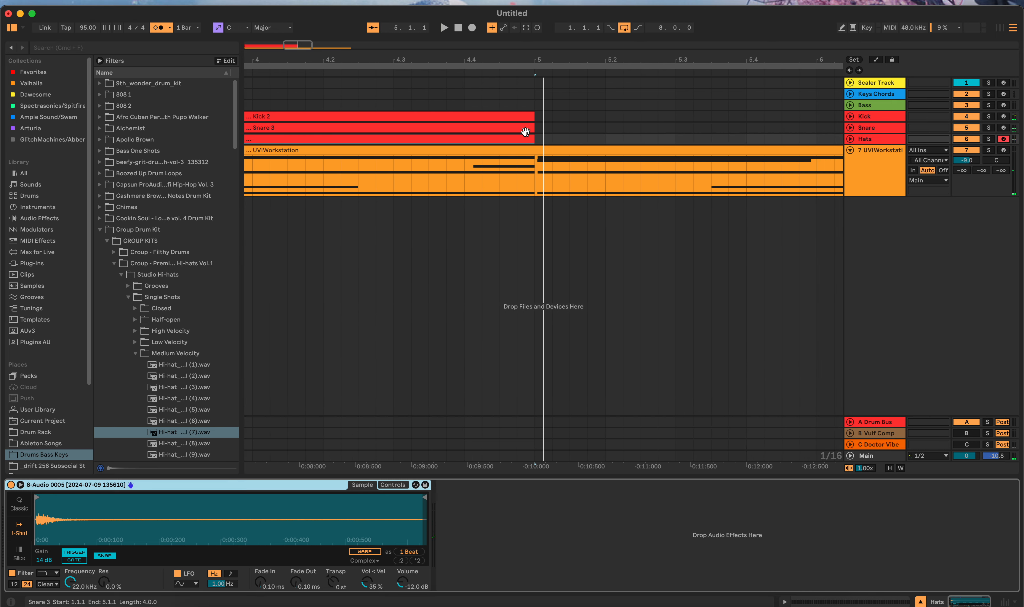
Step: Duplicate the four-bar kick, snare and hat clips together so that they repeat from 5.1.1 to 9.1.1
scroll(539, 128, down, 3)
scroll(541, 128, down, 3)
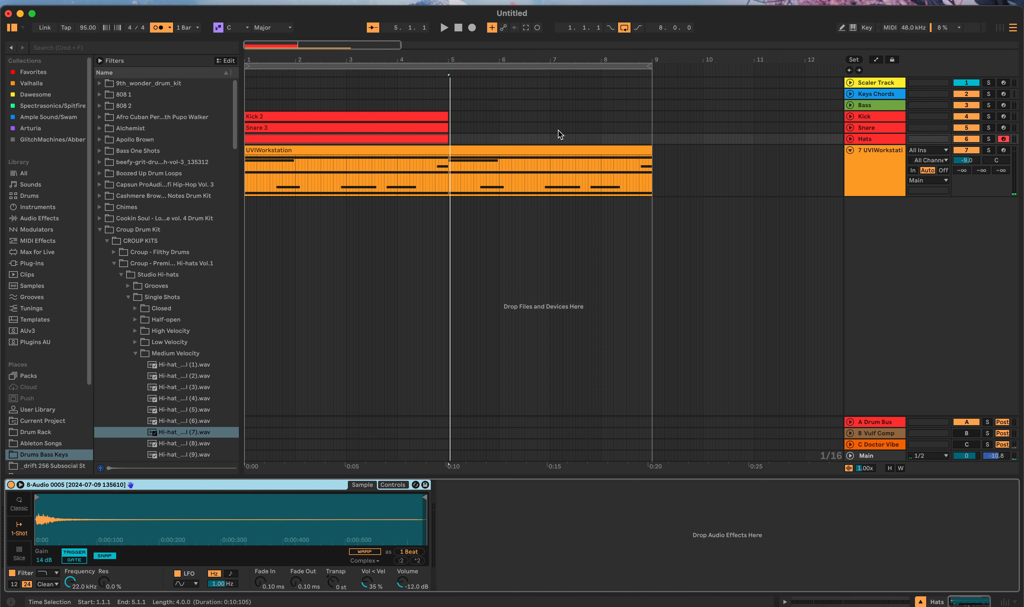
drag(448, 116, 245, 141)
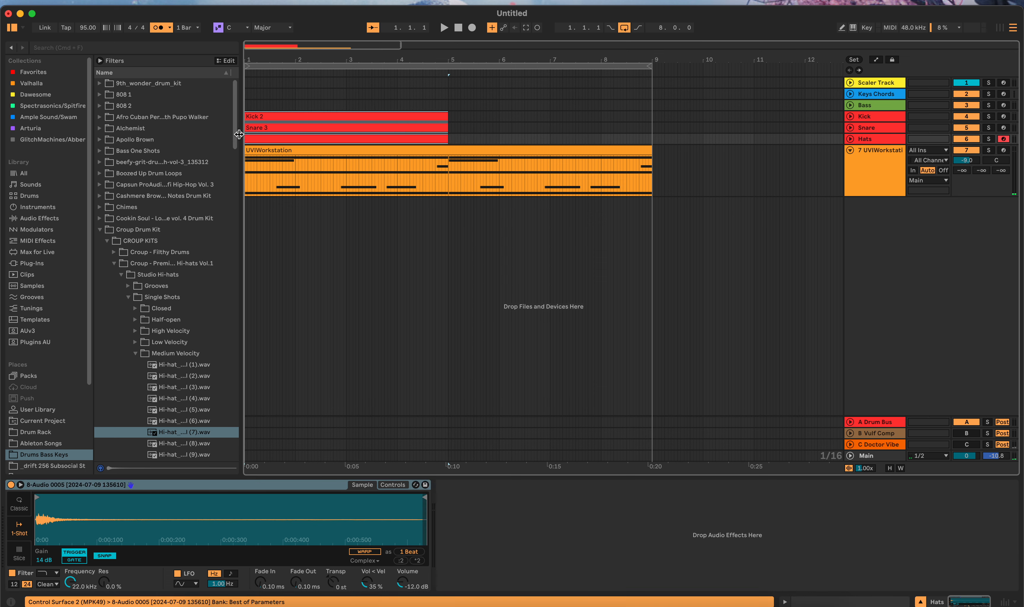
key(super+d)
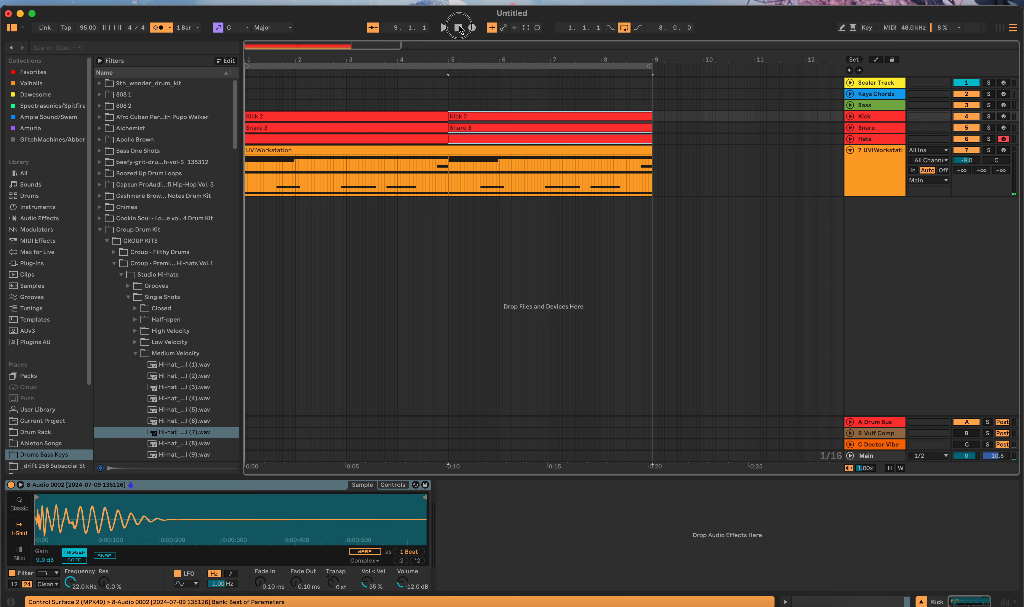
Step: Play back the eight-bar drum pattern with the UVIWorkstation part, arming the Bass track during playback, and disarm it after stopping
click(444, 27)
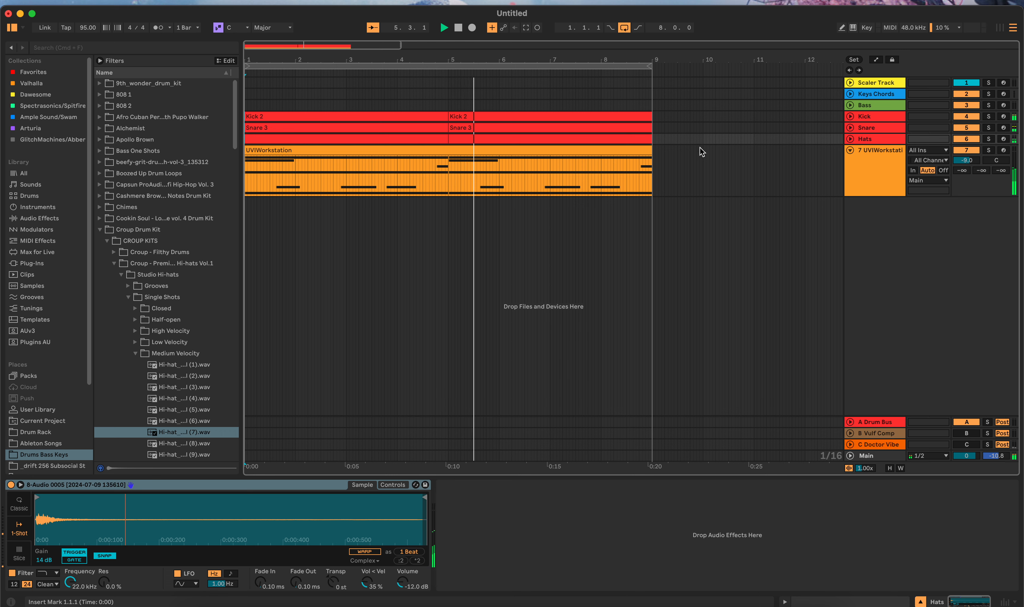
click(1004, 106)
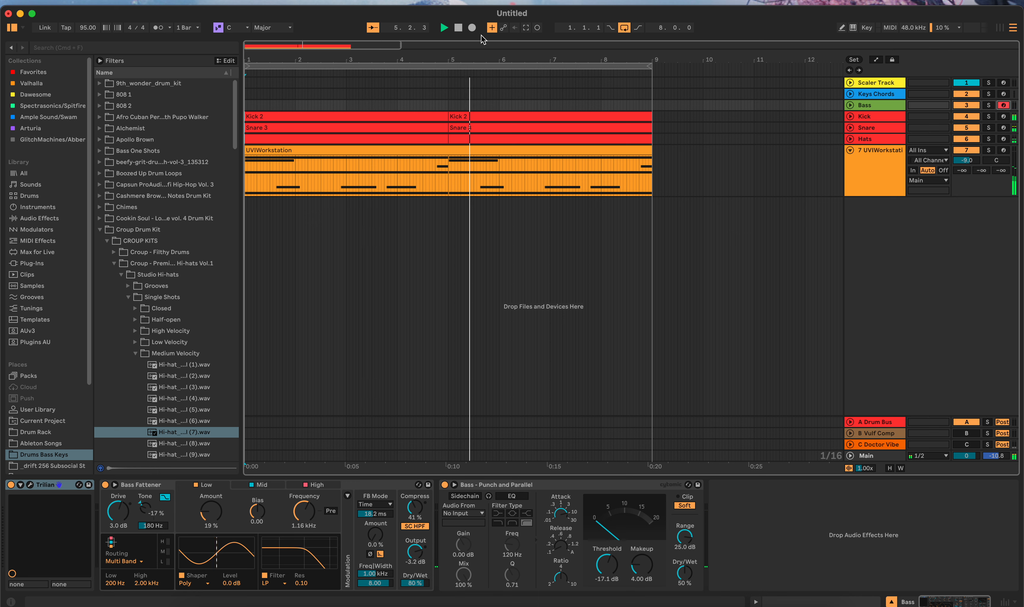
click(461, 28)
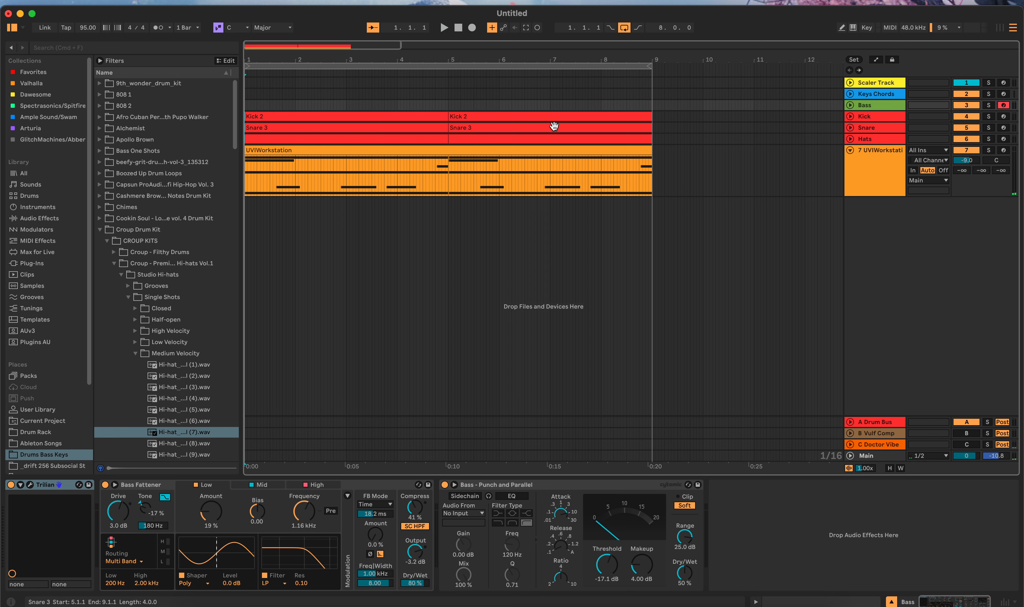
click(1004, 106)
Step: Select the Kick track just after its last clip and list the GlitchMachines plug-in collection in the browser
click(664, 117)
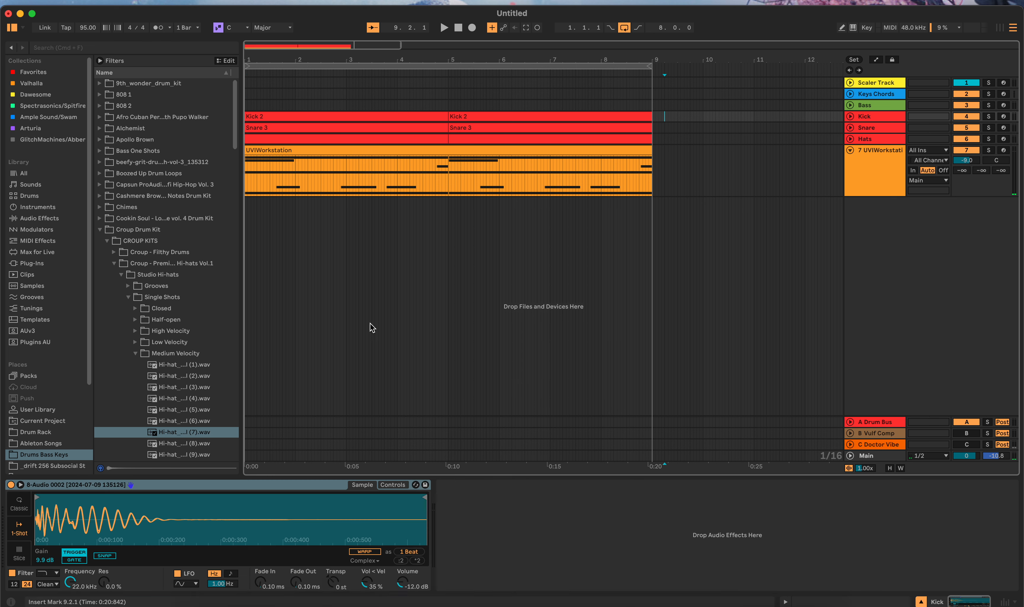
click(34, 139)
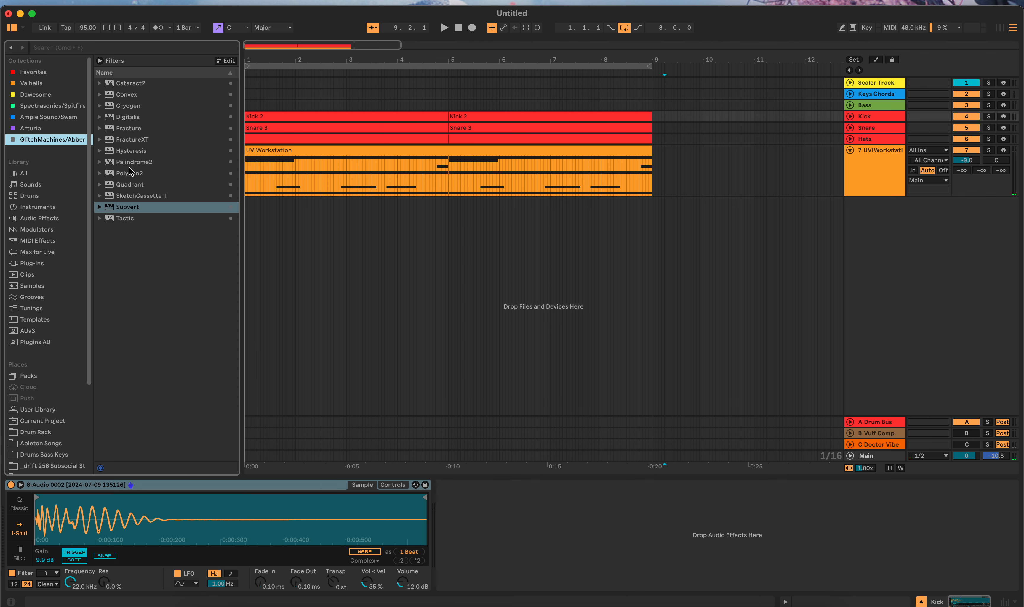